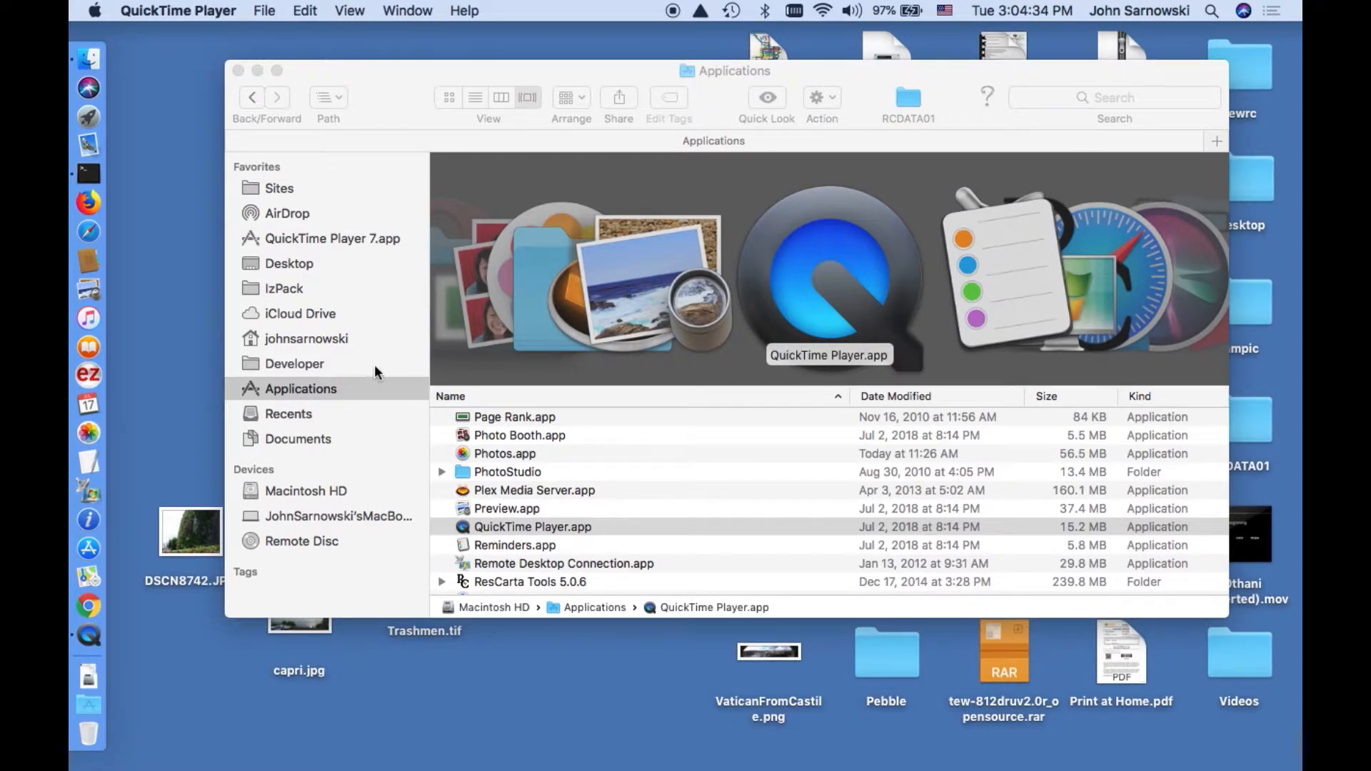
Launch rc-tools-install-7.0.0.jar from the Downloads folder to start the ResCarta Tools installer.
left_click(330, 339)
left_click(330, 339)
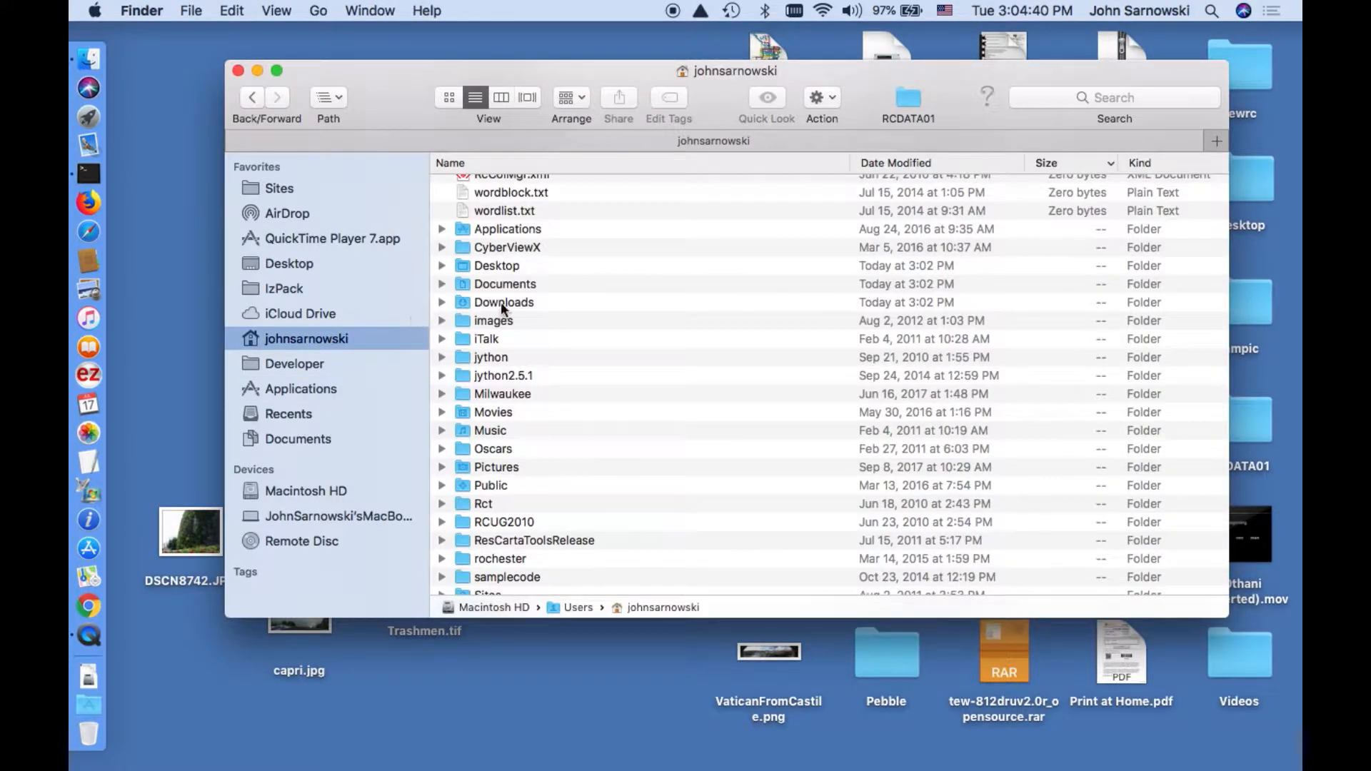
double_click(514, 303)
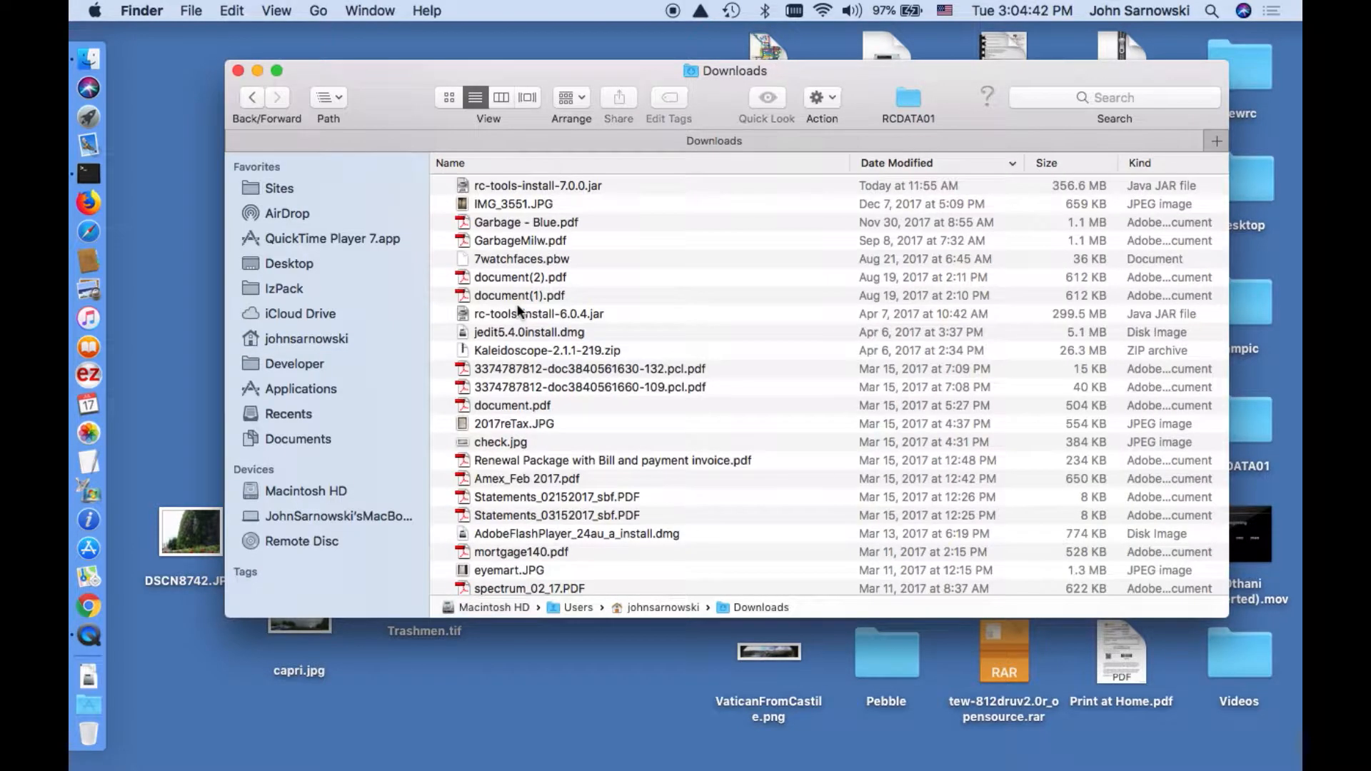
left_click(596, 193)
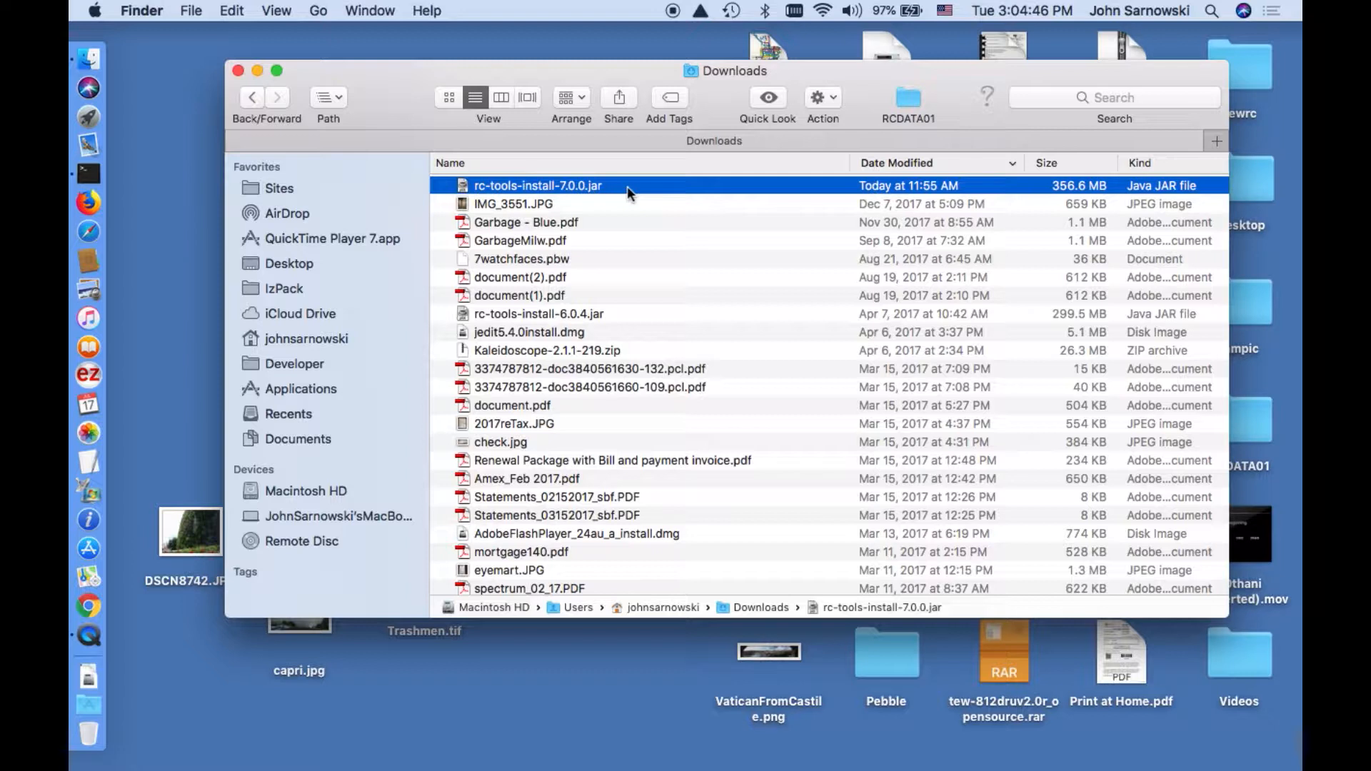
left_click(595, 185)
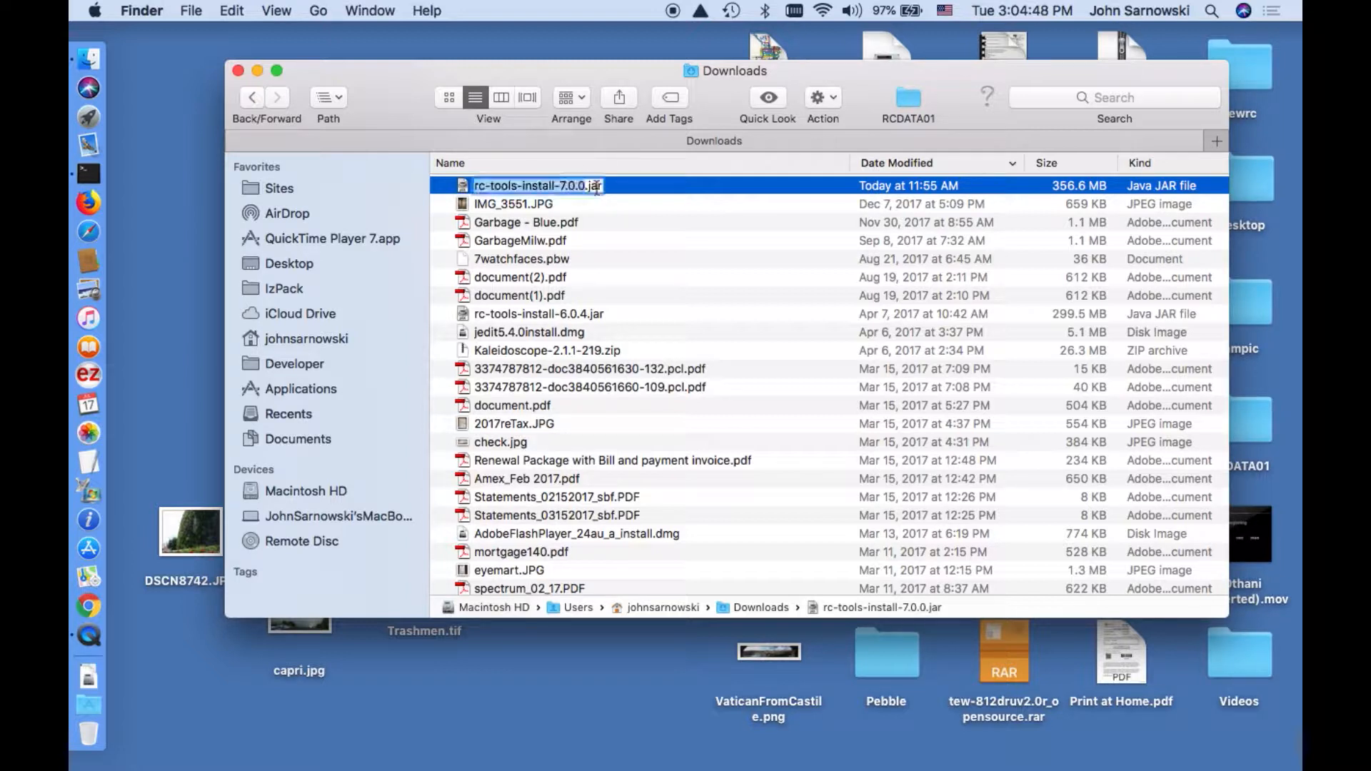
left_click(463, 187)
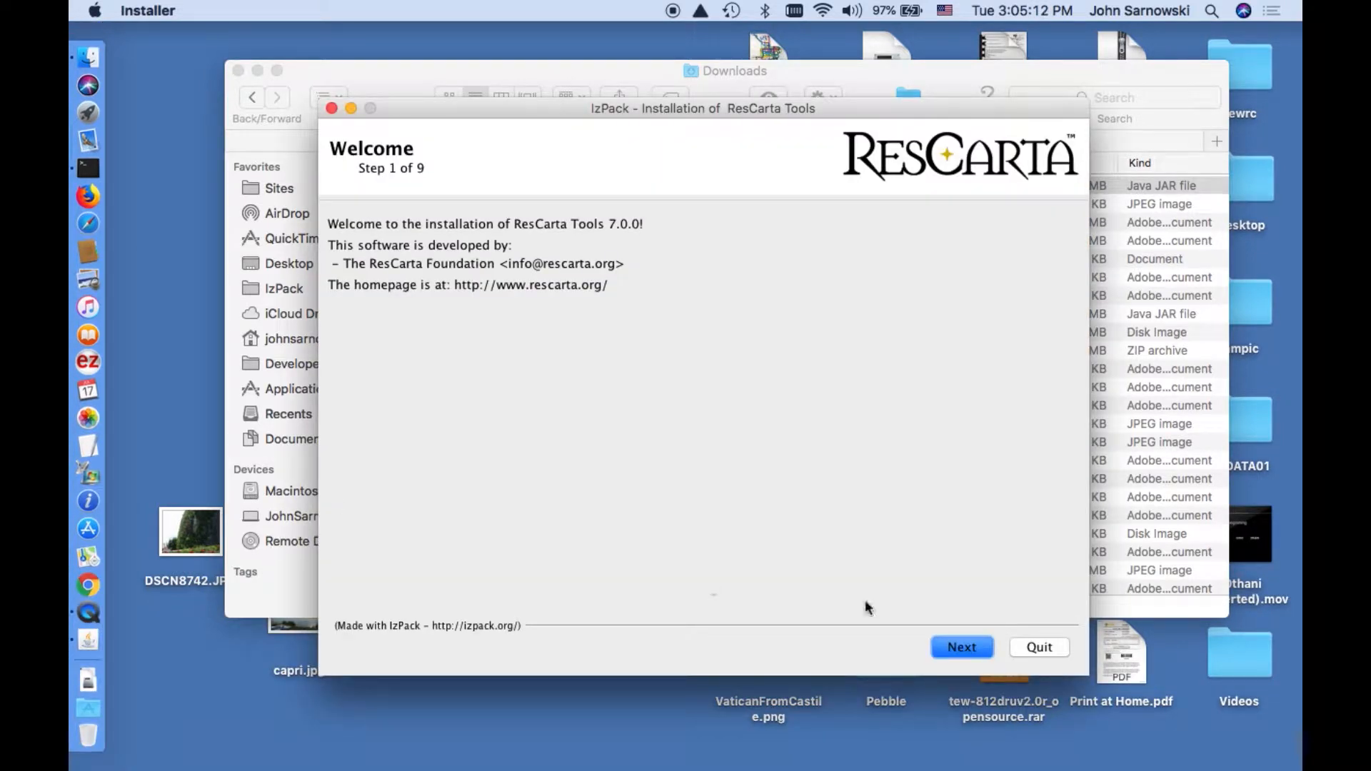
Accept the license and confirm creating /Applications/RcTools-7.0.0 as the install directory.
left_click(964, 647)
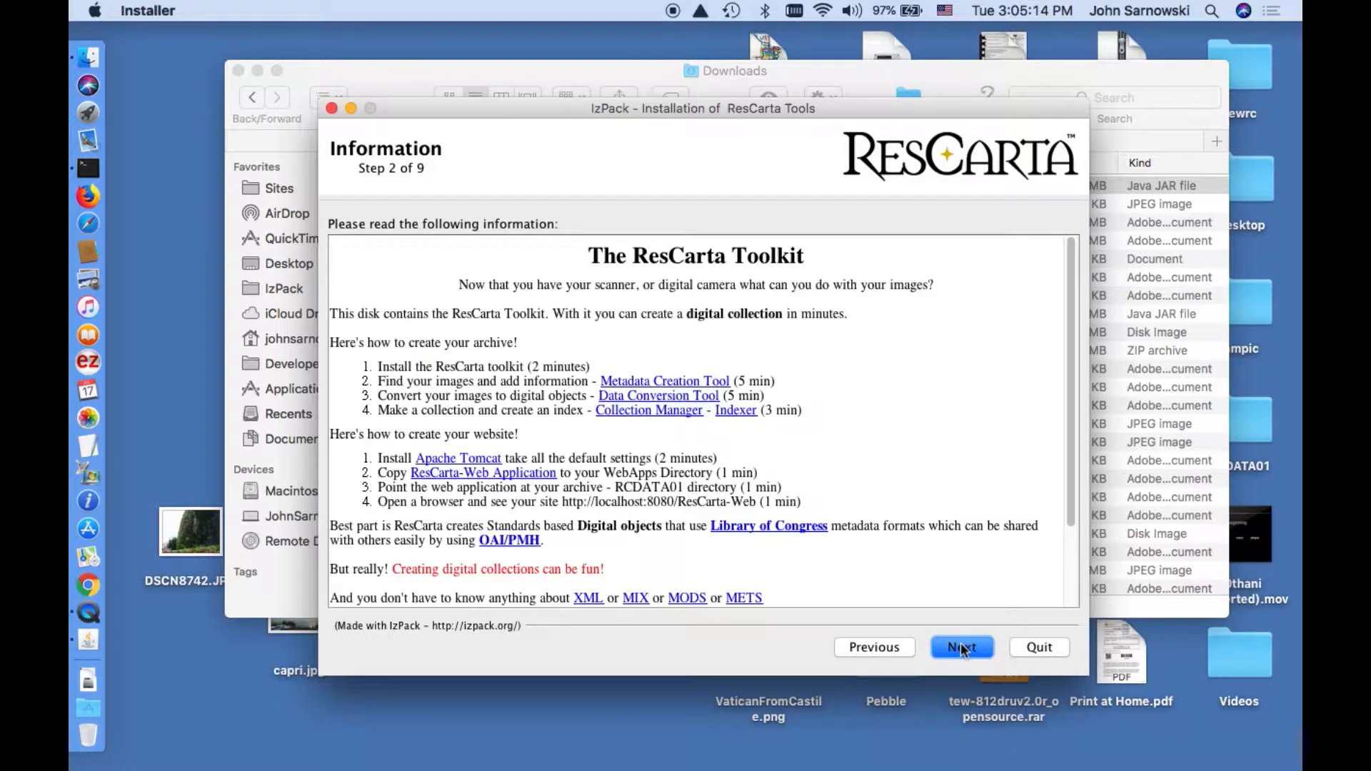
left_click(962, 648)
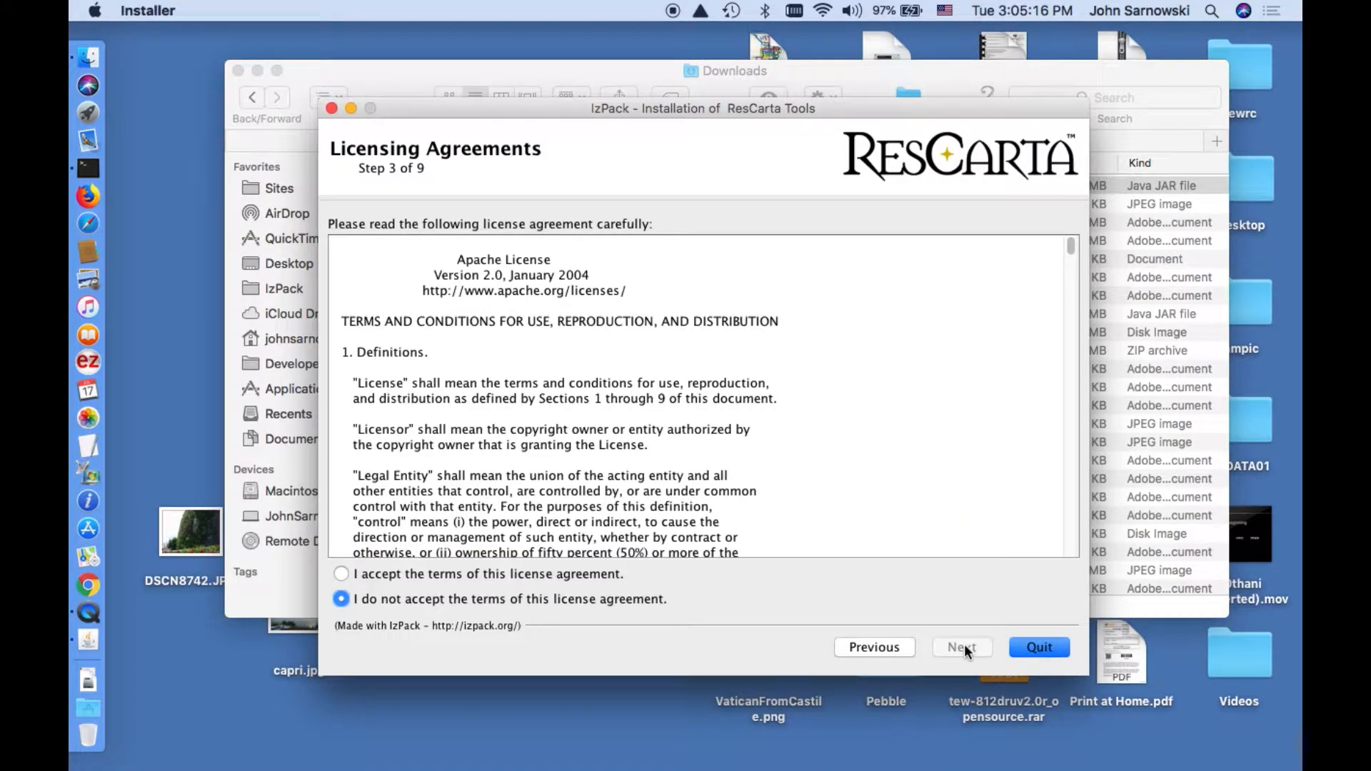
left_click(509, 575)
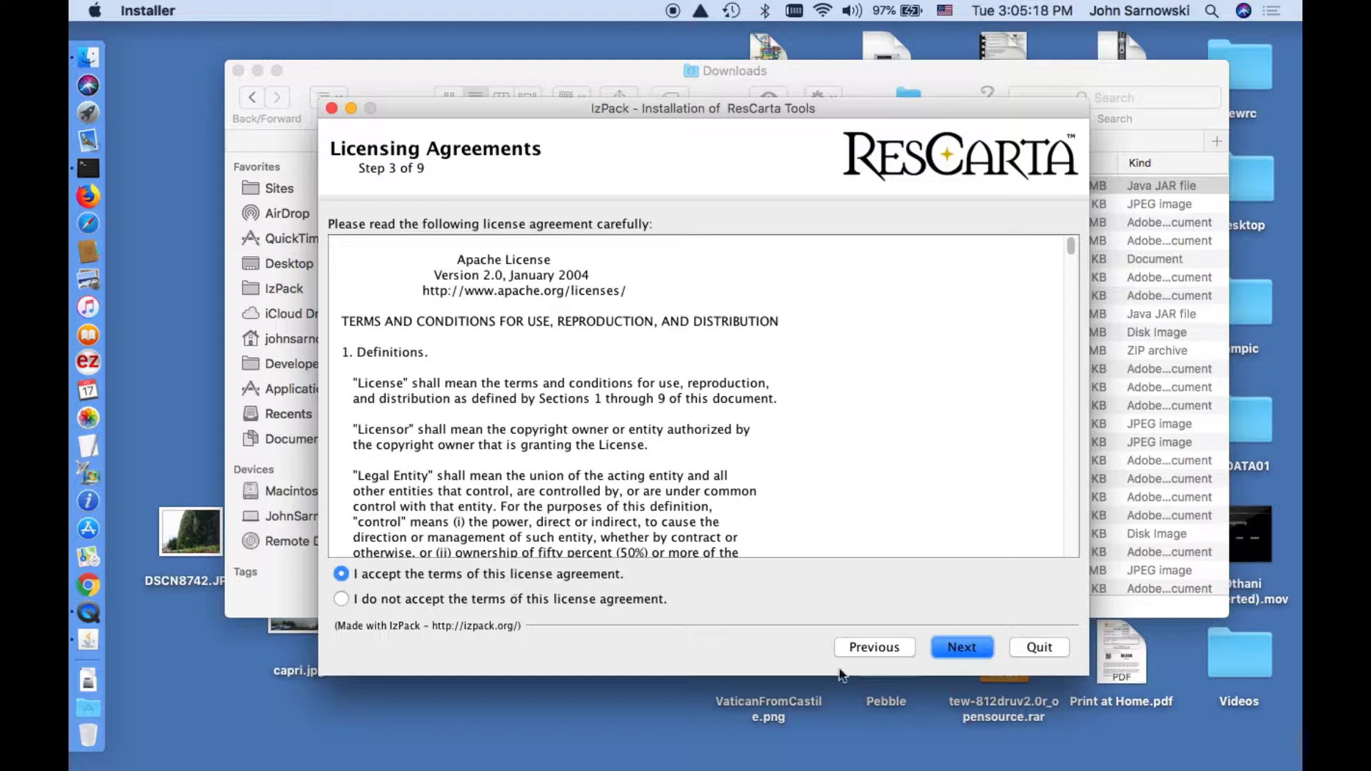
left_click(964, 647)
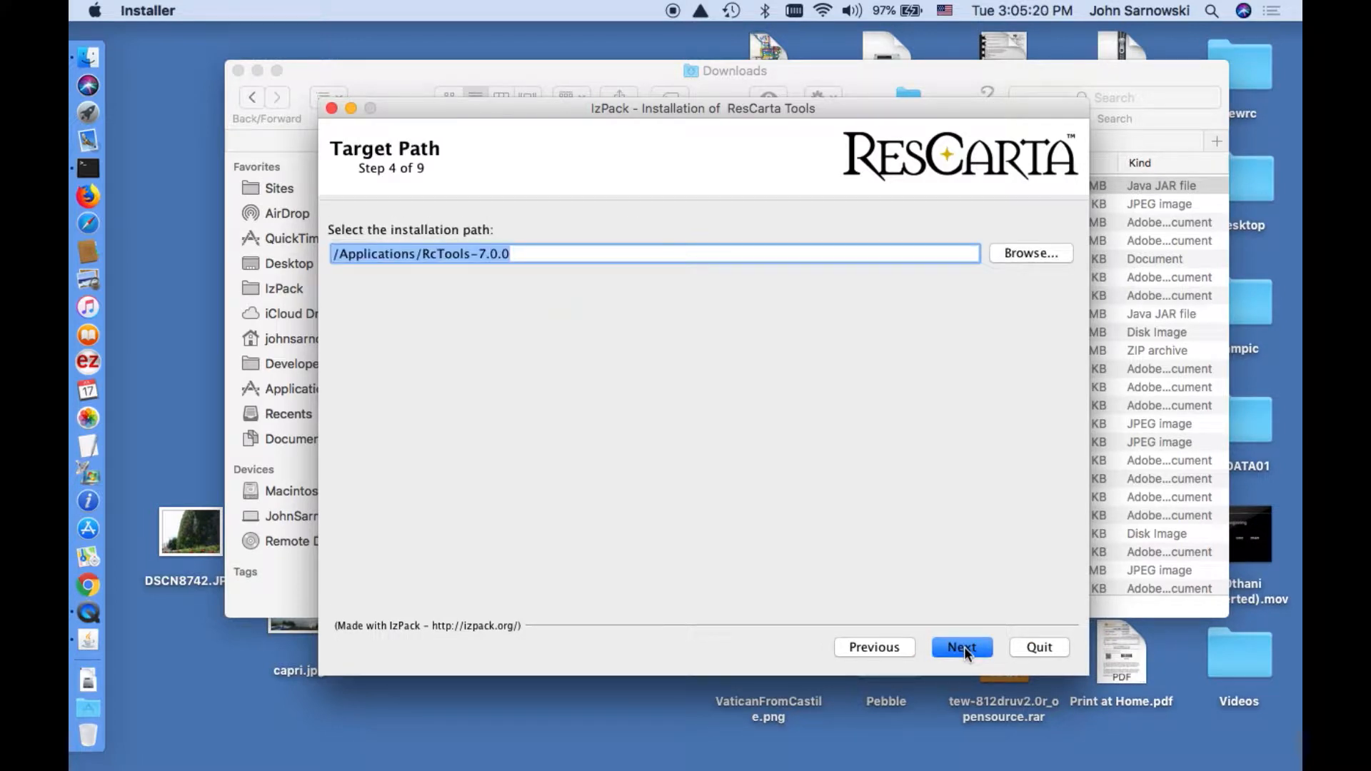
left_click(964, 647)
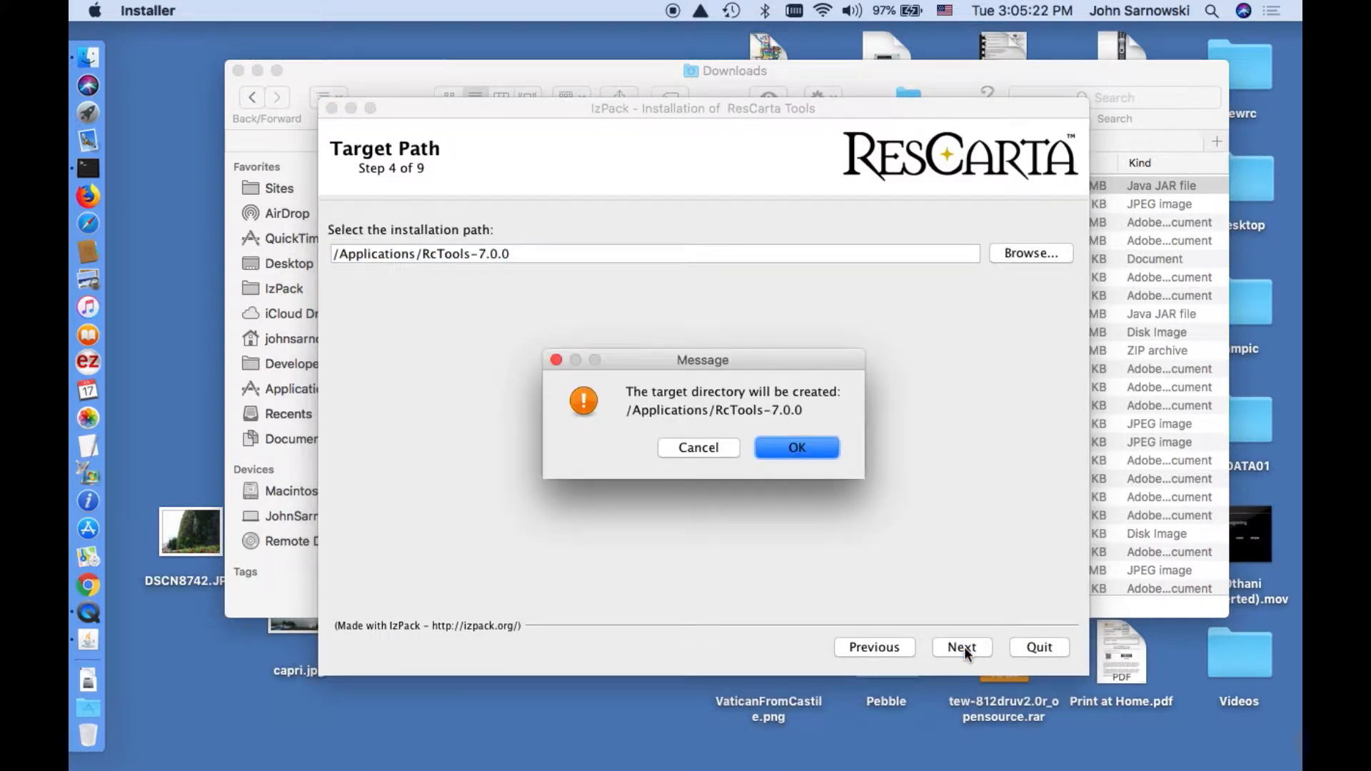
left_click(814, 444)
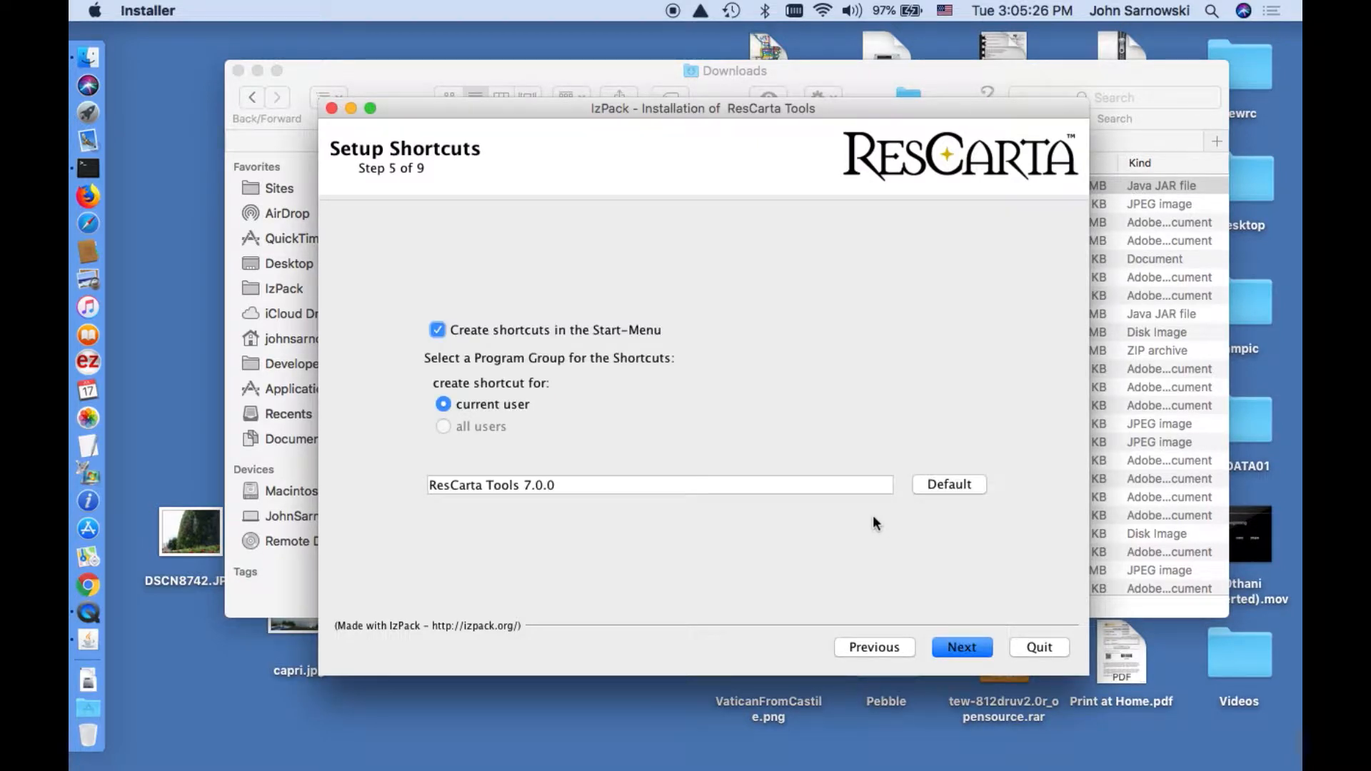
Keep the default shortcuts and installation packs and begin the installation.
left_click(956, 649)
left_click(956, 649)
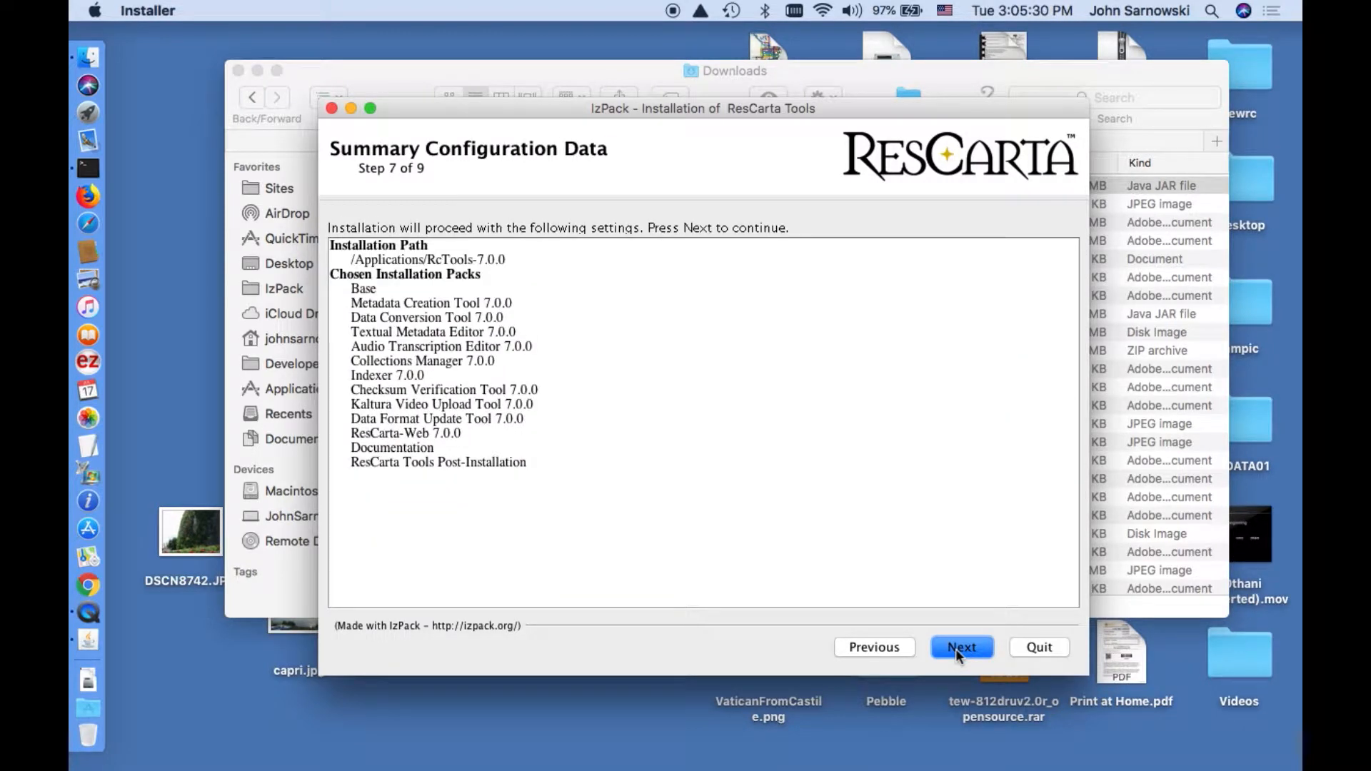
left_click(955, 648)
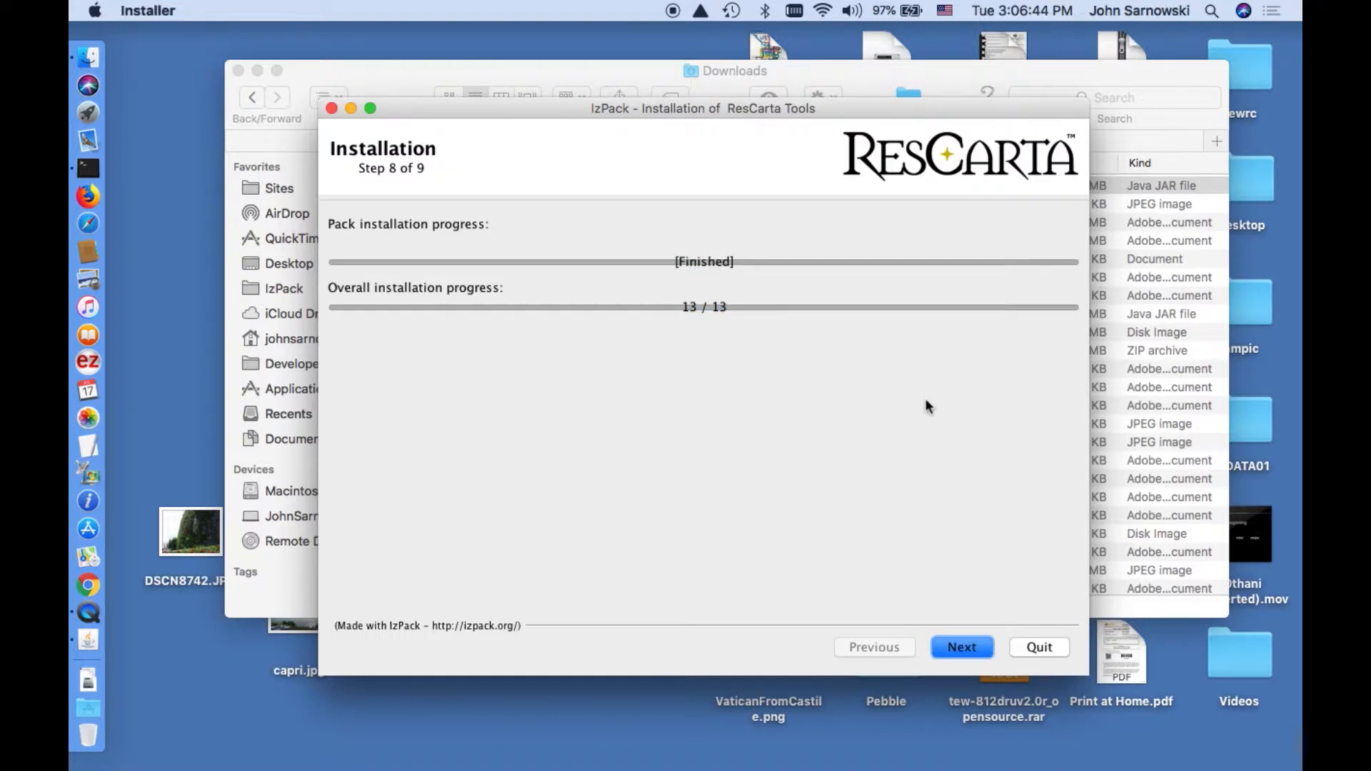
After the packs finish installing, advance to the Installation Finished page.
left_click(961, 648)
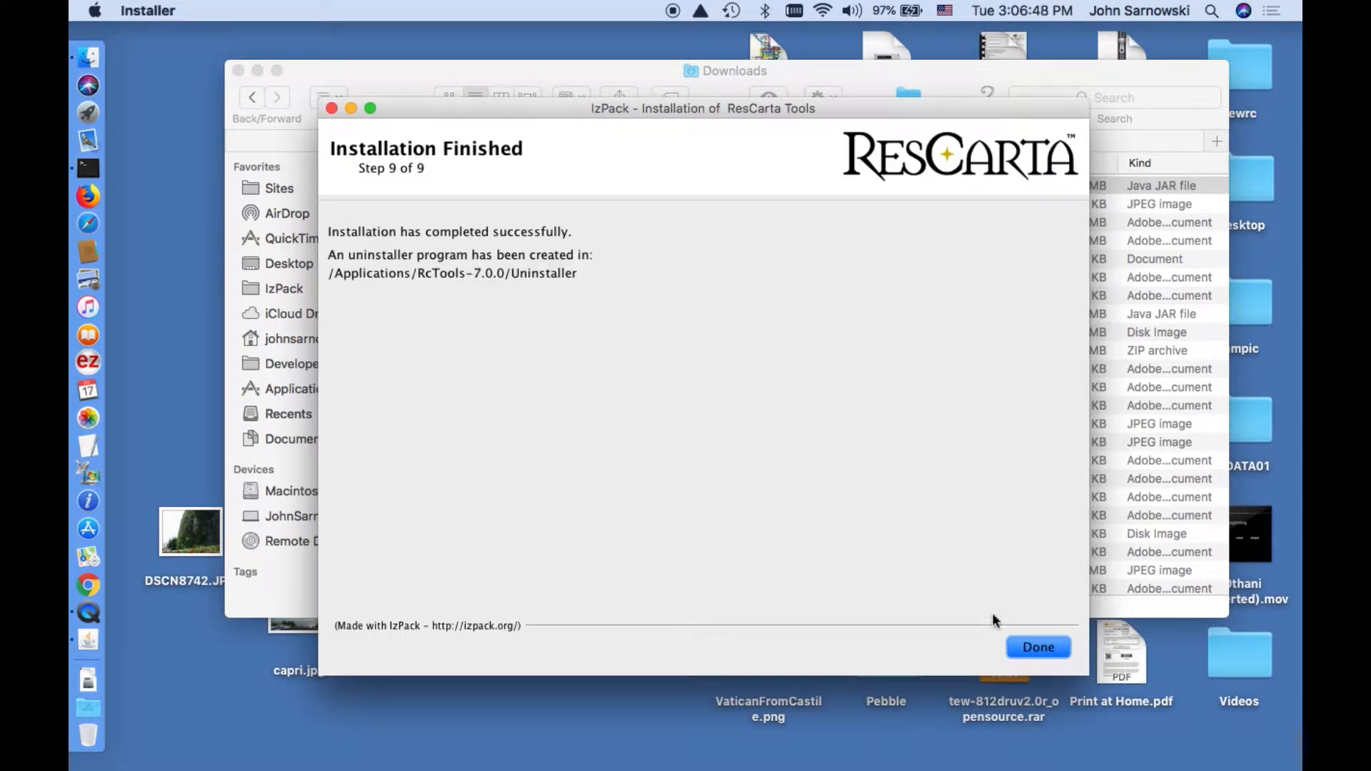
Close the installer and launch '1 - ResCarta Metadata Creation Tool' from Applications/RcTools-7.0.0.
left_click(1036, 647)
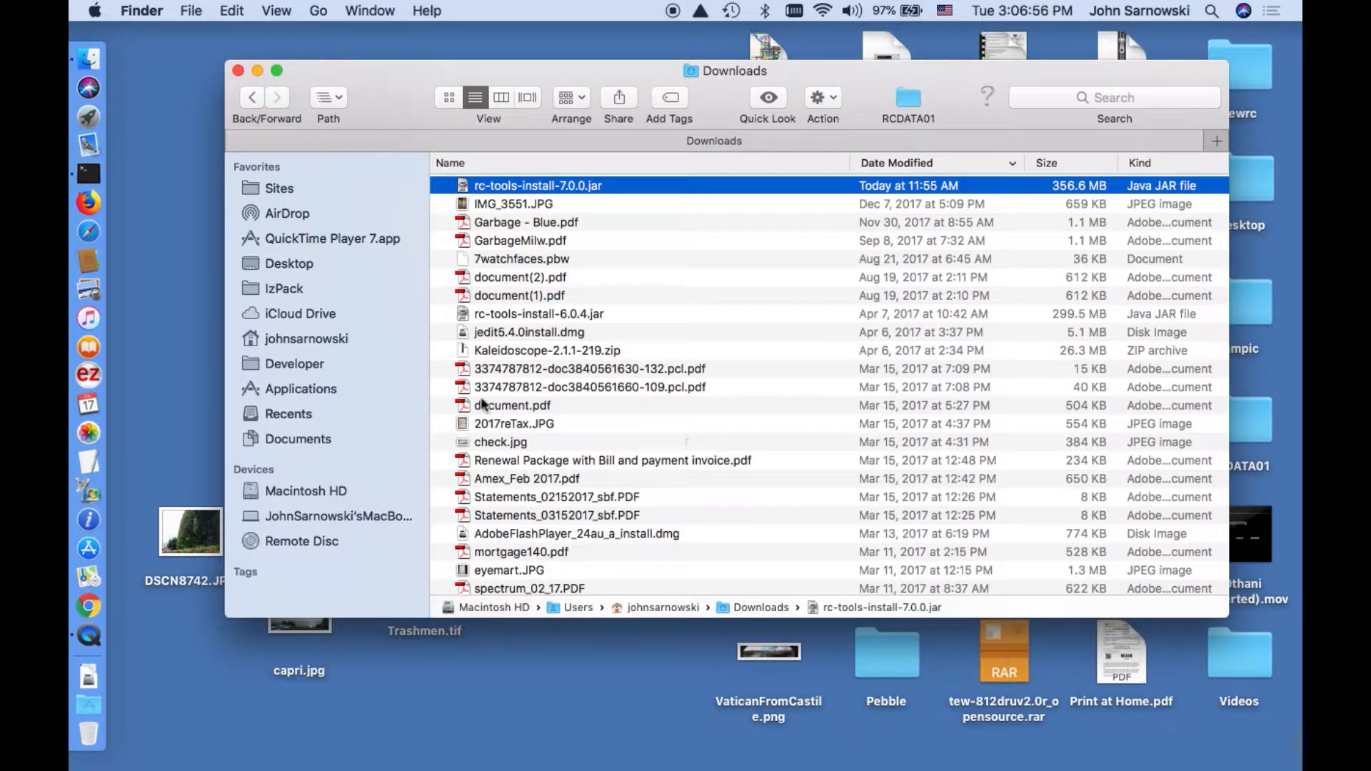
left_click(330, 388)
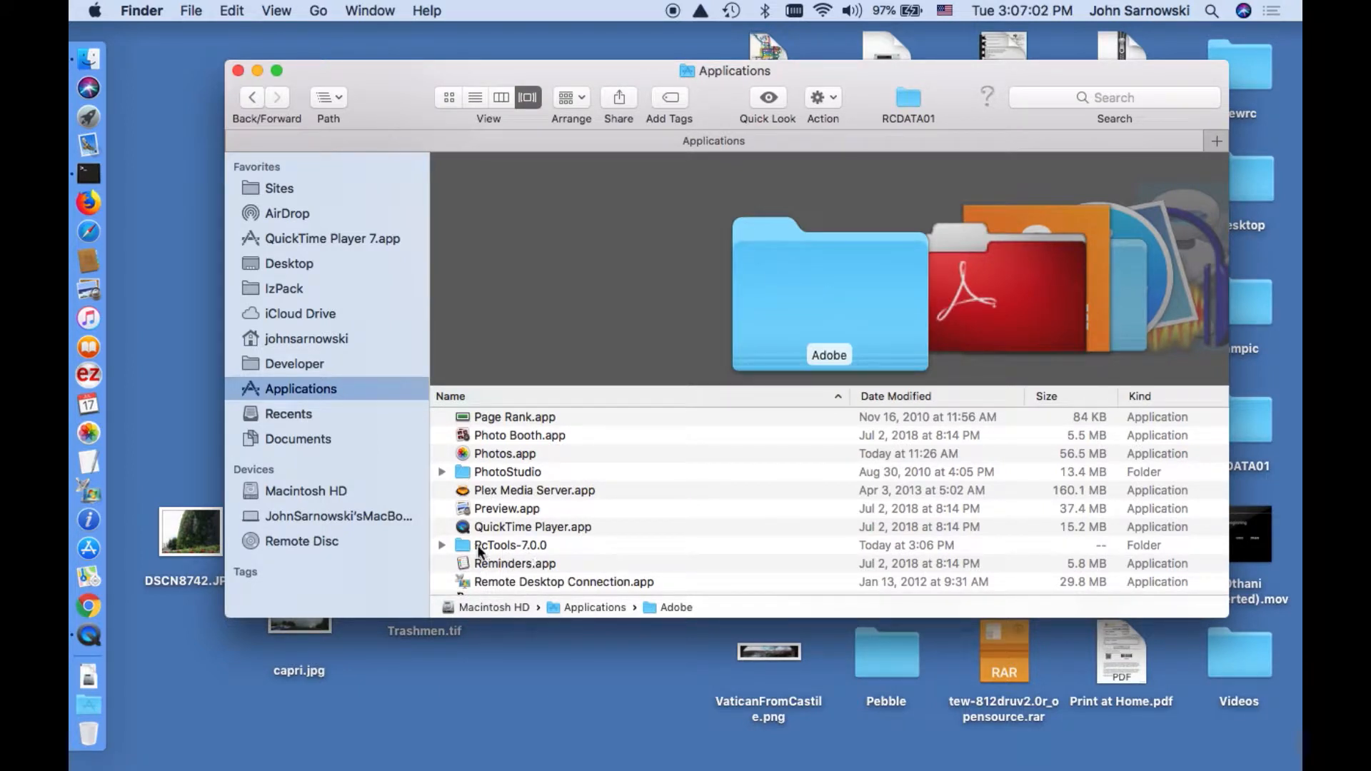
left_click(443, 545)
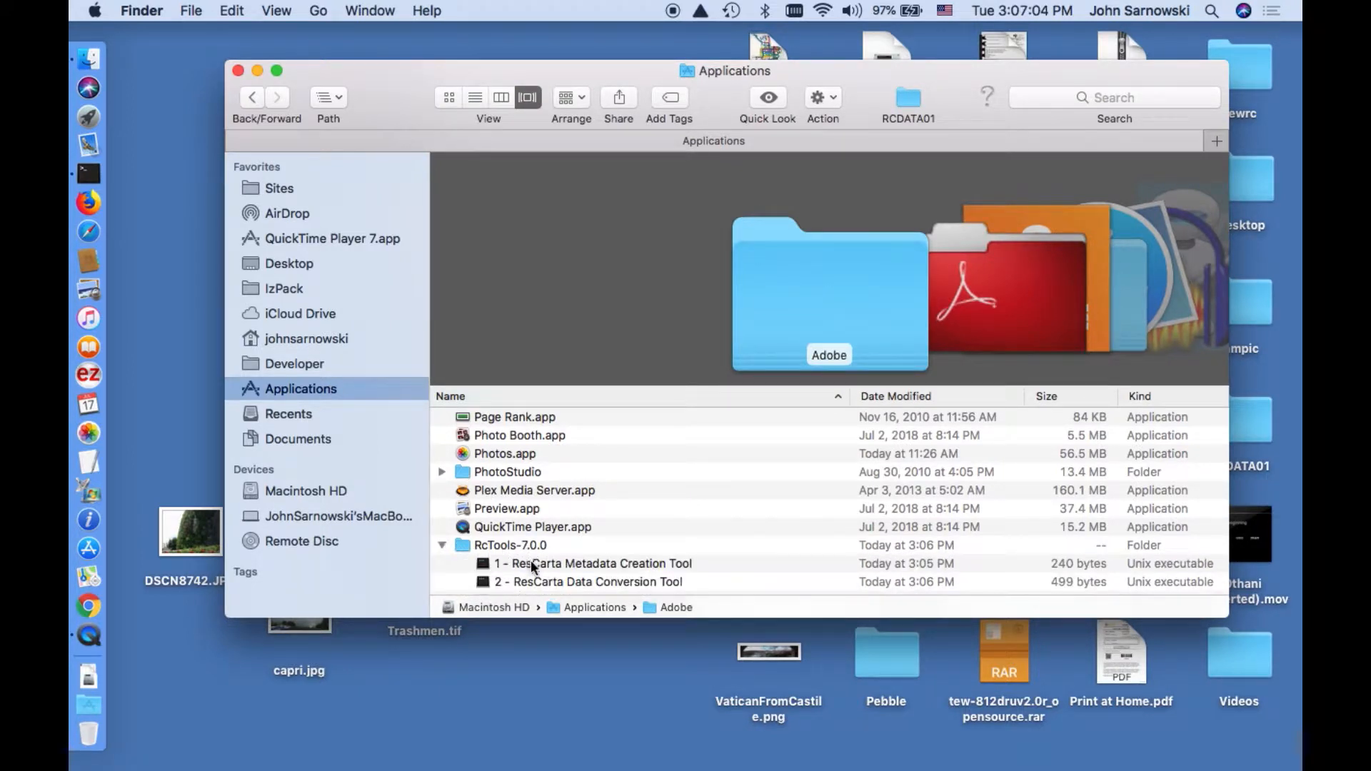
left_click(533, 561)
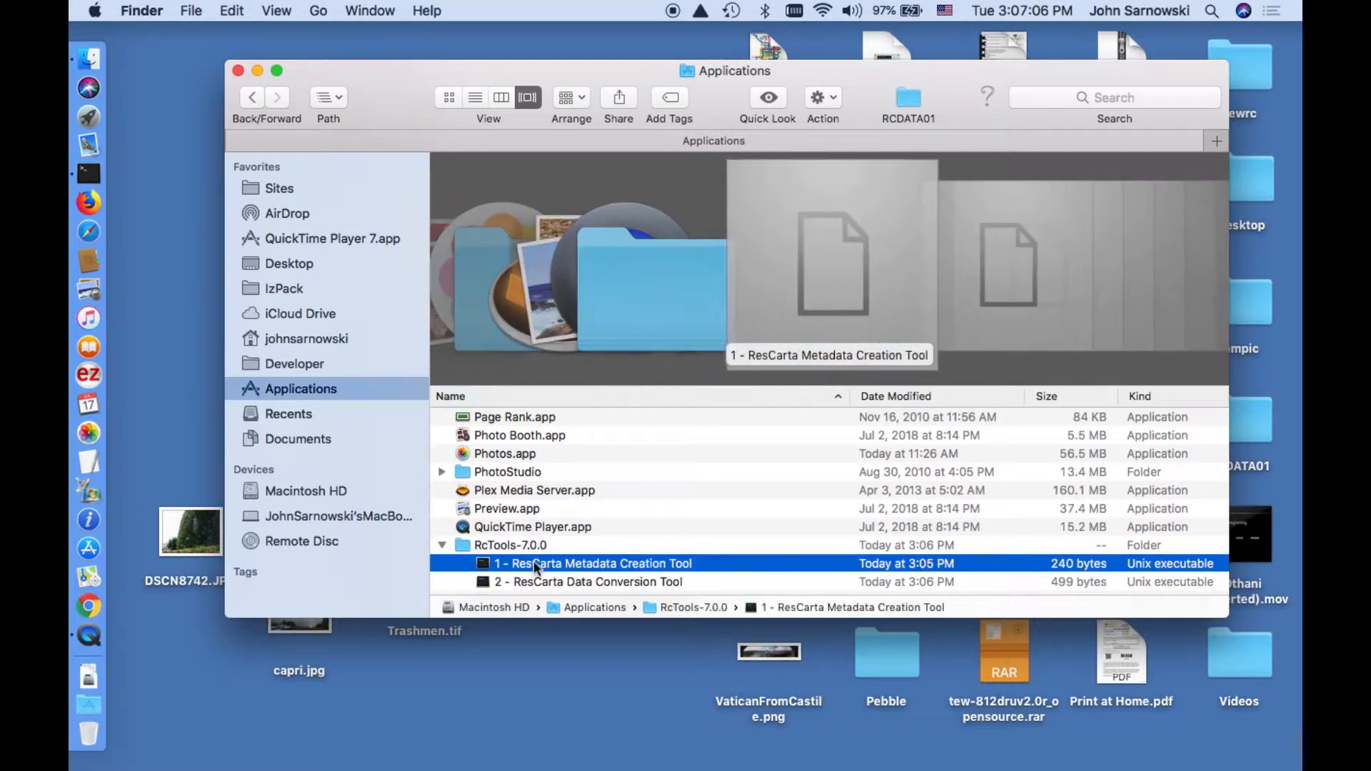
double_click(533, 562)
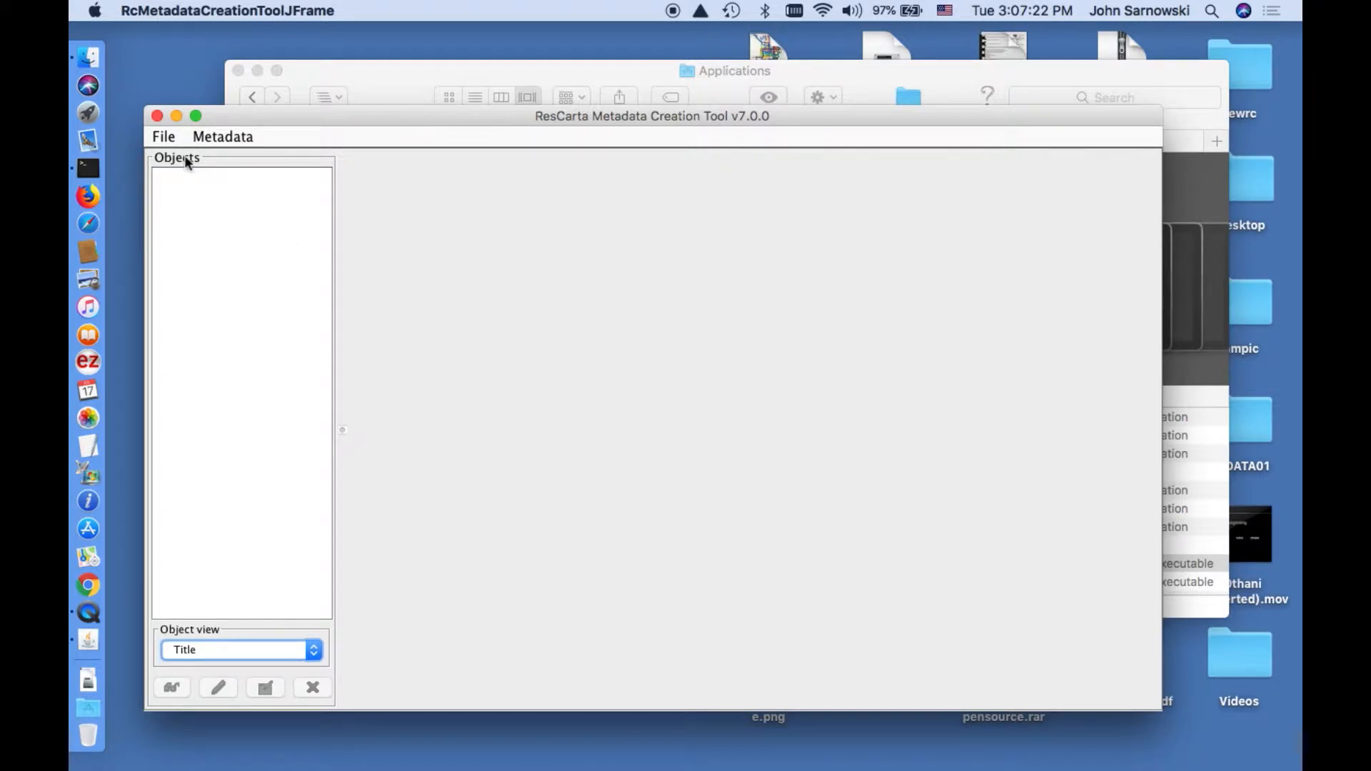
Open the family folder as a data directory with one object per file, loading four objects.
left_click(169, 140)
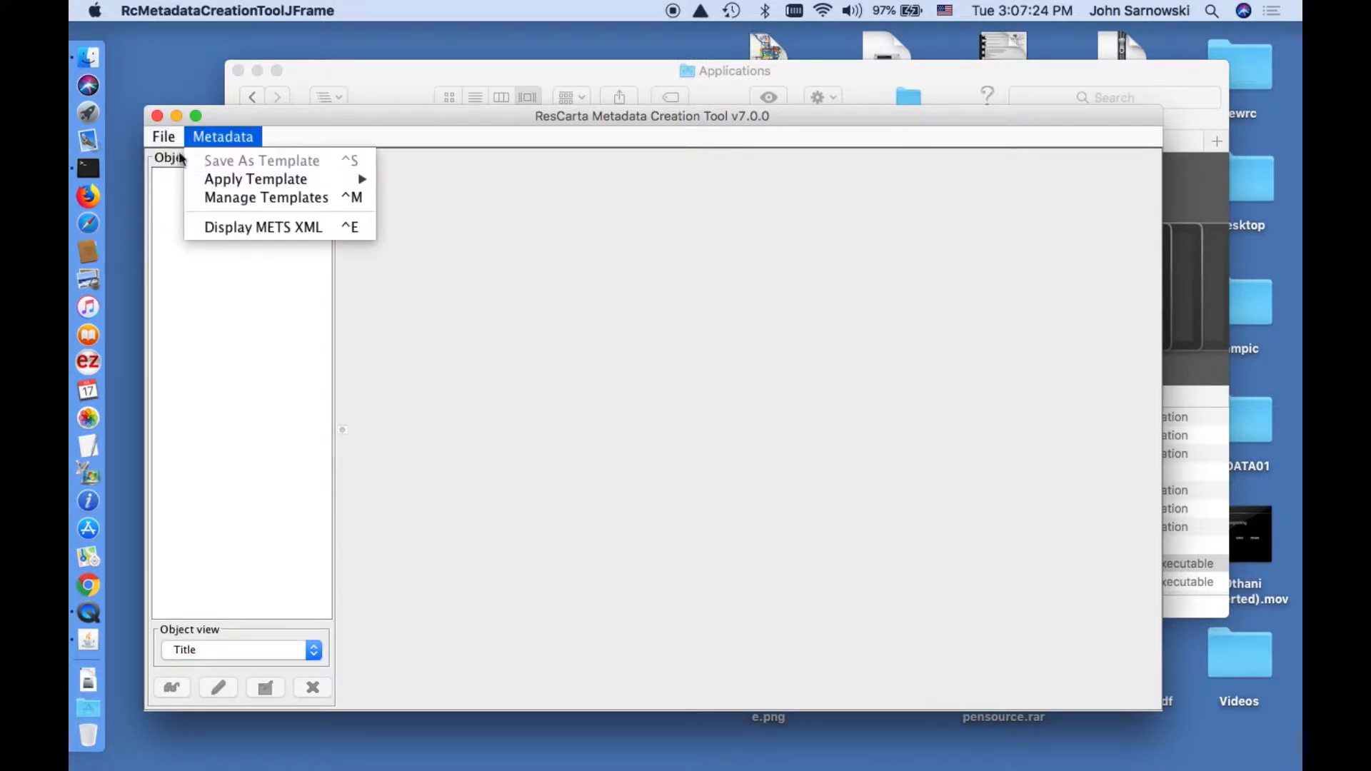
left_click(184, 164)
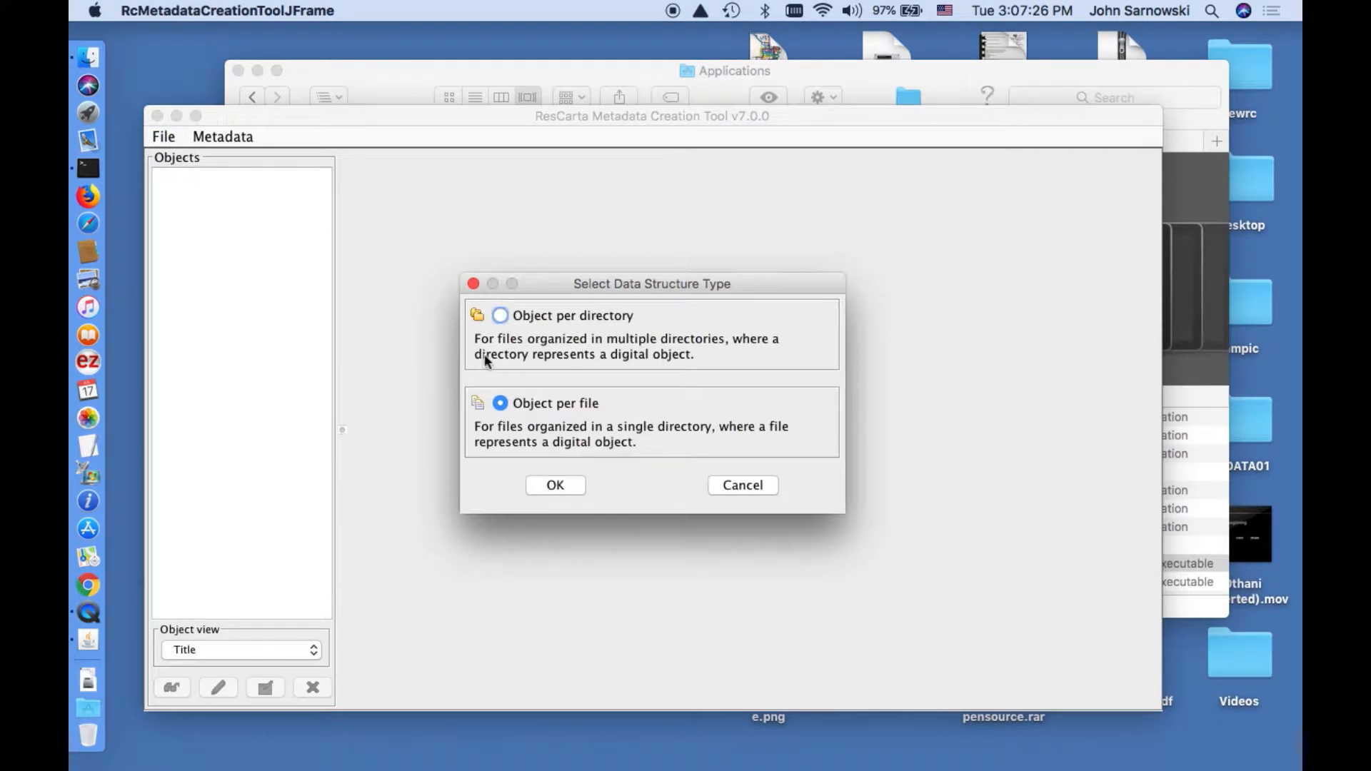
left_click(568, 486)
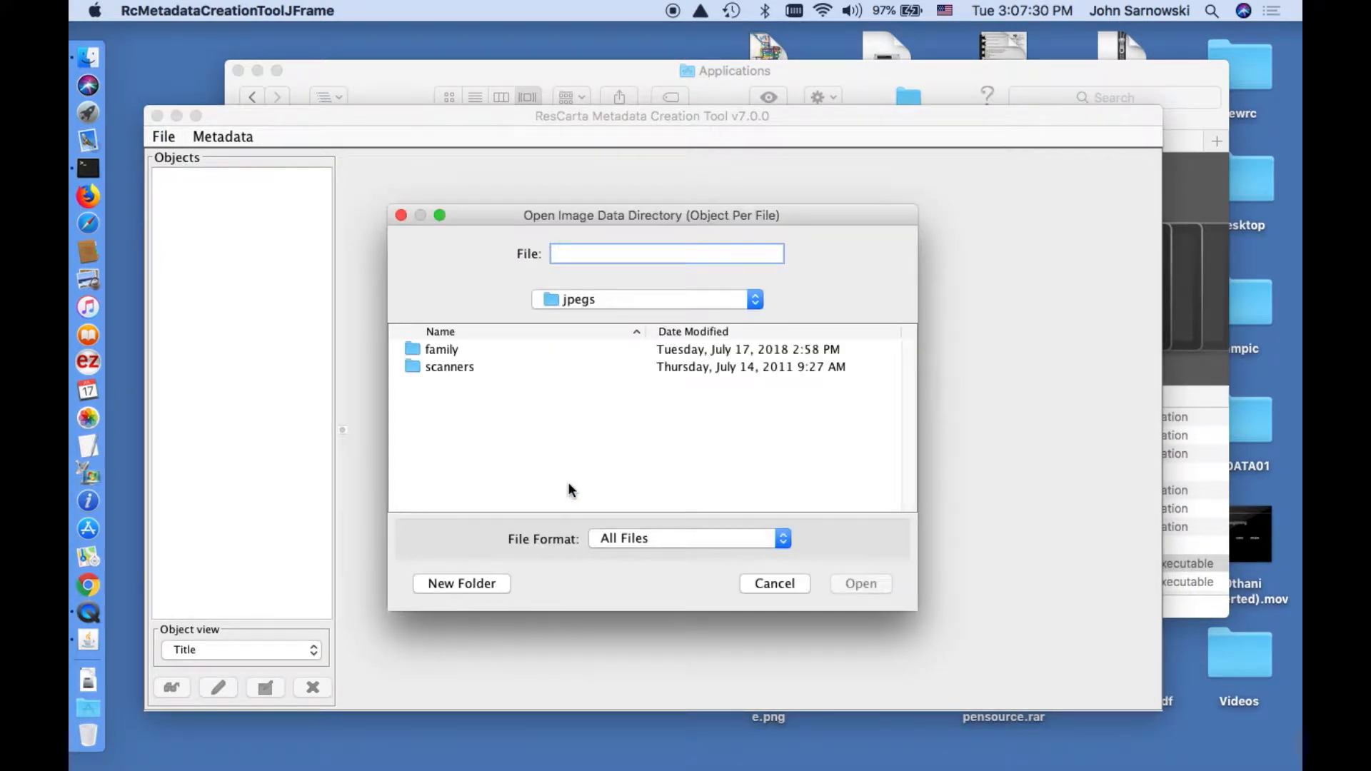
left_click(454, 355)
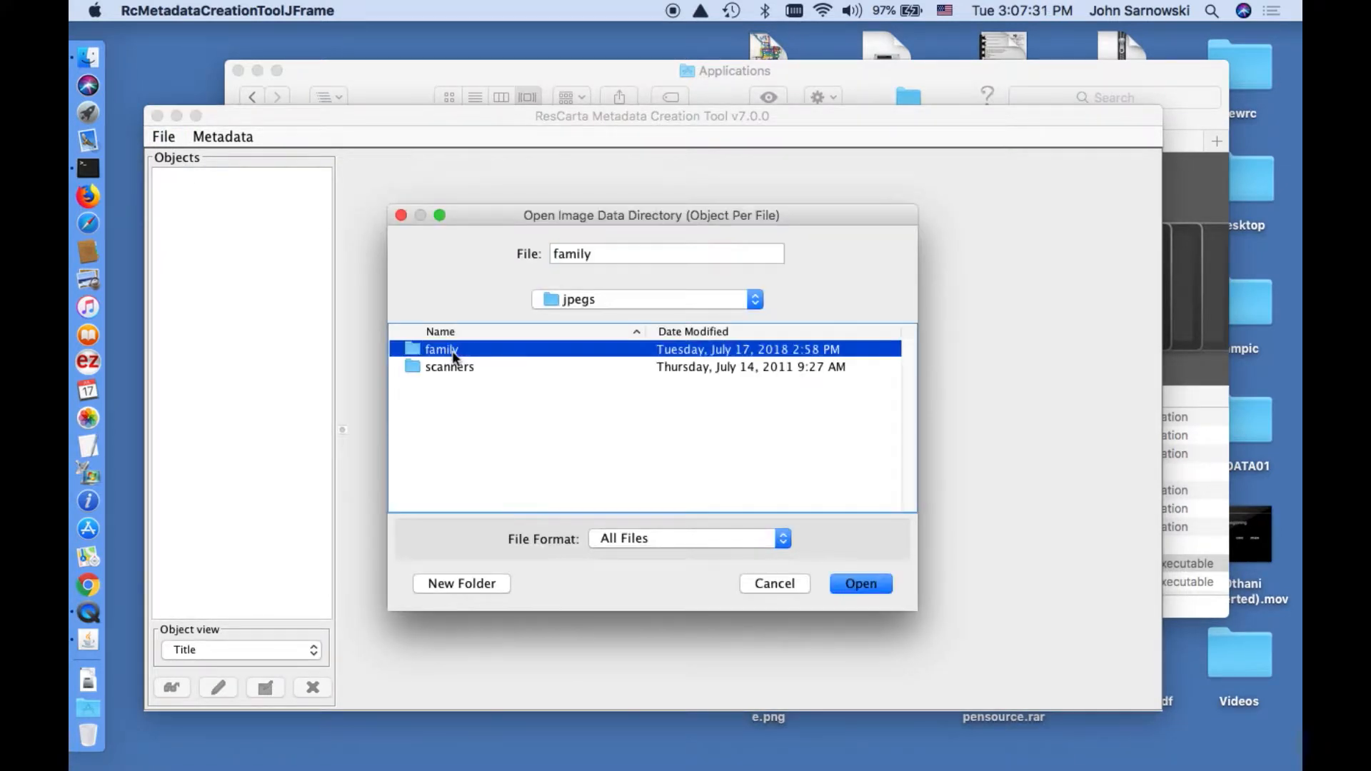
left_click(843, 585)
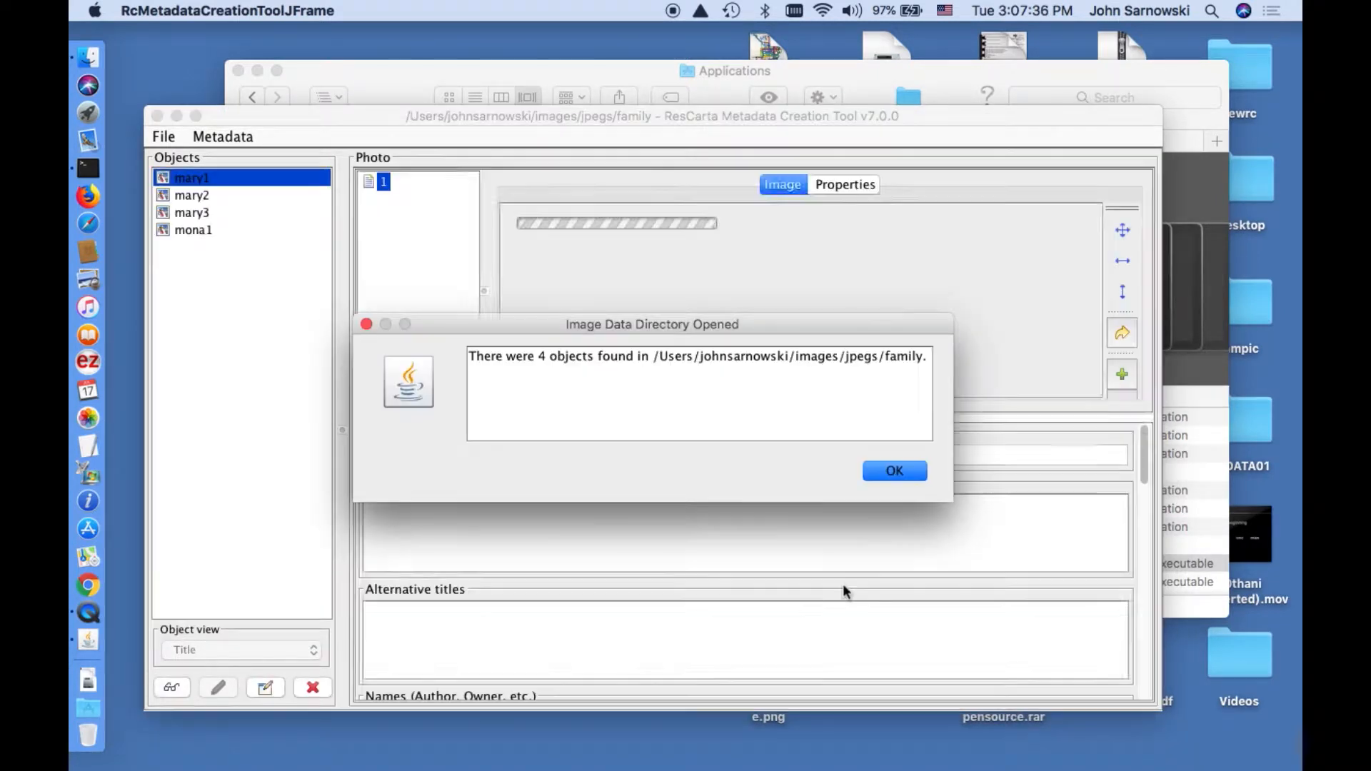
left_click(892, 473)
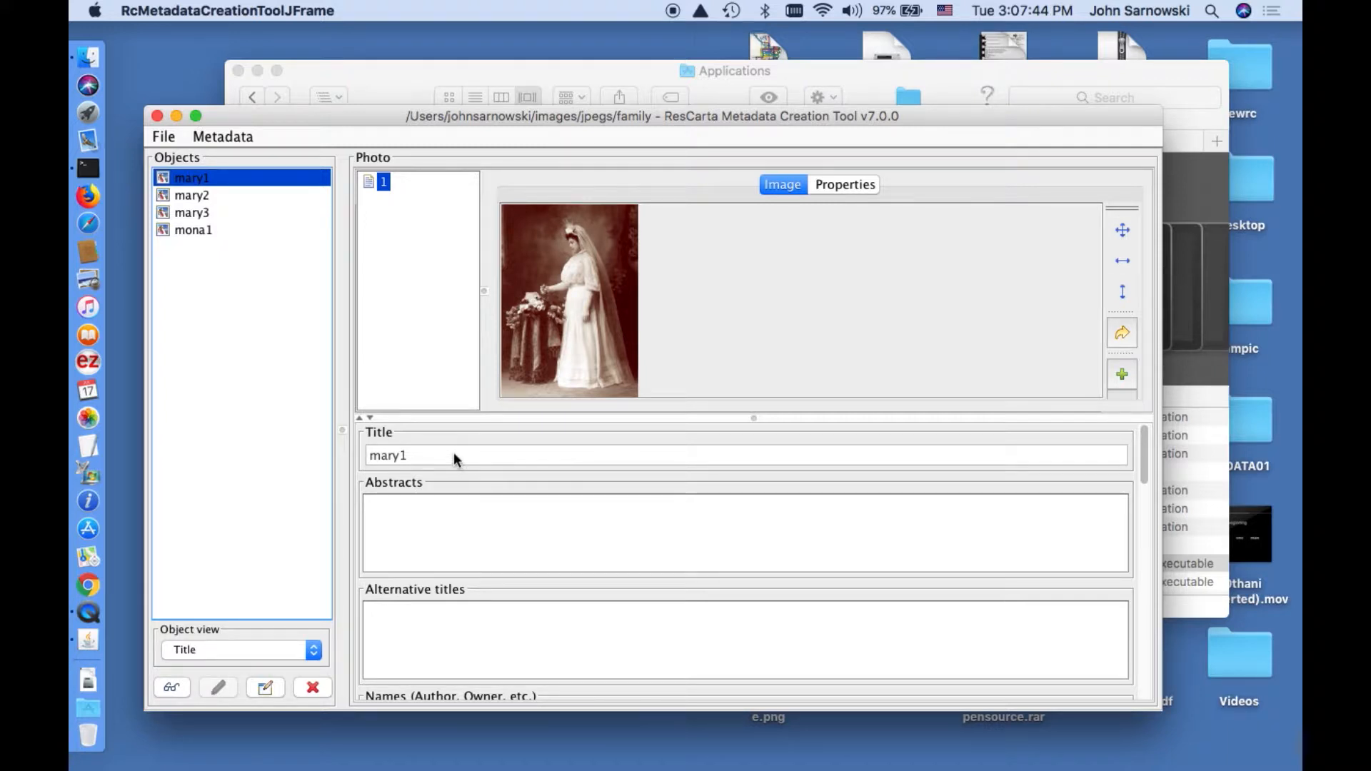
Retitle the mary1 photo to 'Mary on Wedding Day' and save, moving on to mary2.
left_click(265, 687)
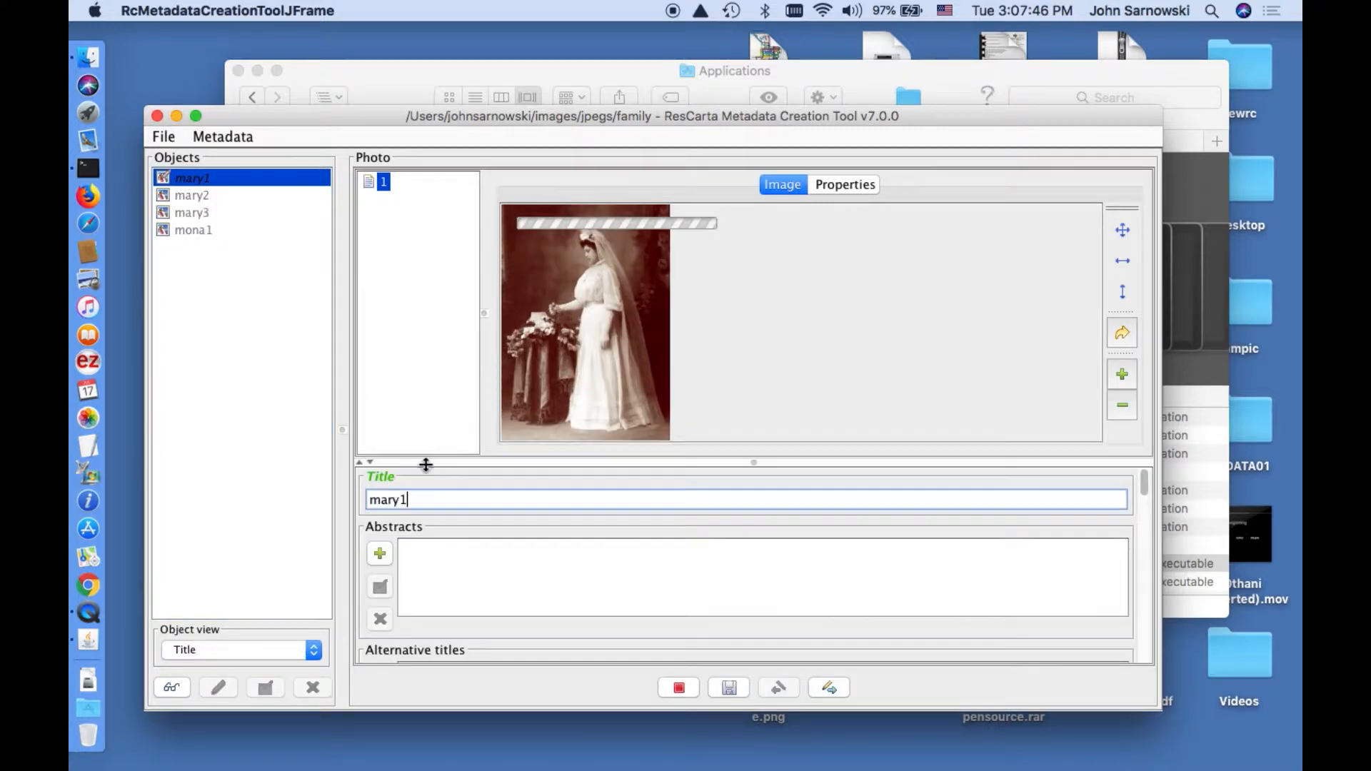
key("BackSpace")
key("BackSpace")
key("BackSpace")
key("BackSpace")
key("BackSpace")
type("M")
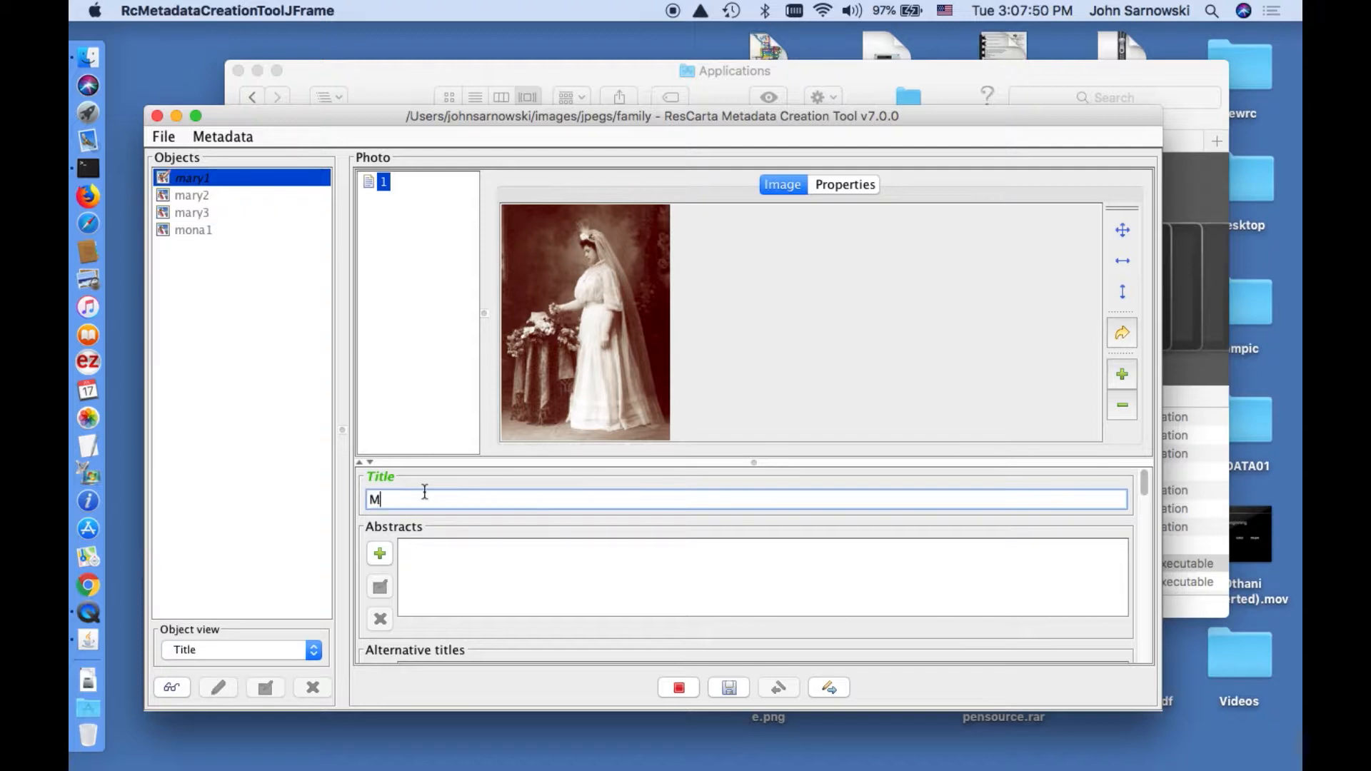
type("ary on Wedding Day")
left_click(821, 690)
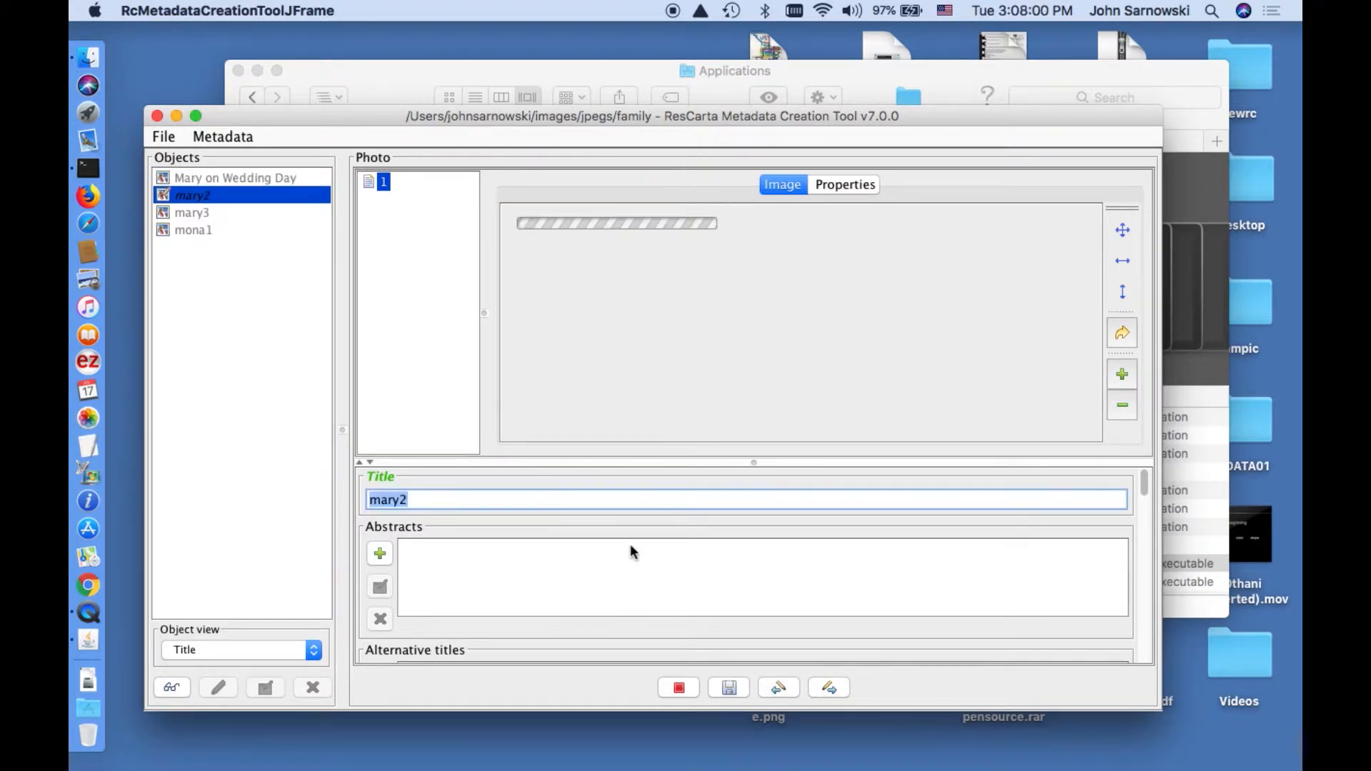
Retitle mary2 to 'Mary as a young girl with Hat' and save.
left_click(447, 501)
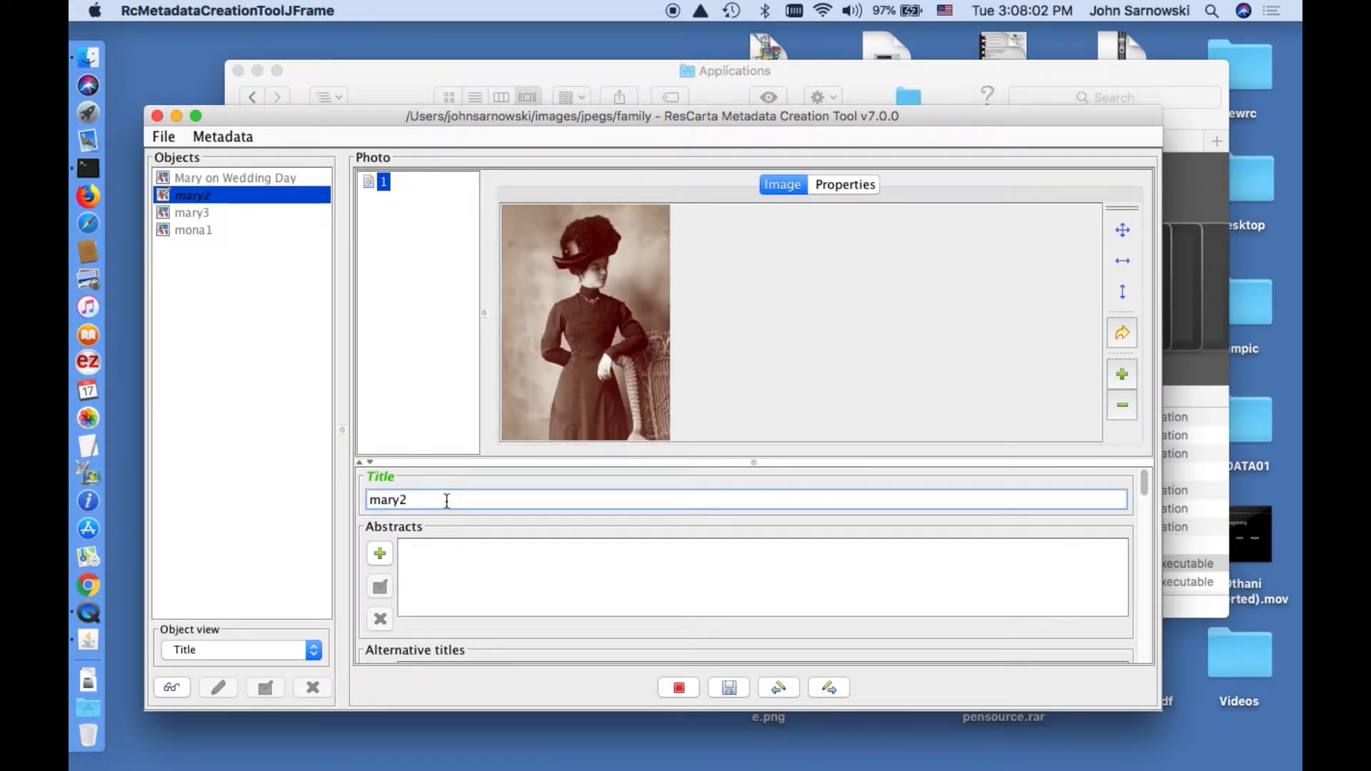
key("BackSpace")
key("BackSpace")
key("BackSpace")
key("BackSpace")
key("BackSpace")
type("Mary as a young girl with Hat")
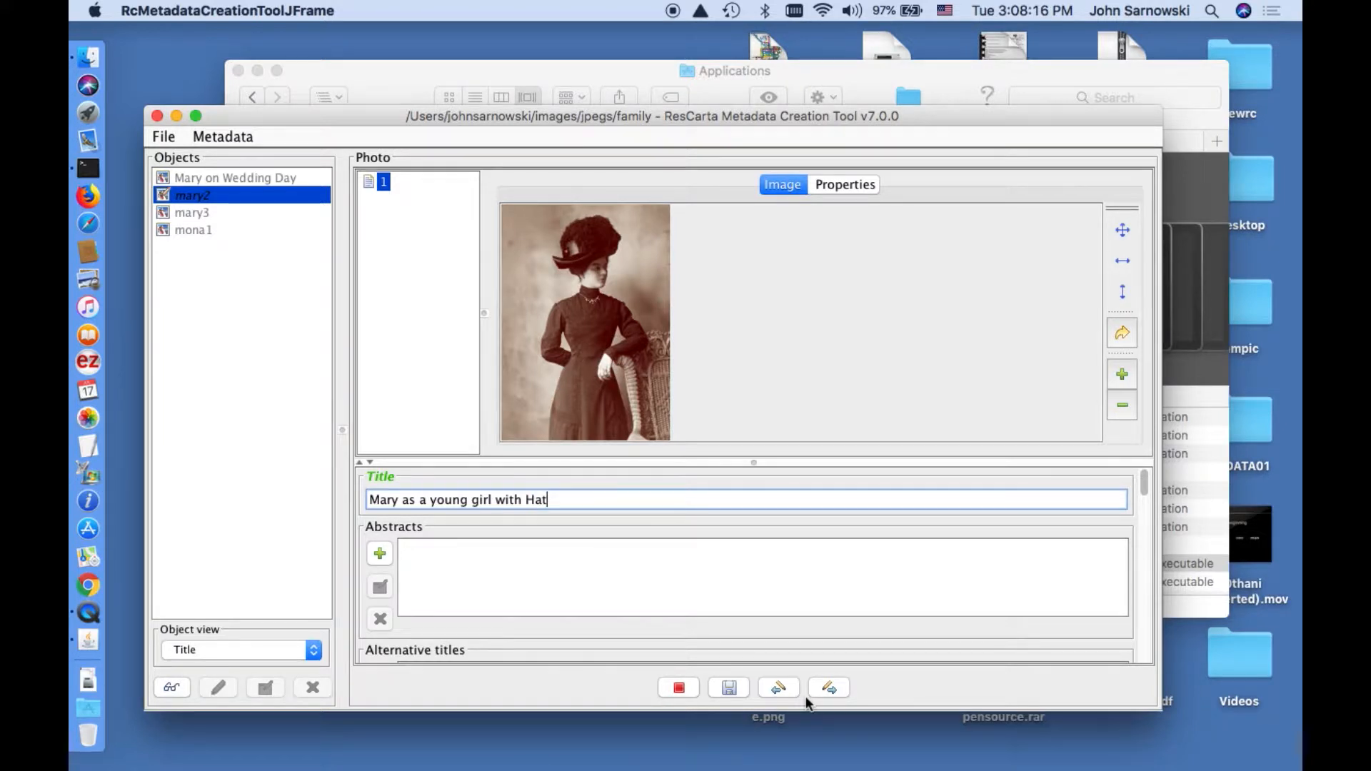
left_click(827, 691)
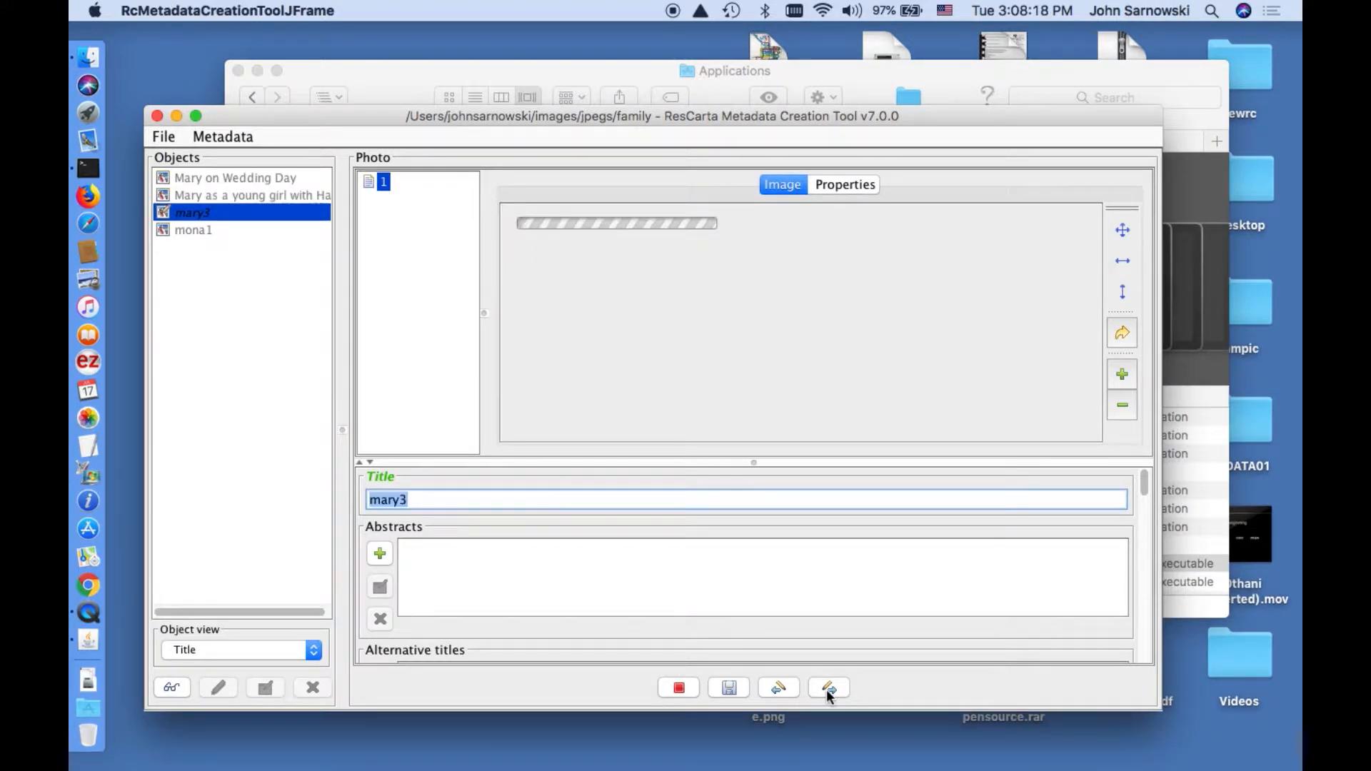
Retitle mary3 to 'Young Mary', save, and clear the mona1 photo's title.
left_click(438, 501)
key("BackSpace")
key("BackSpace")
key("BackSpace")
key("BackSpace")
key("BackSpace")
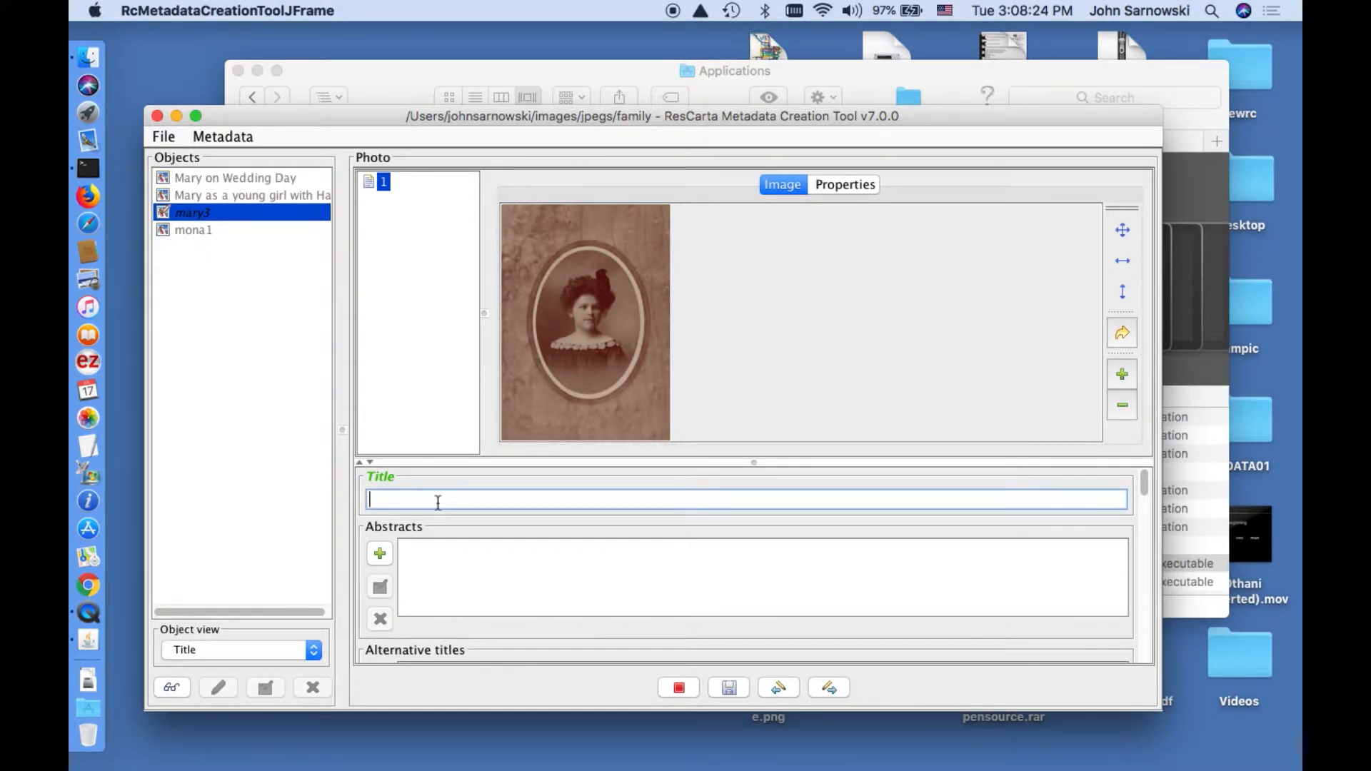
type("Young Mary")
left_click(829, 689)
left_click(432, 512)
key("BackSpace")
key("BackSpace")
key("BackSpace")
key("BackSpace")
key("BackSpace")
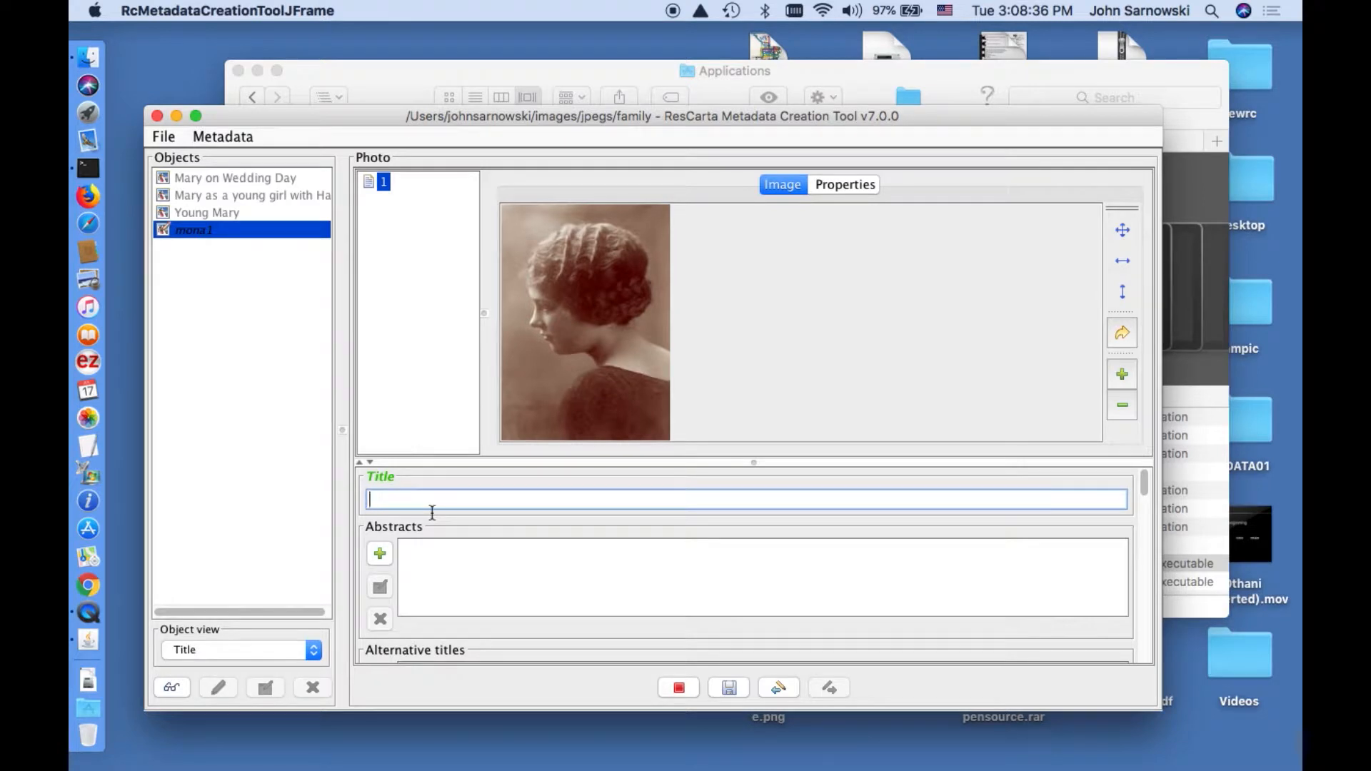
Title the fourth photo with the subject's full name, save, and close the data directory.
left_click(726, 688)
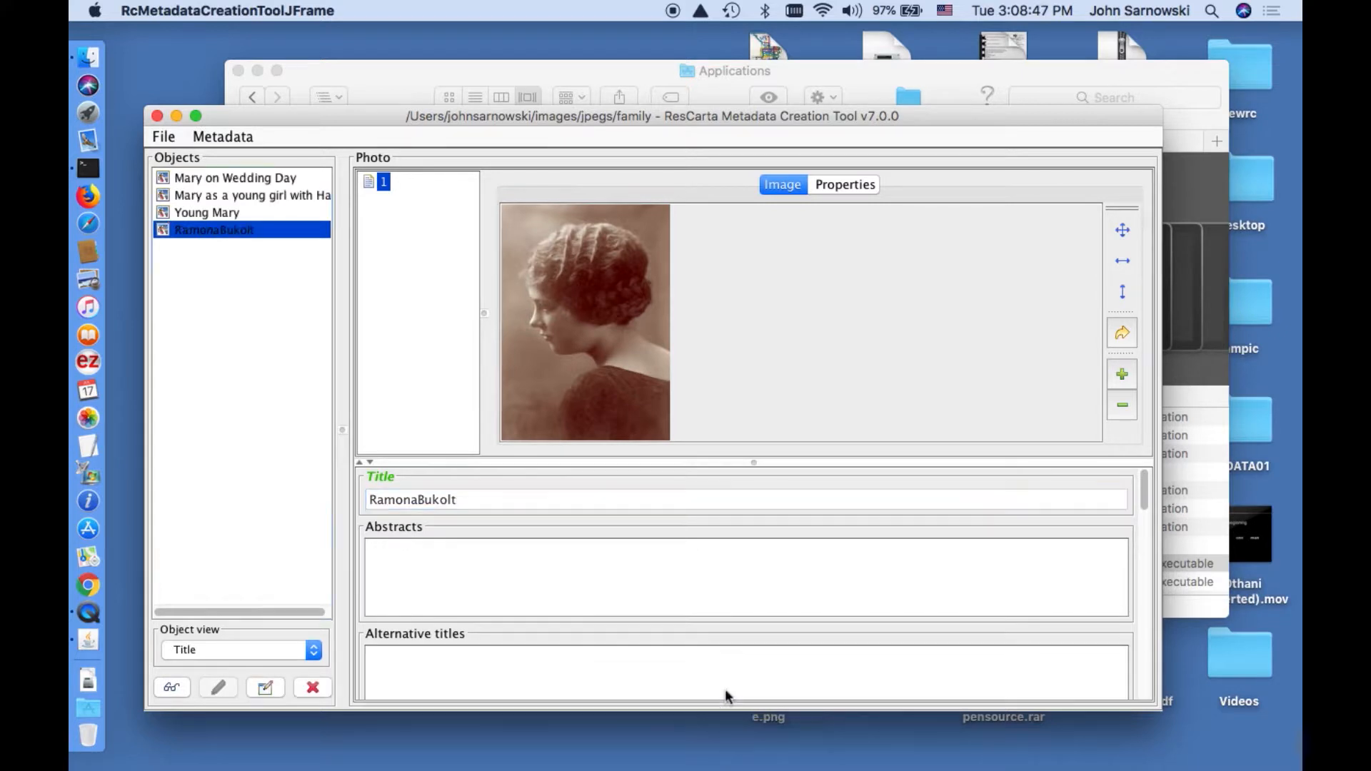
left_click(169, 141)
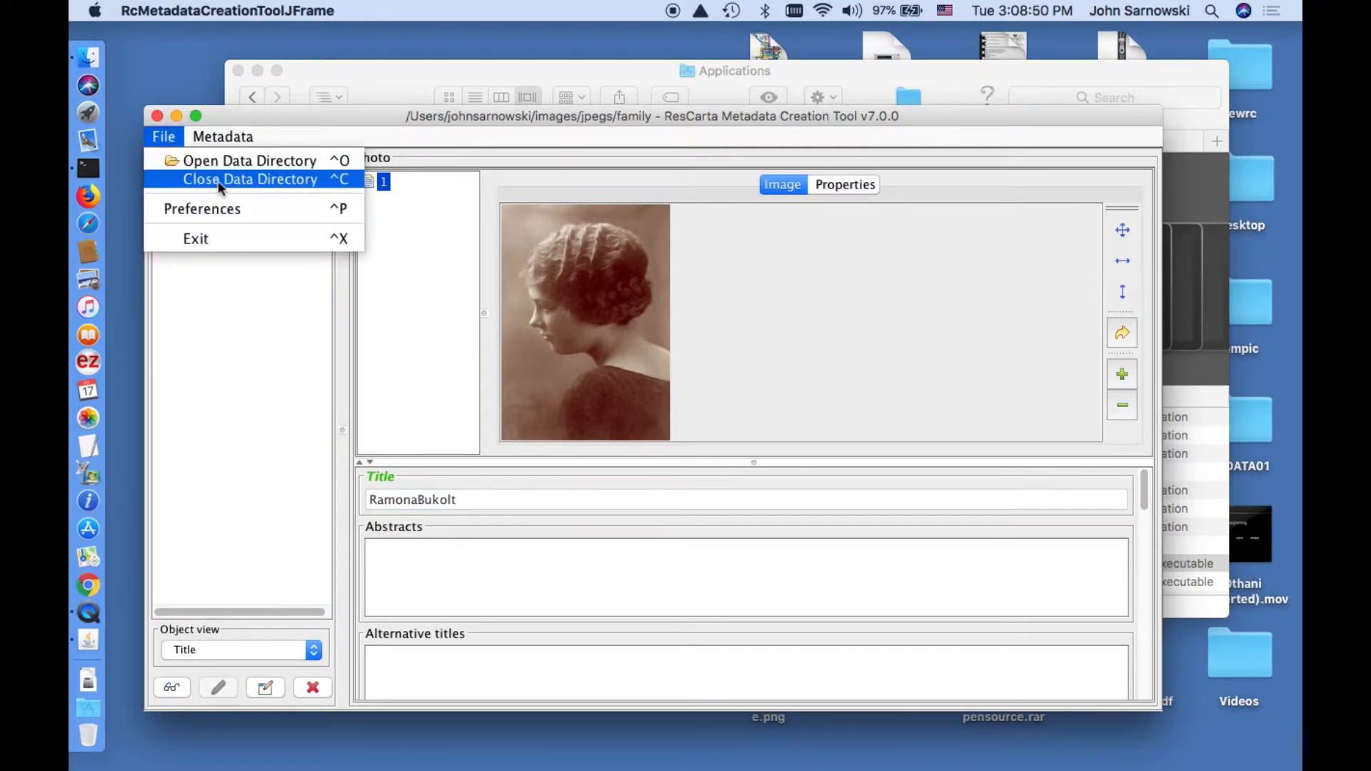
left_click(218, 180)
Quit the Metadata Creation Tool and launch the ResCarta Data Conversion Tool.
left_click(171, 137)
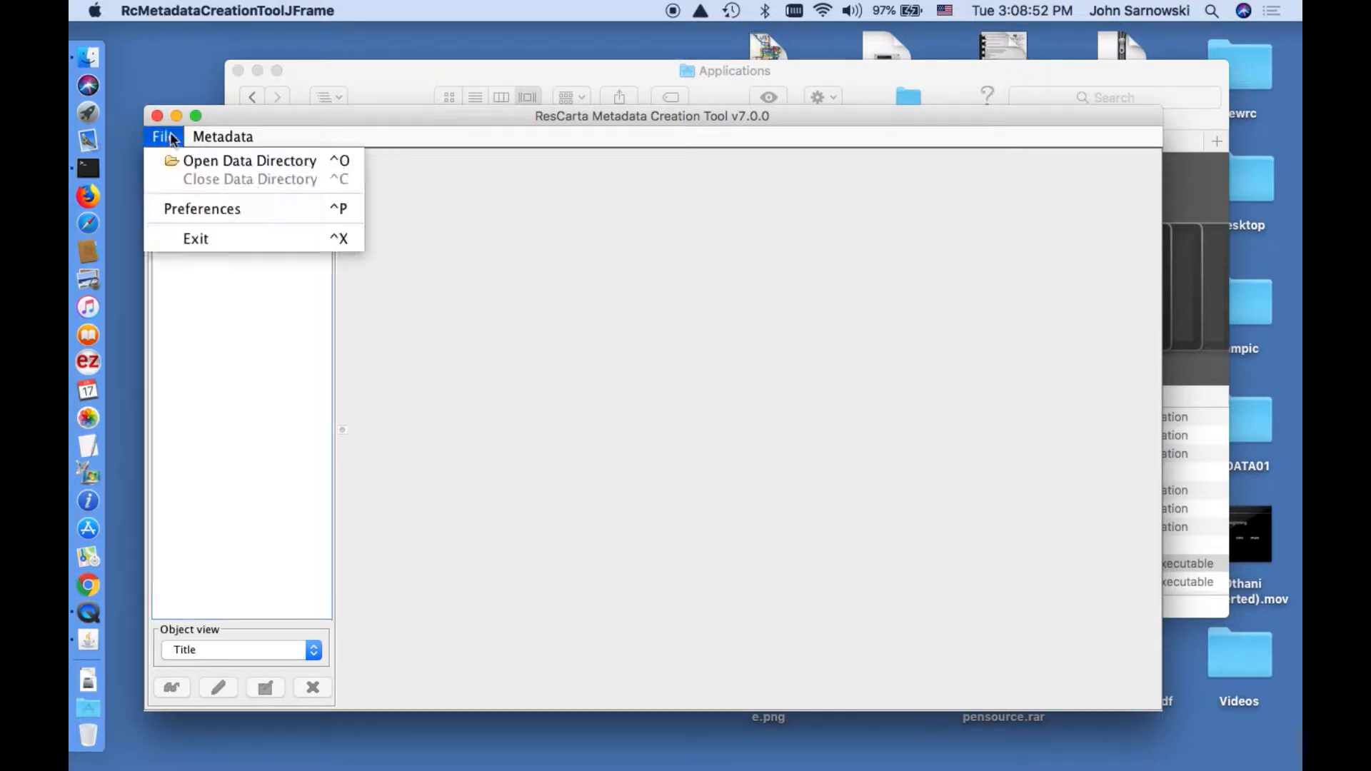
left_click(215, 237)
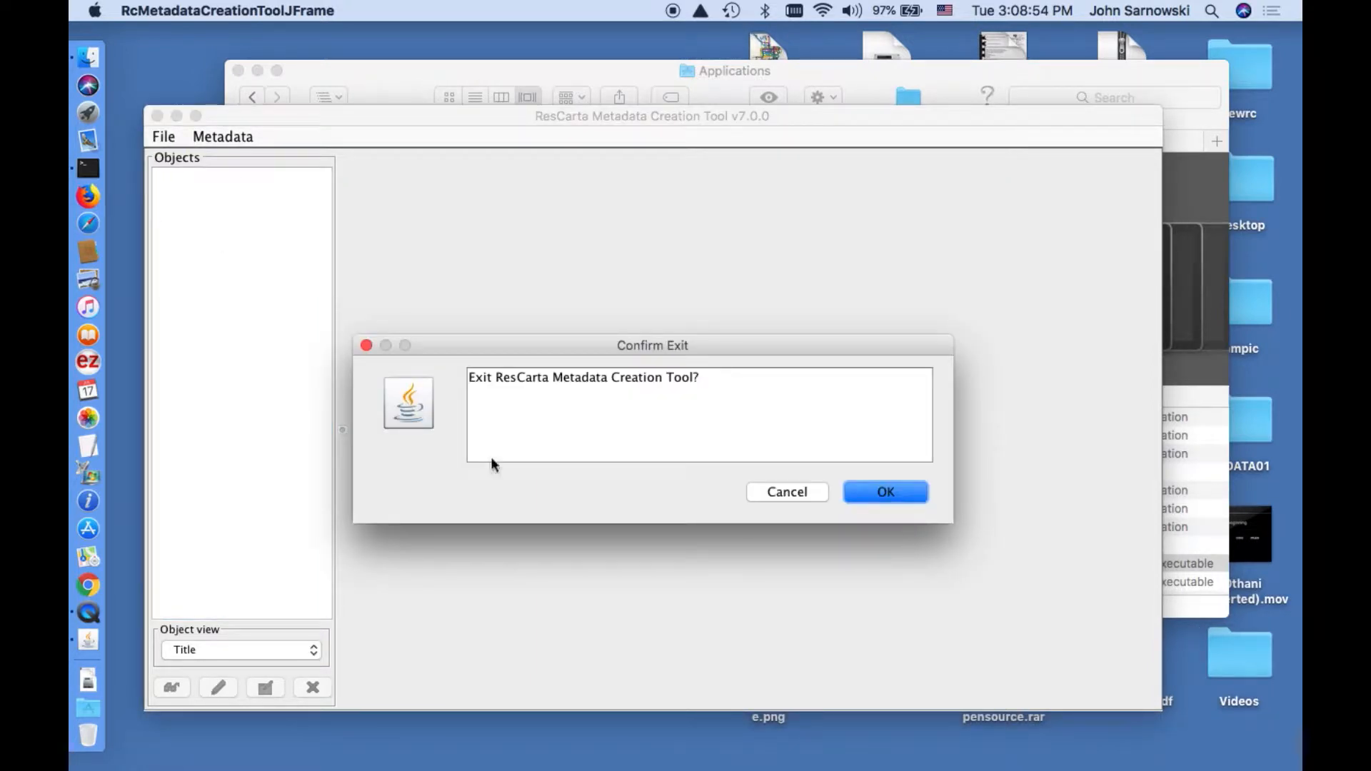
left_click(901, 487)
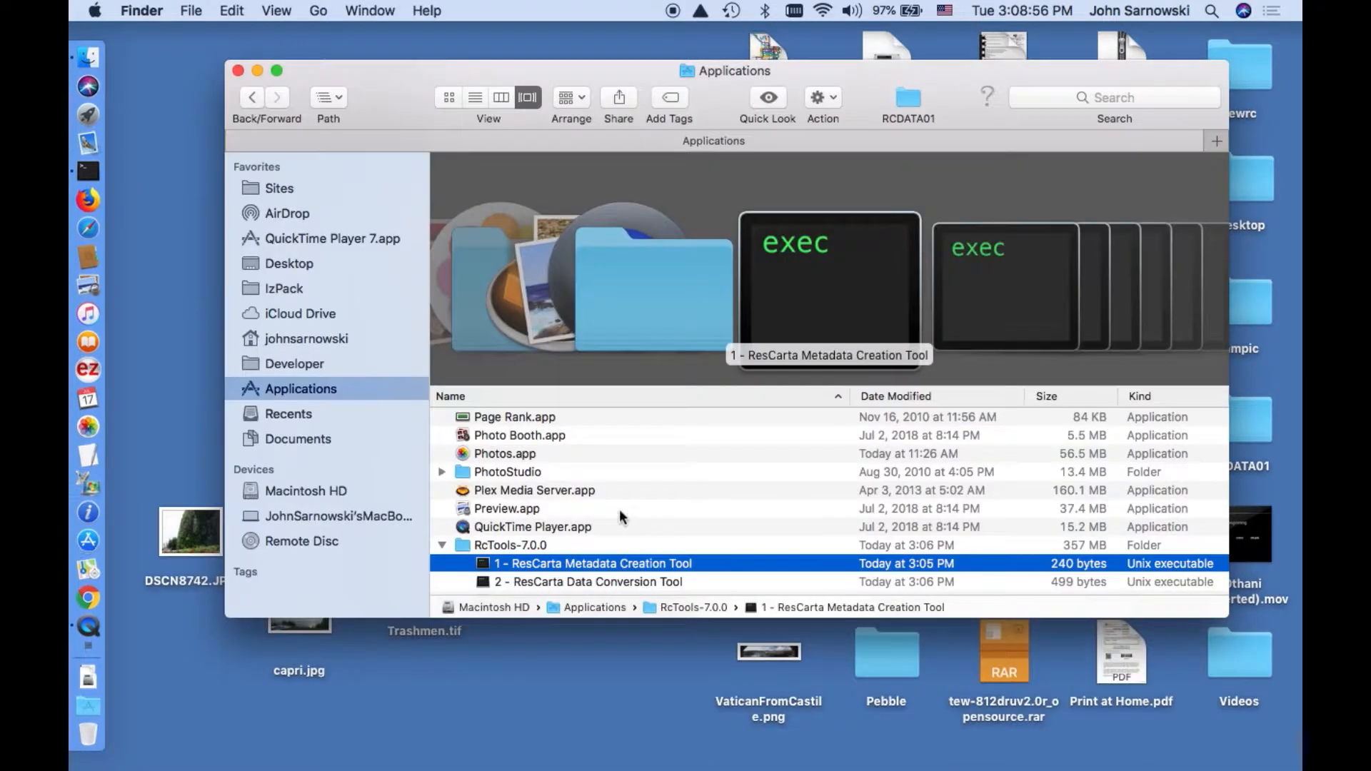
scroll(582, 566, "down", 5)
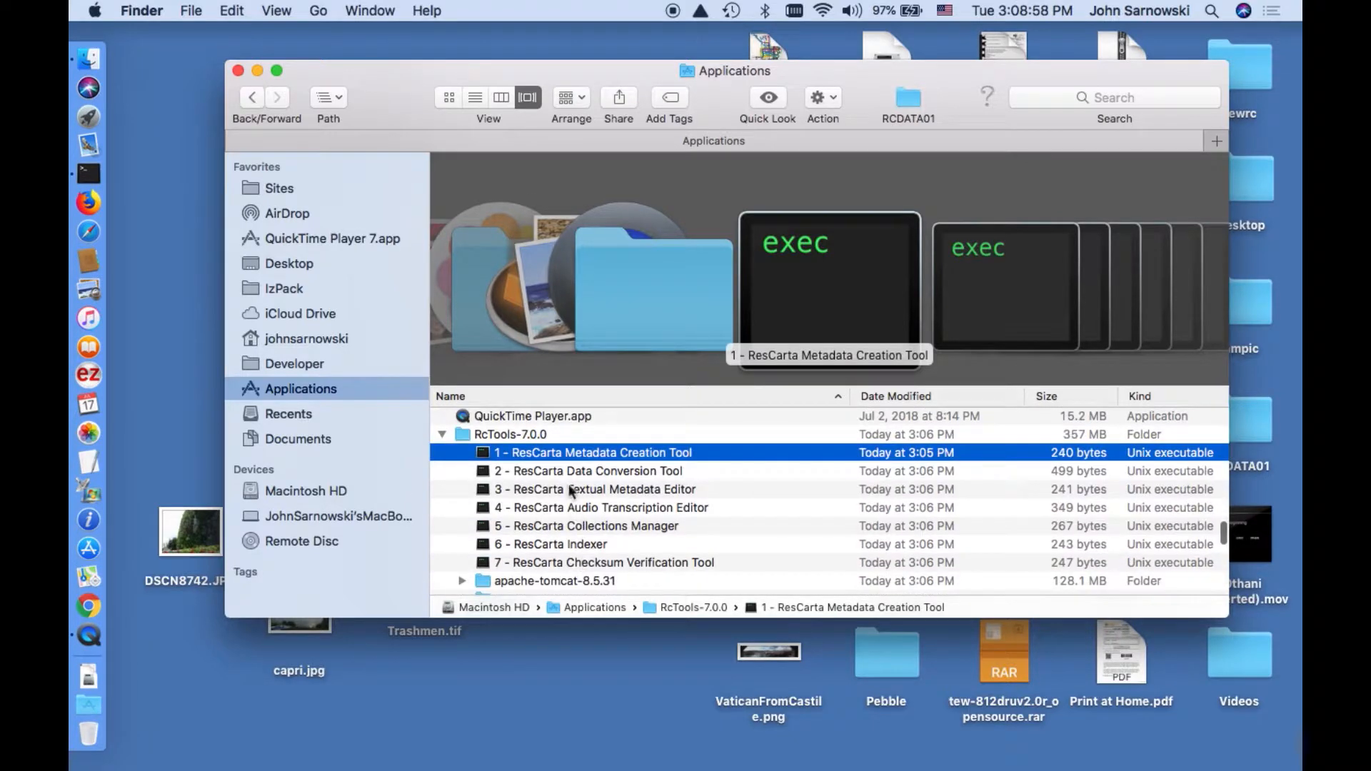
double_click(569, 474)
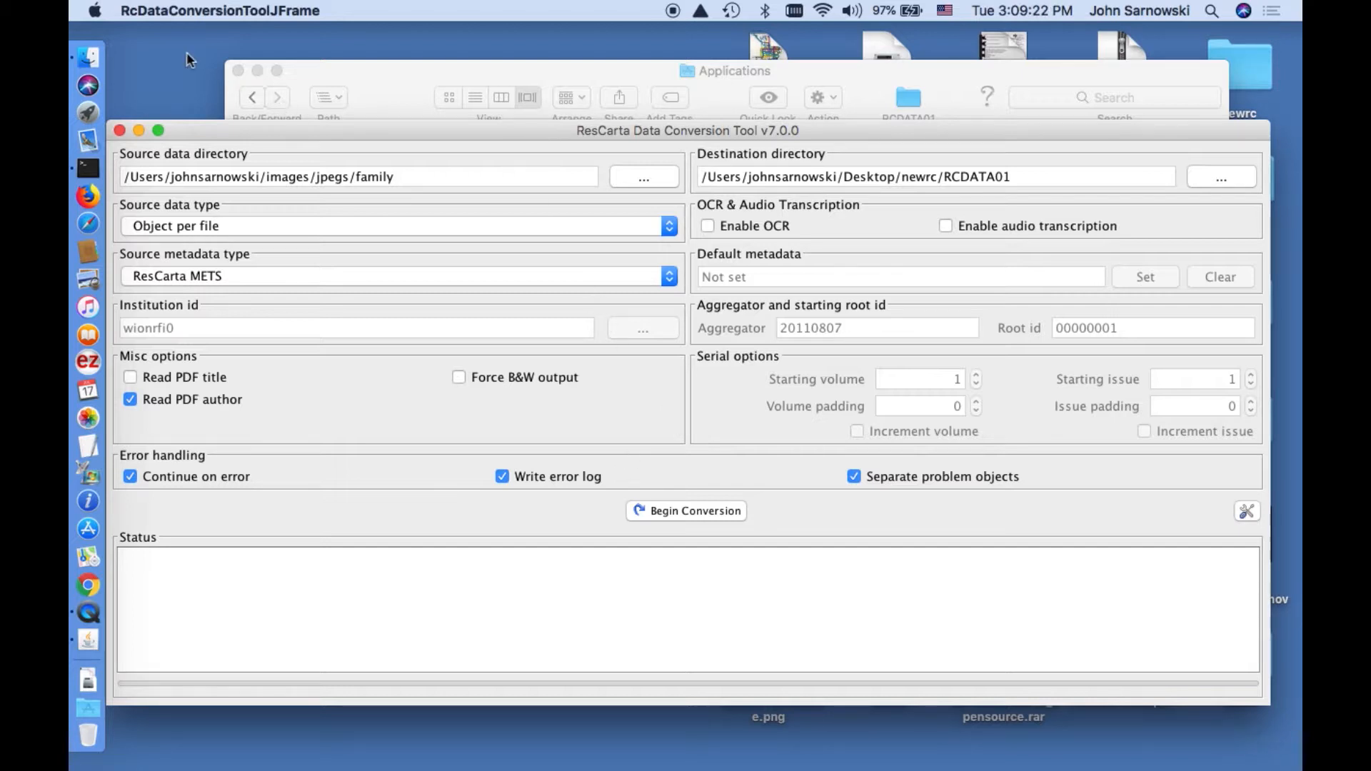
Bring the Finder window back in front of the Data Conversion Tool.
left_click(87, 57)
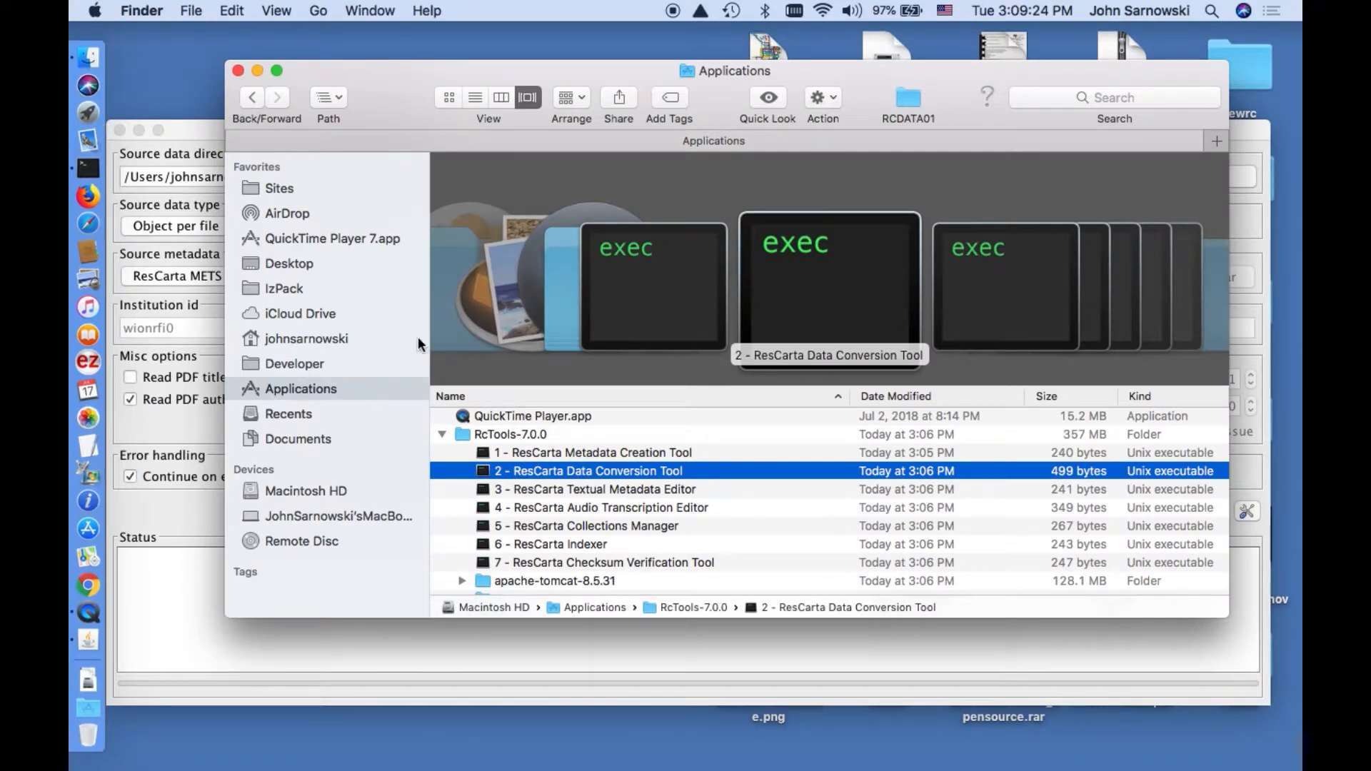
Go to the home folder, move the Finder window lower, and open Desktop.
left_click(341, 339)
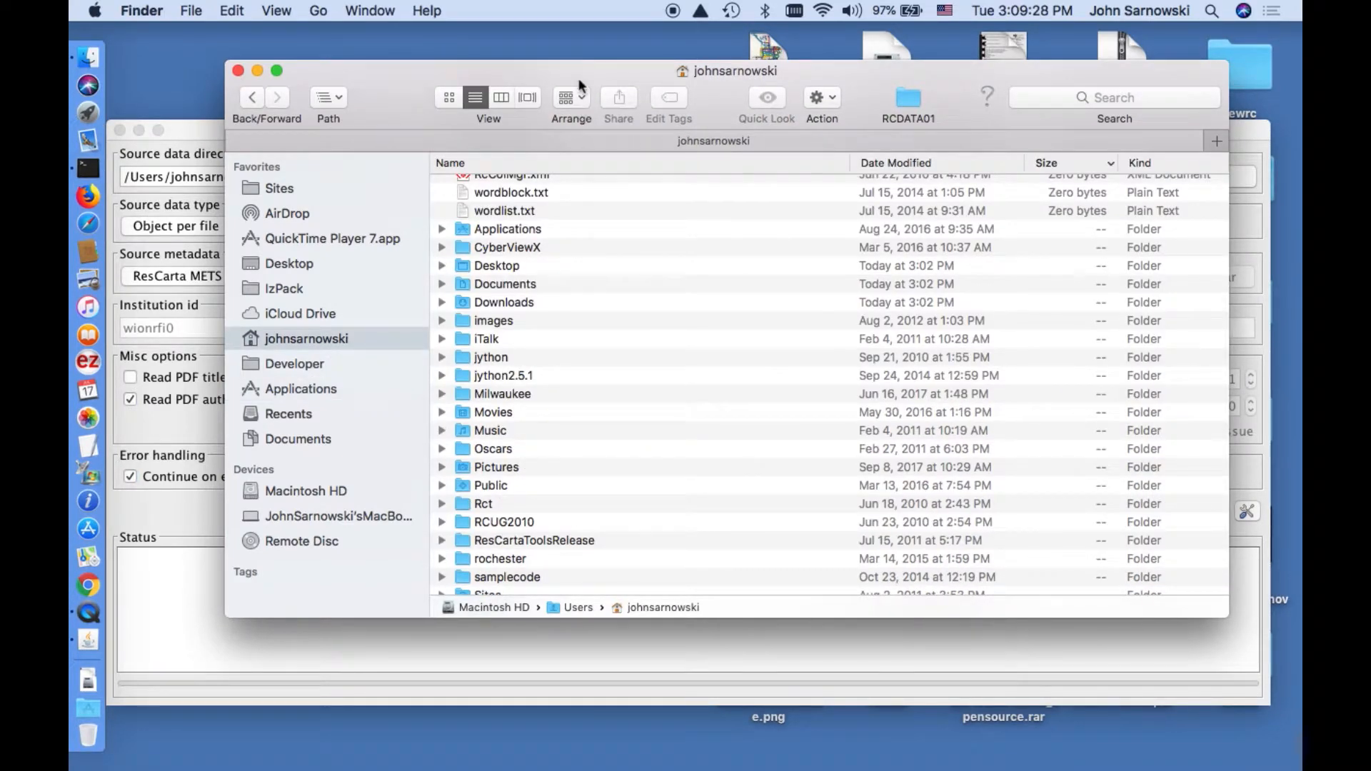
right_click(579, 80)
left_click(438, 95)
left_click_drag(420, 76, 432, 212)
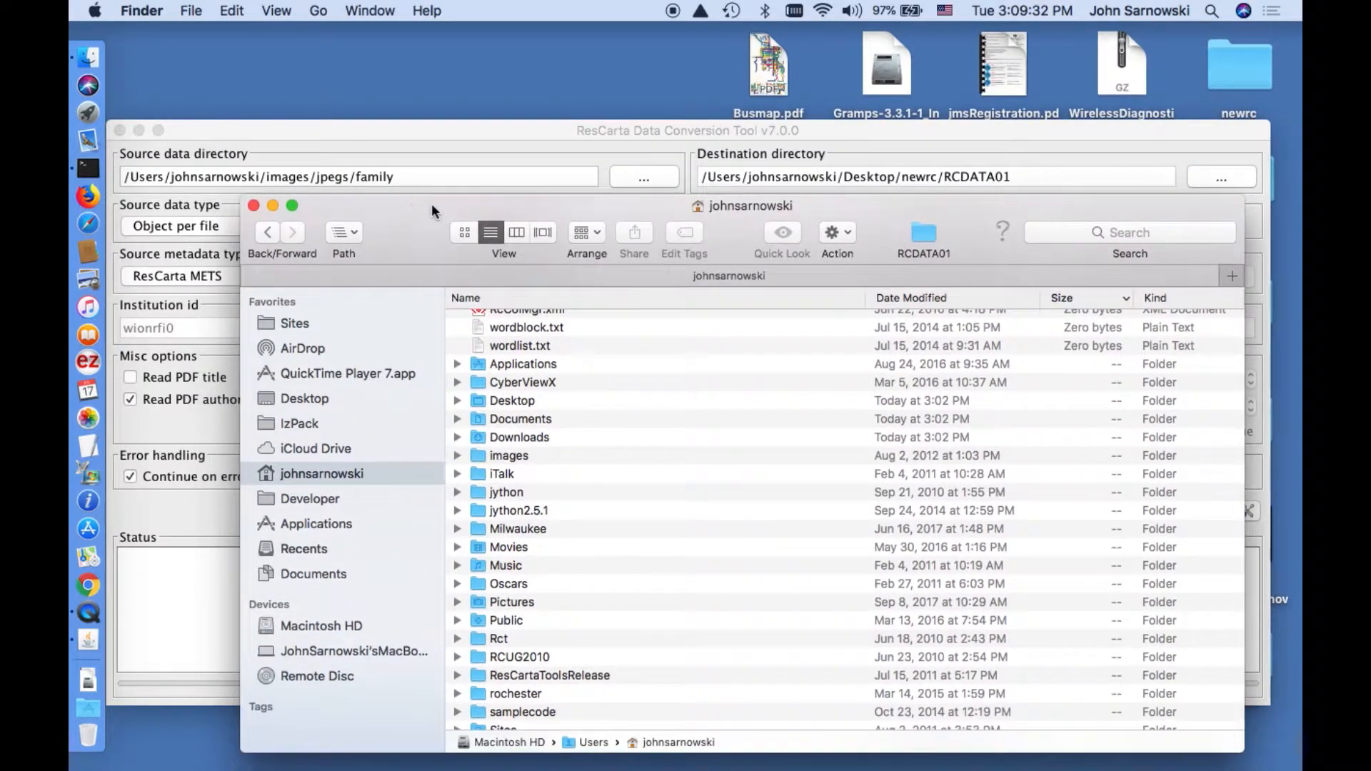
left_click(516, 399)
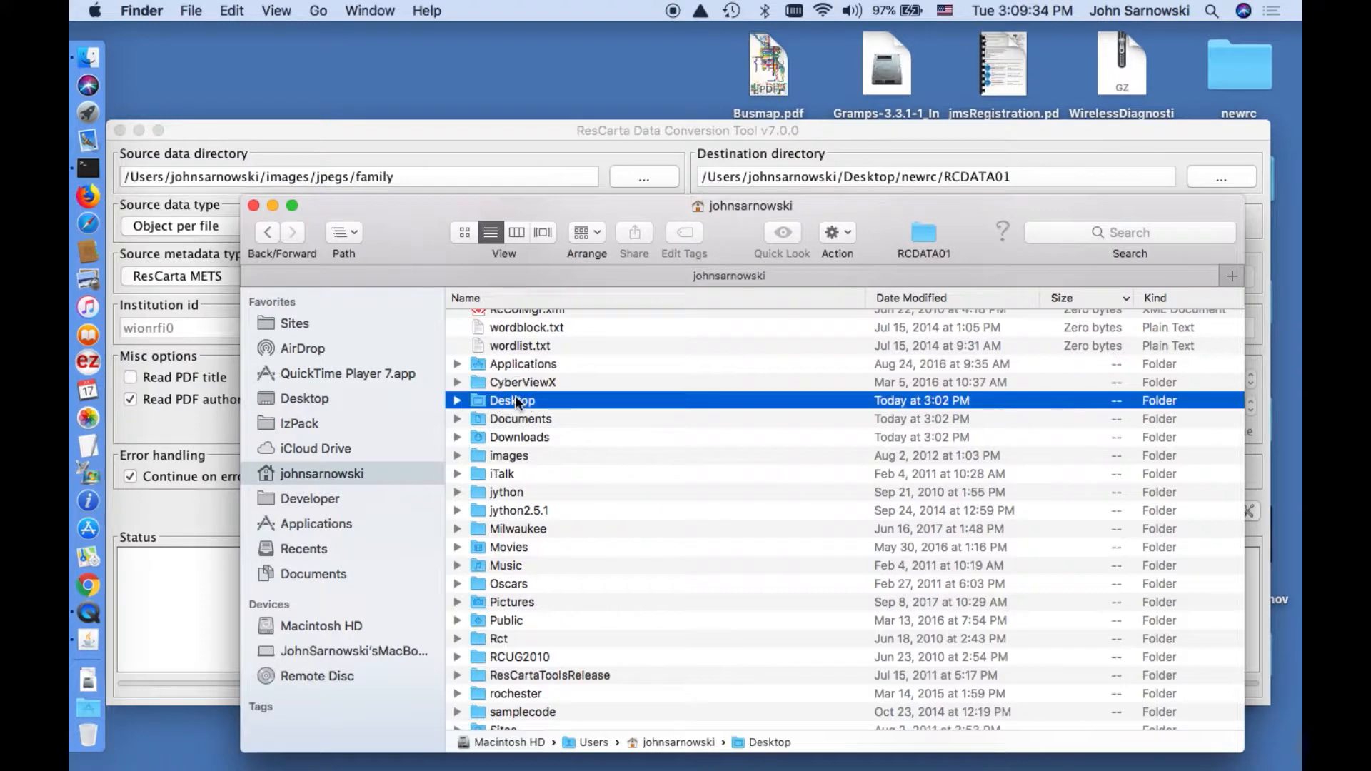
double_click(515, 398)
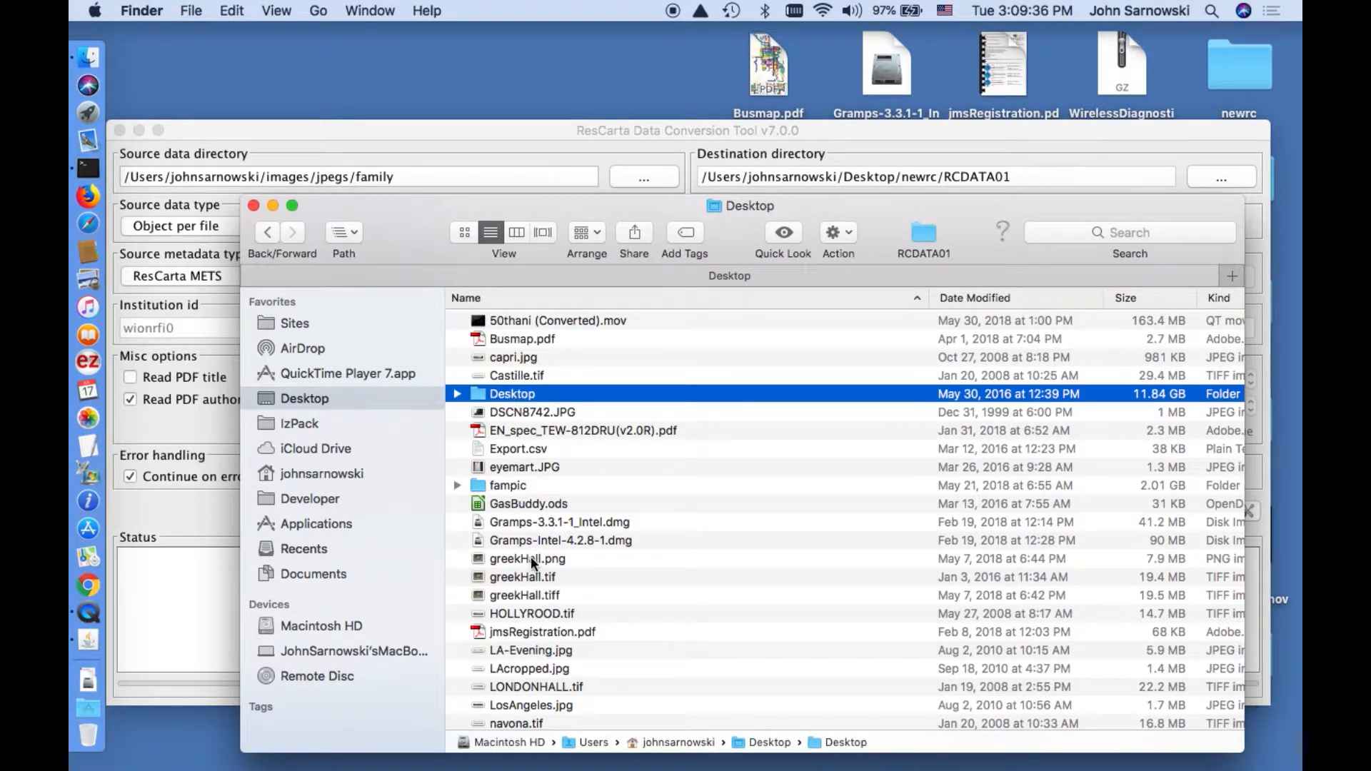
Browse the Desktop contents, collapsing the photos folder.
scroll(553, 599, "down", 5)
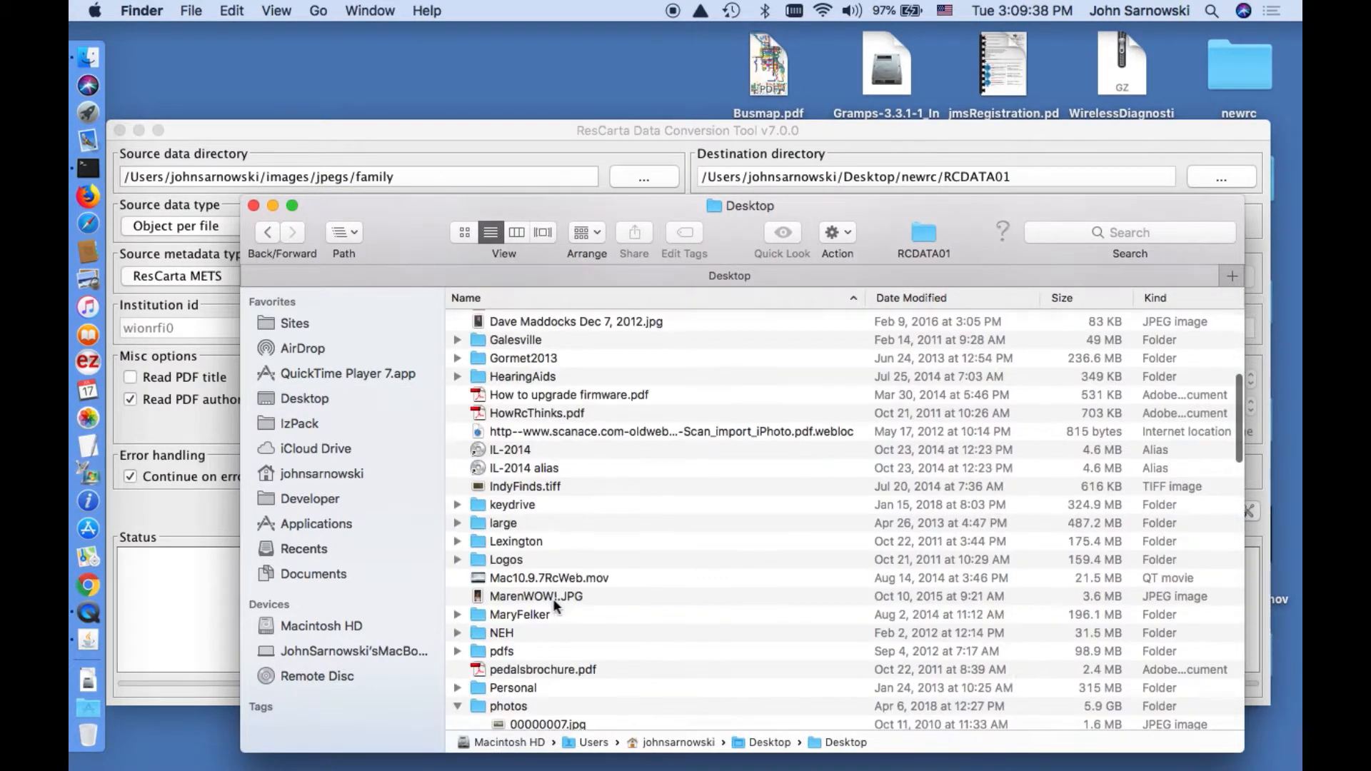
scroll(553, 599, "down", 3)
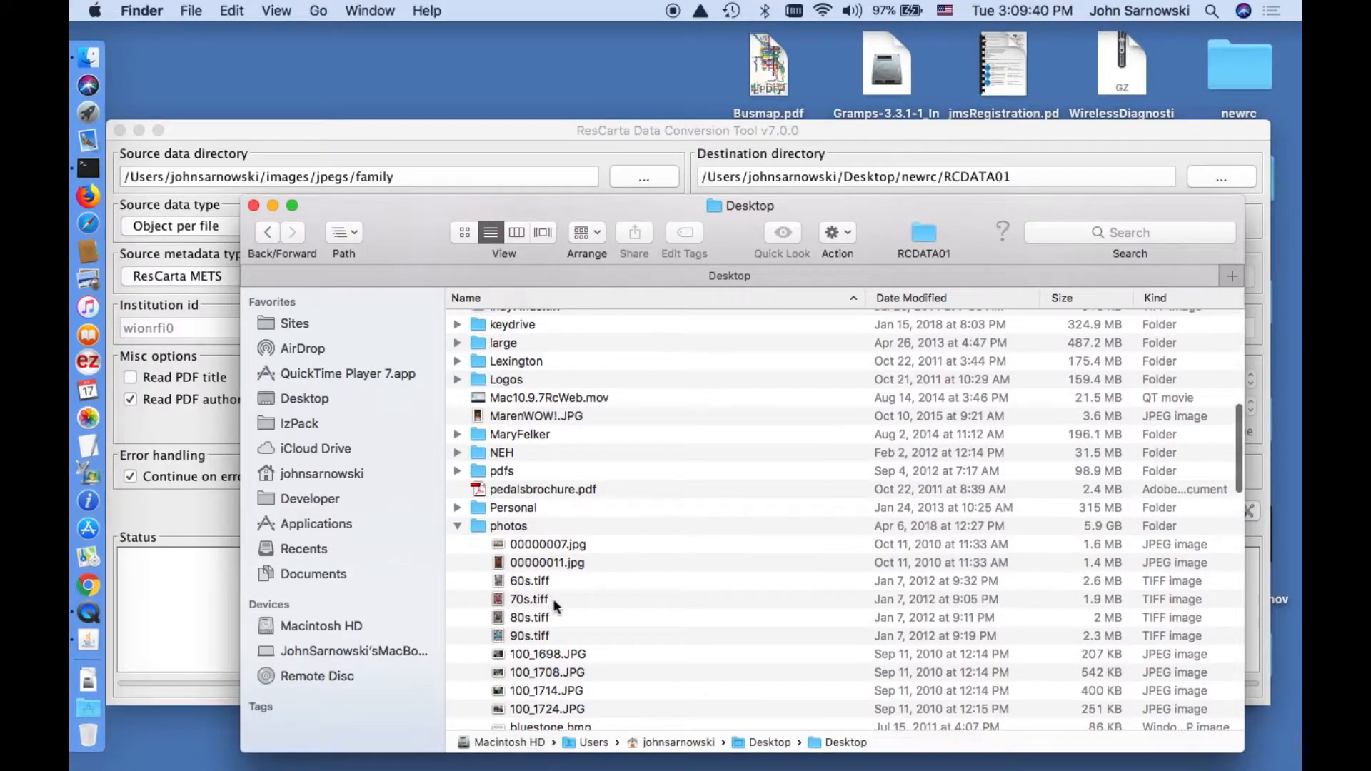
scroll(553, 599, "up", 1)
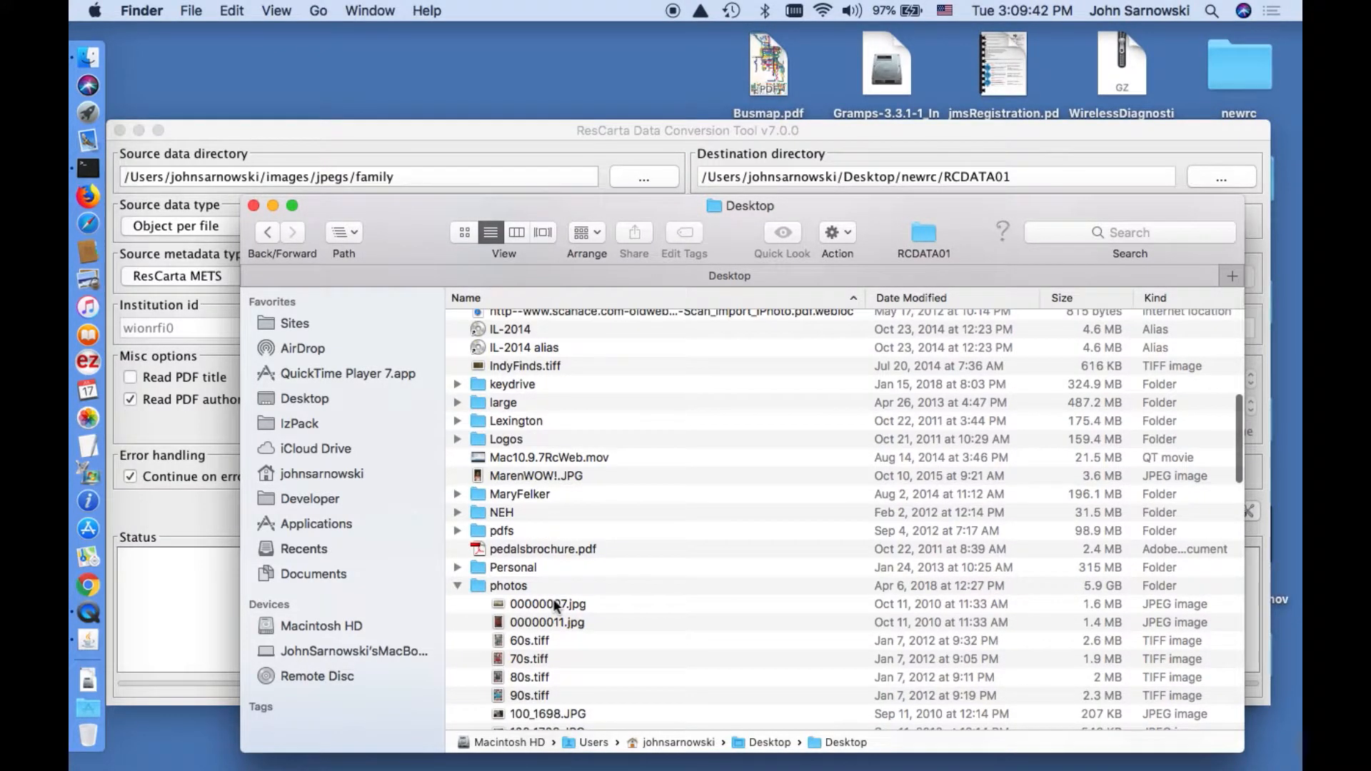
scroll(555, 602, "down", 5)
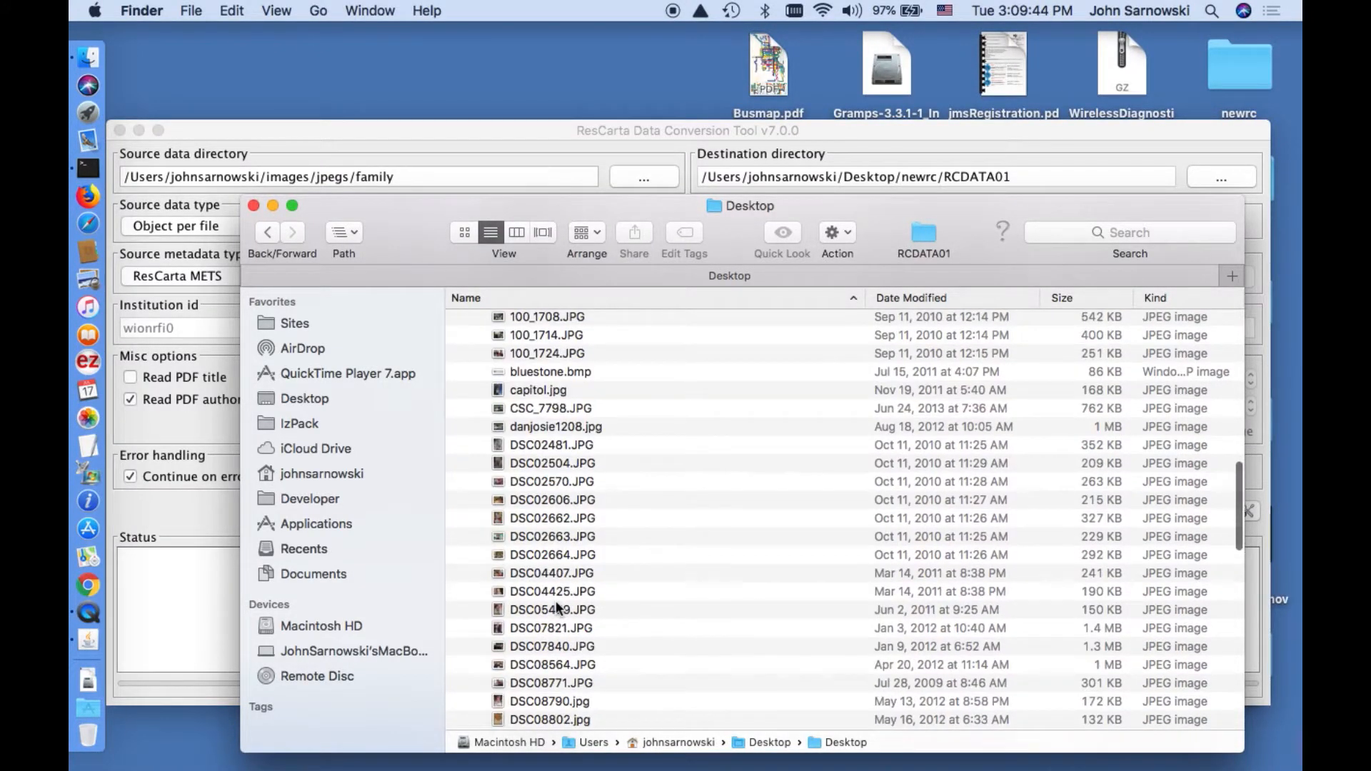
scroll(558, 608, "down", 15)
scroll(556, 603, "up", 1)
left_click(556, 526)
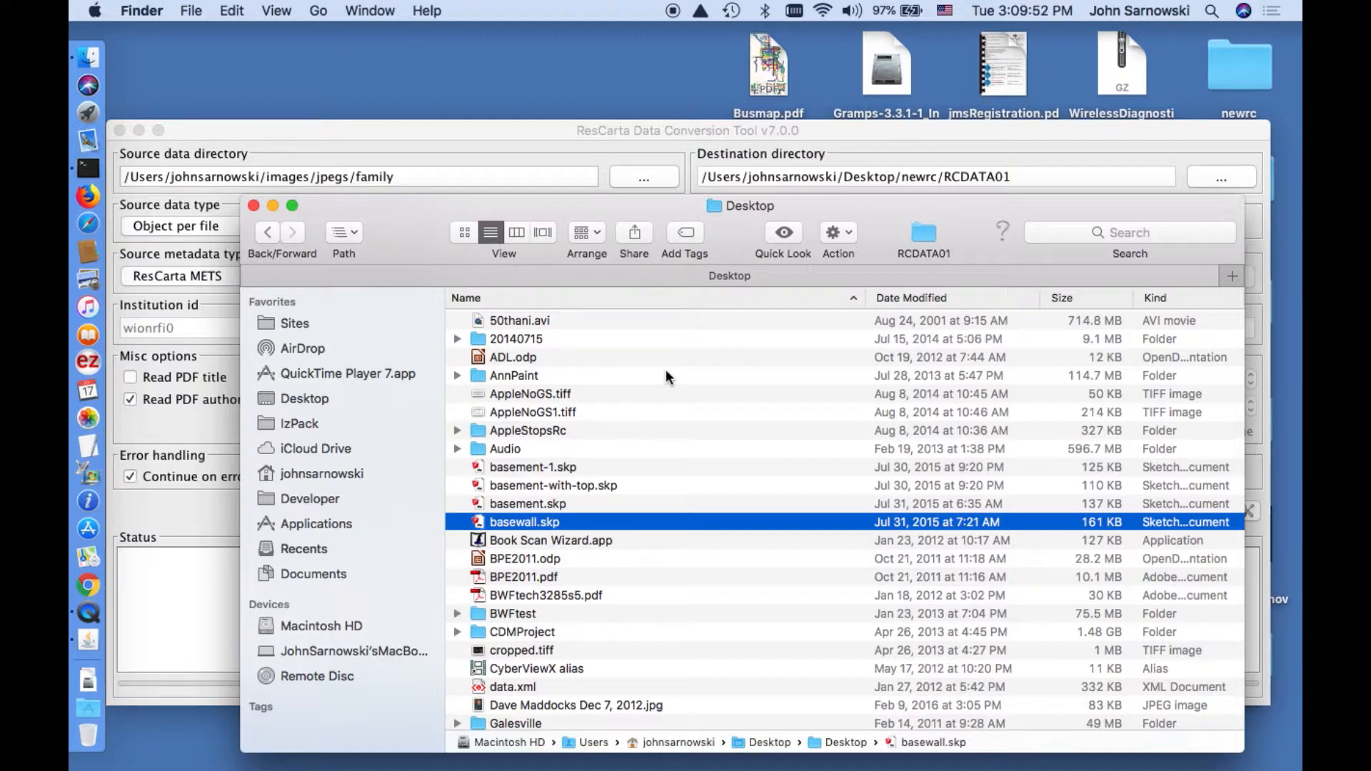
scroll(666, 370, "down", 4)
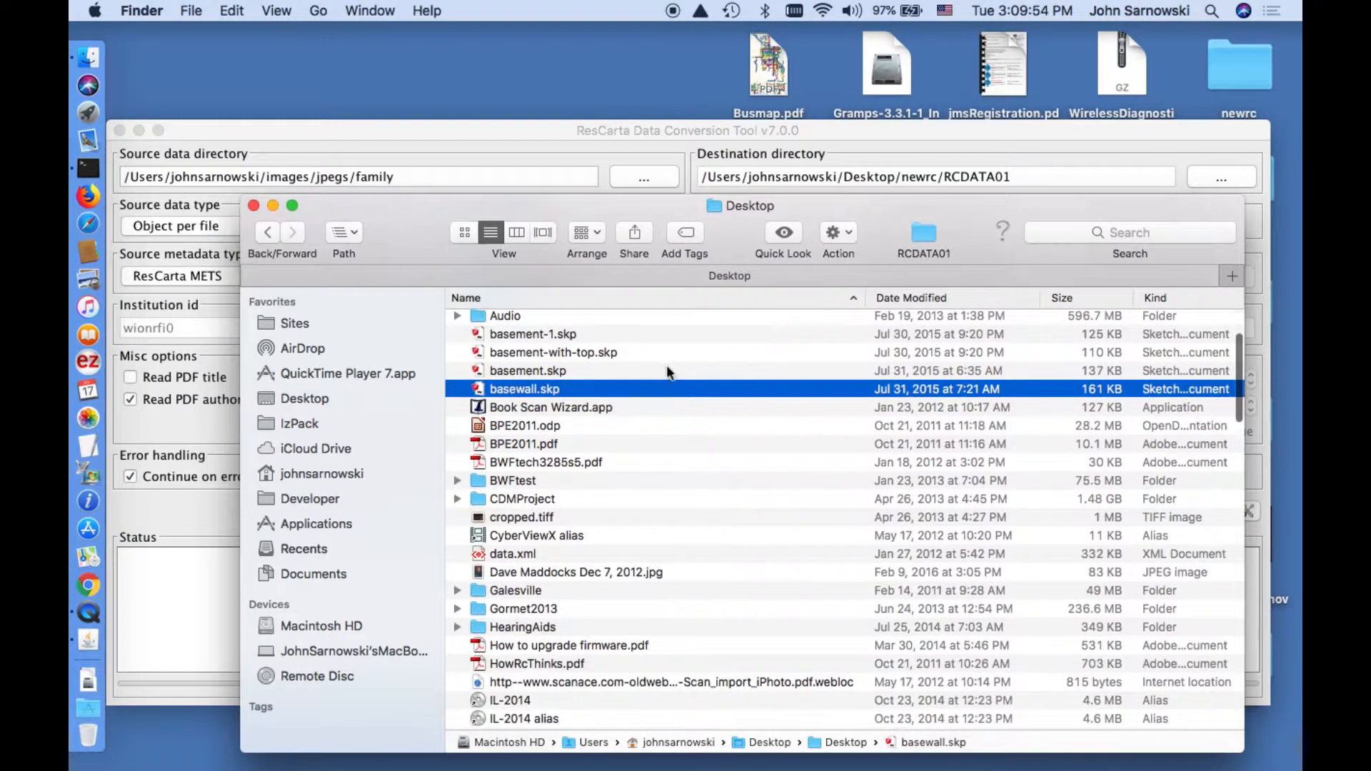
scroll(632, 443, "down", 5)
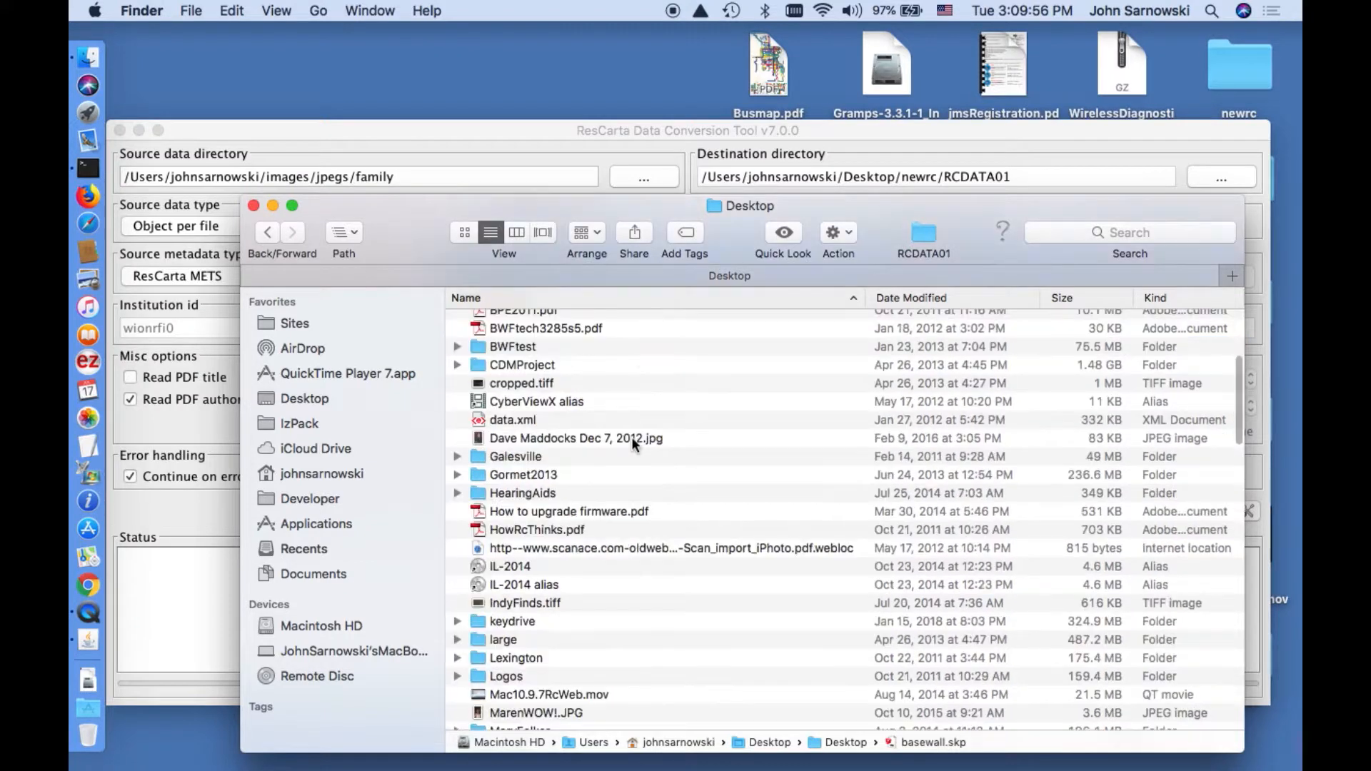
scroll(632, 443, "down", 4)
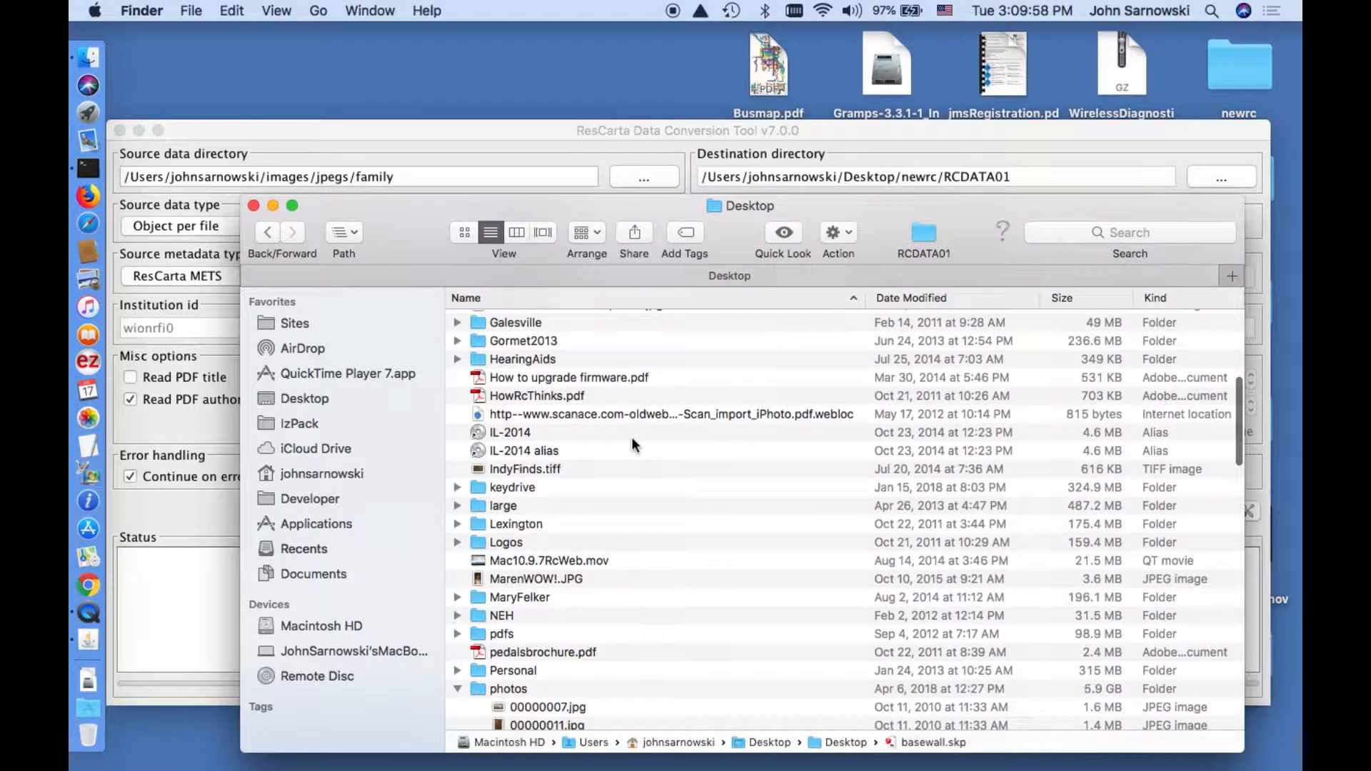
scroll(632, 443, "down", 4)
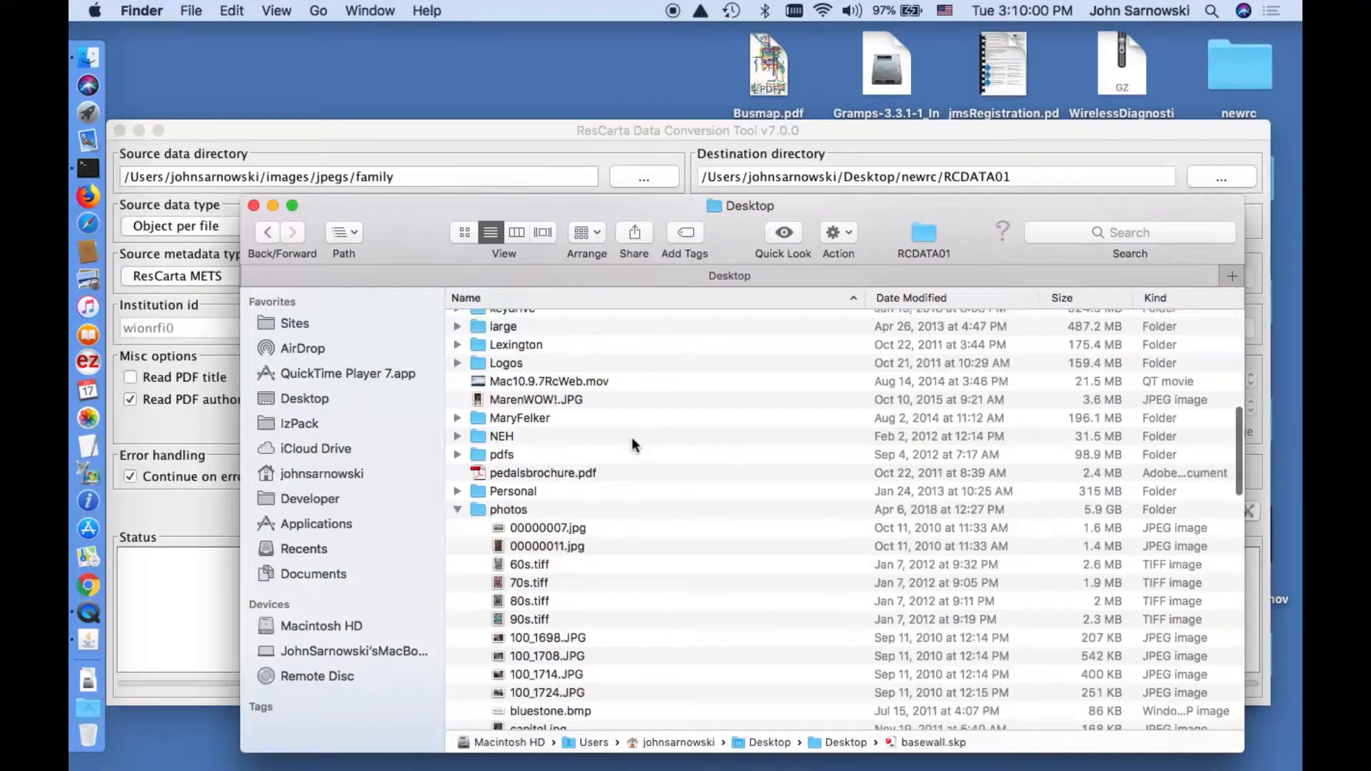
scroll(632, 443, "down", 2)
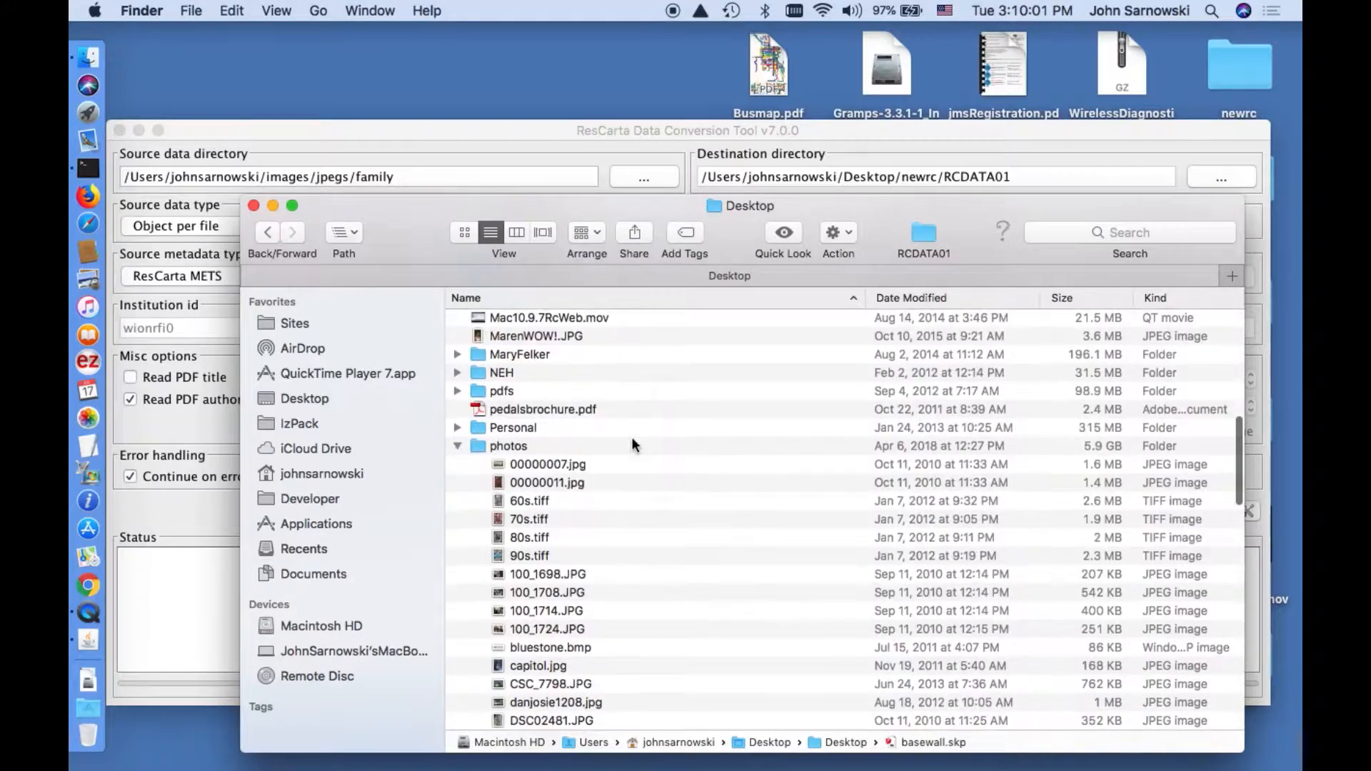
left_click(459, 446)
scroll(457, 447, "down", 2)
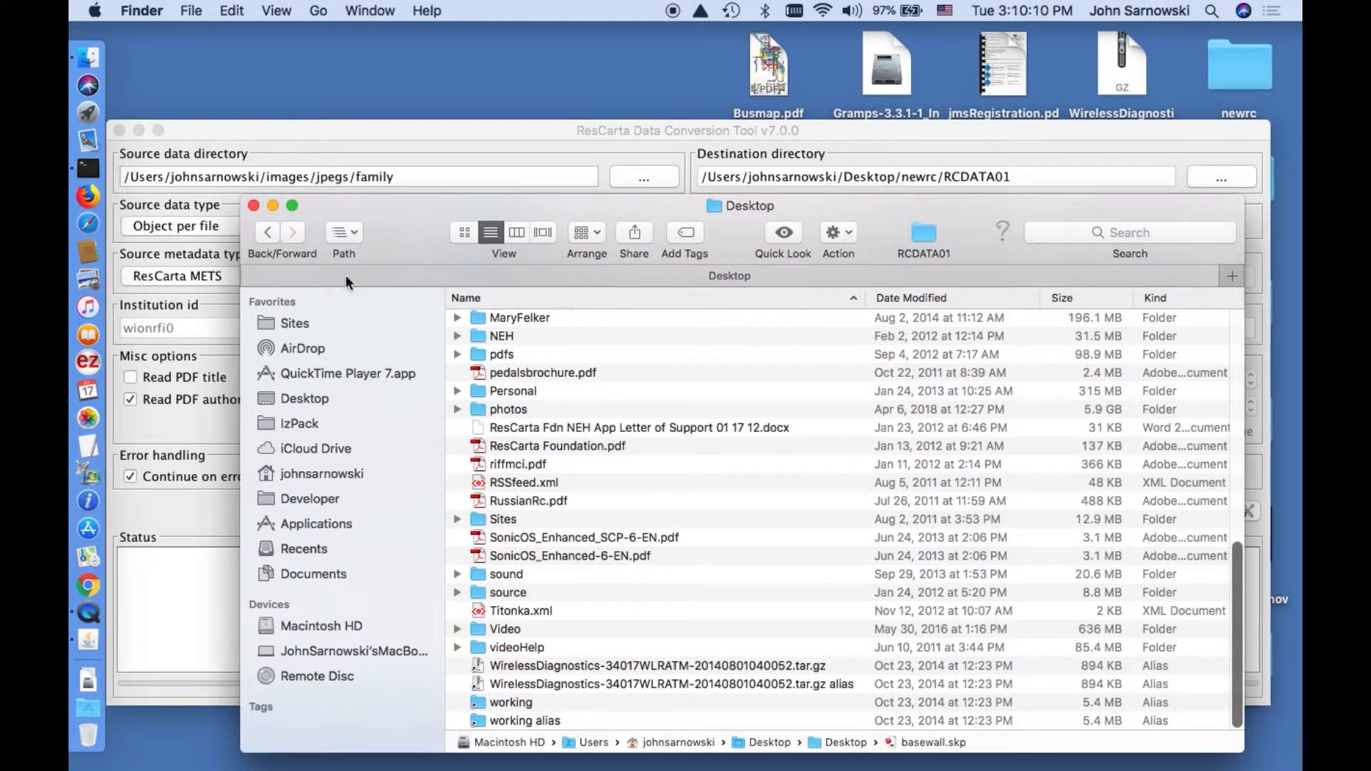
Return to Desktop and search This Mac for 'newrc'.
left_click(268, 233)
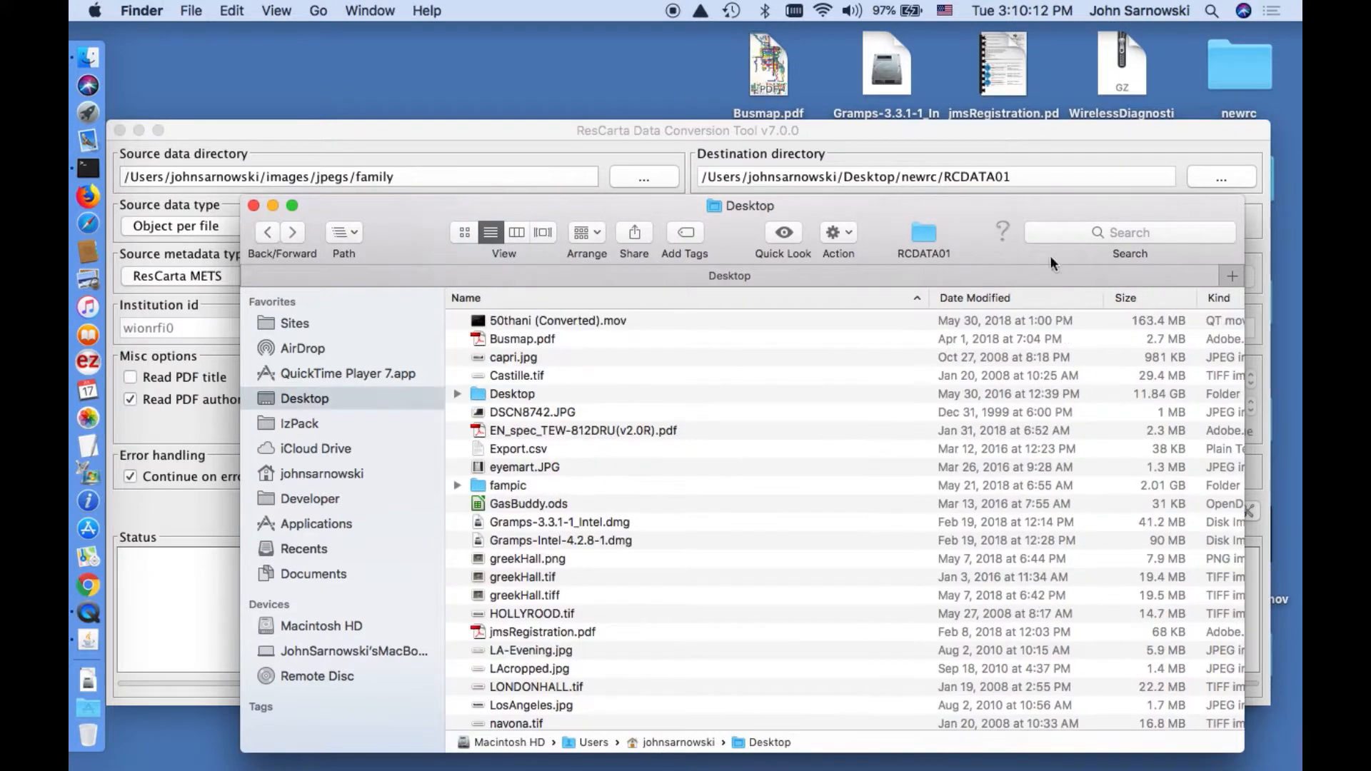
left_click(1080, 236)
type("newrc")
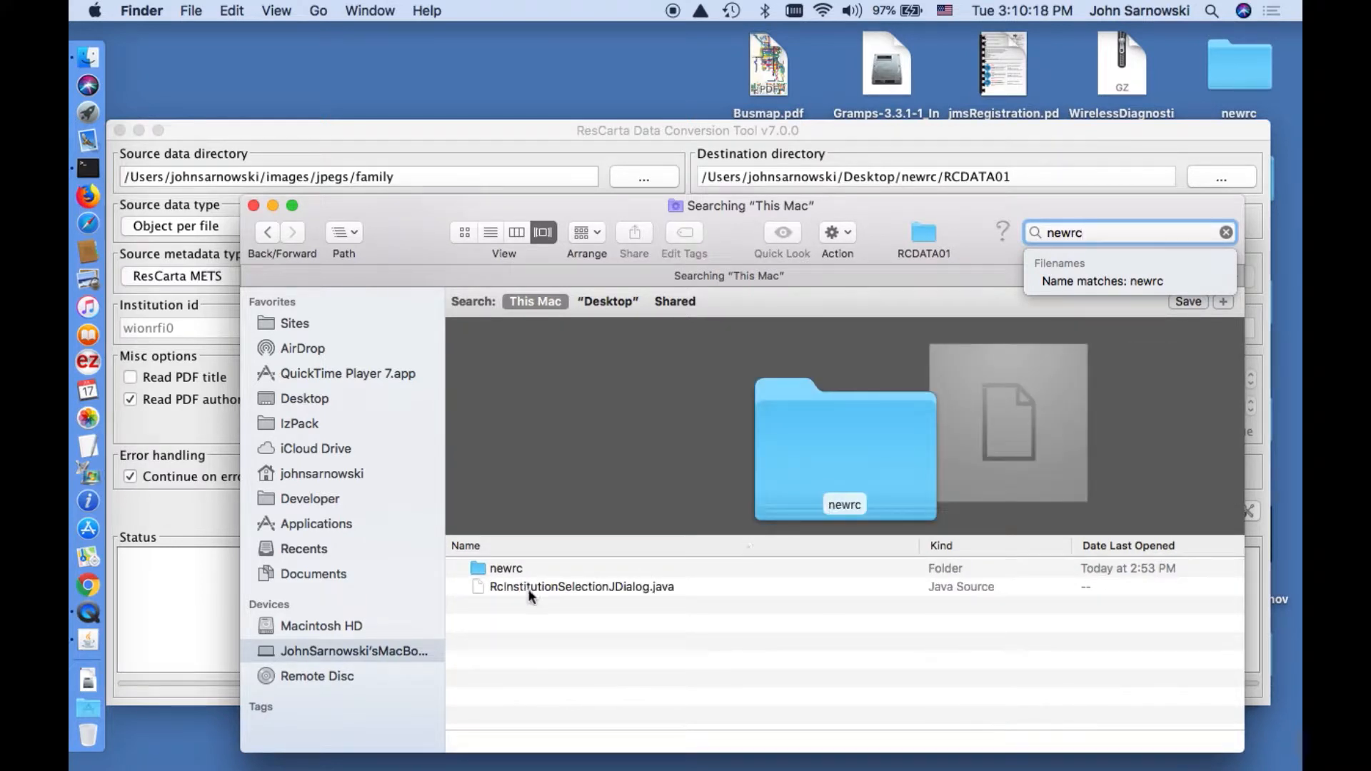
Move the old famphoto and wionrfi0 folders in newrc/RCDATA01 to the Trash.
double_click(505, 570)
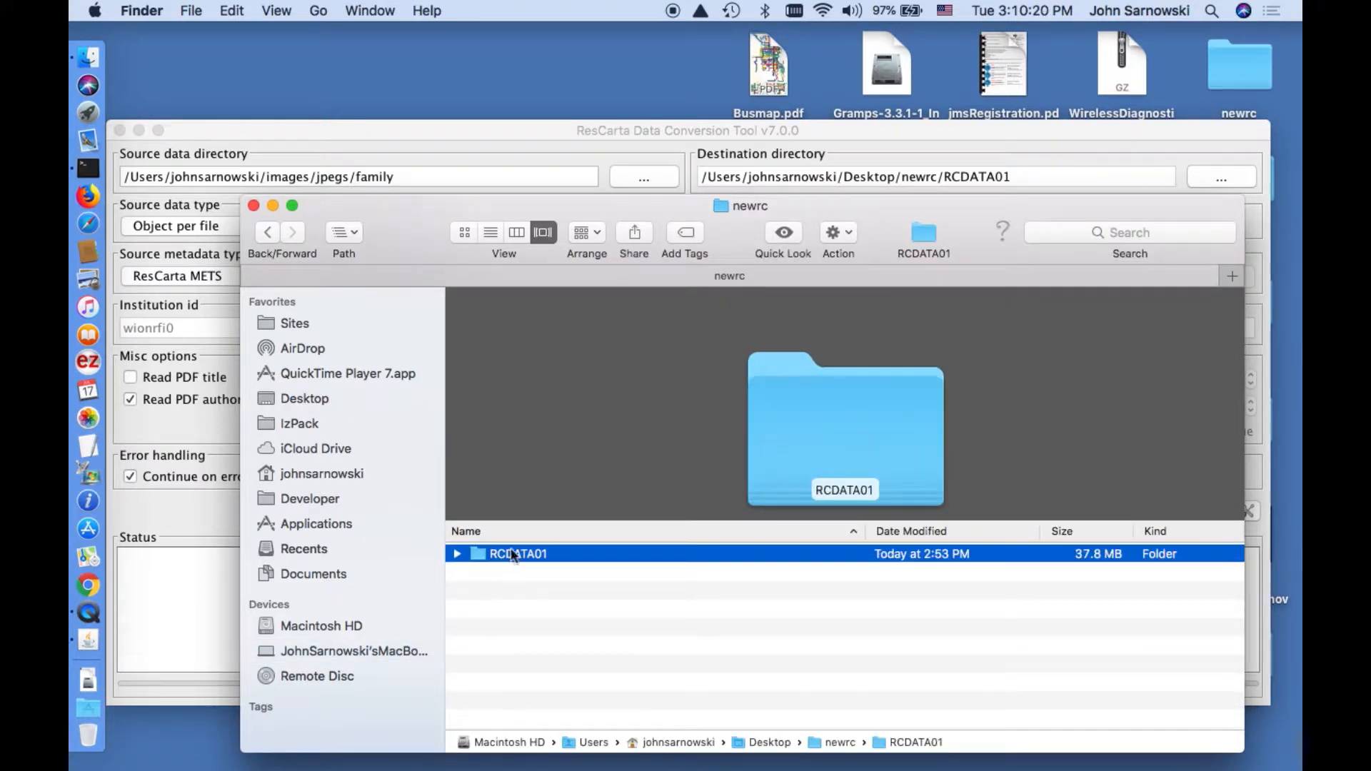
double_click(516, 554)
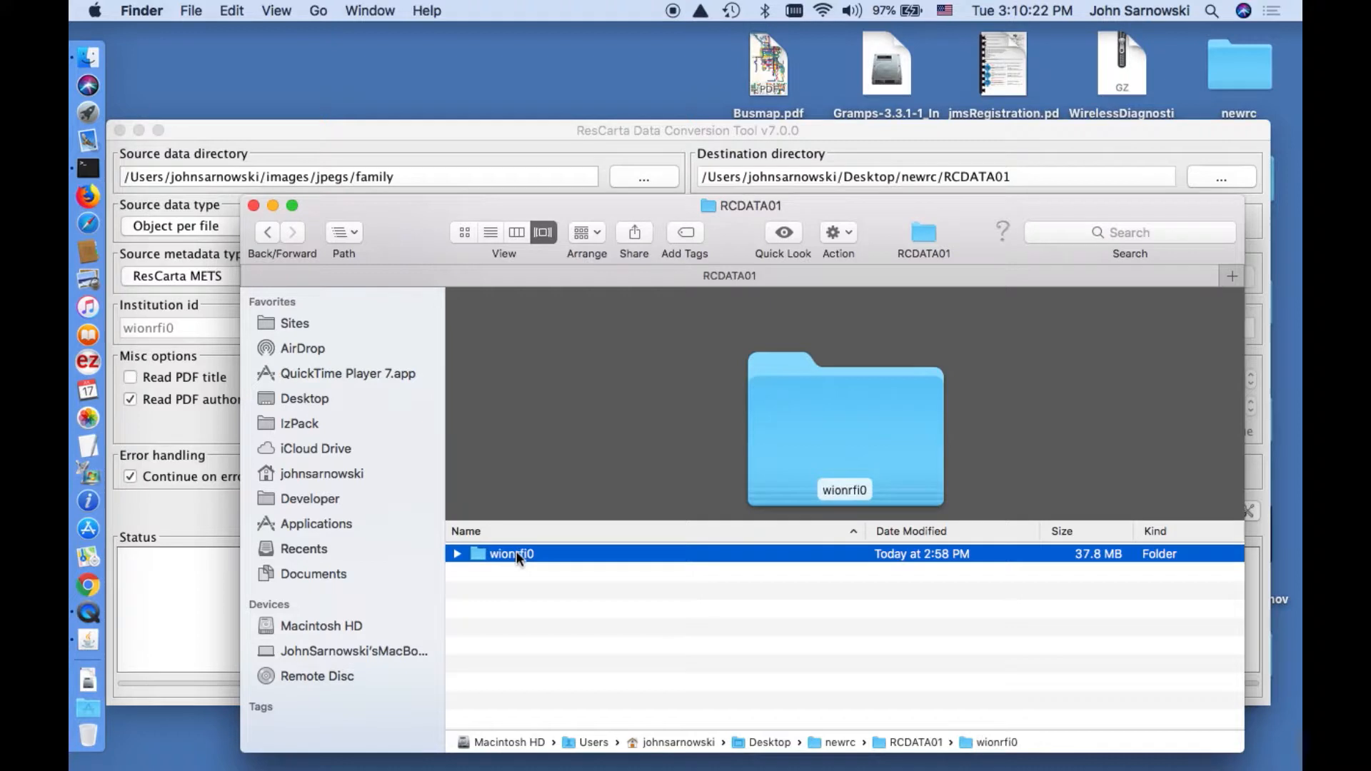
left_click(460, 556)
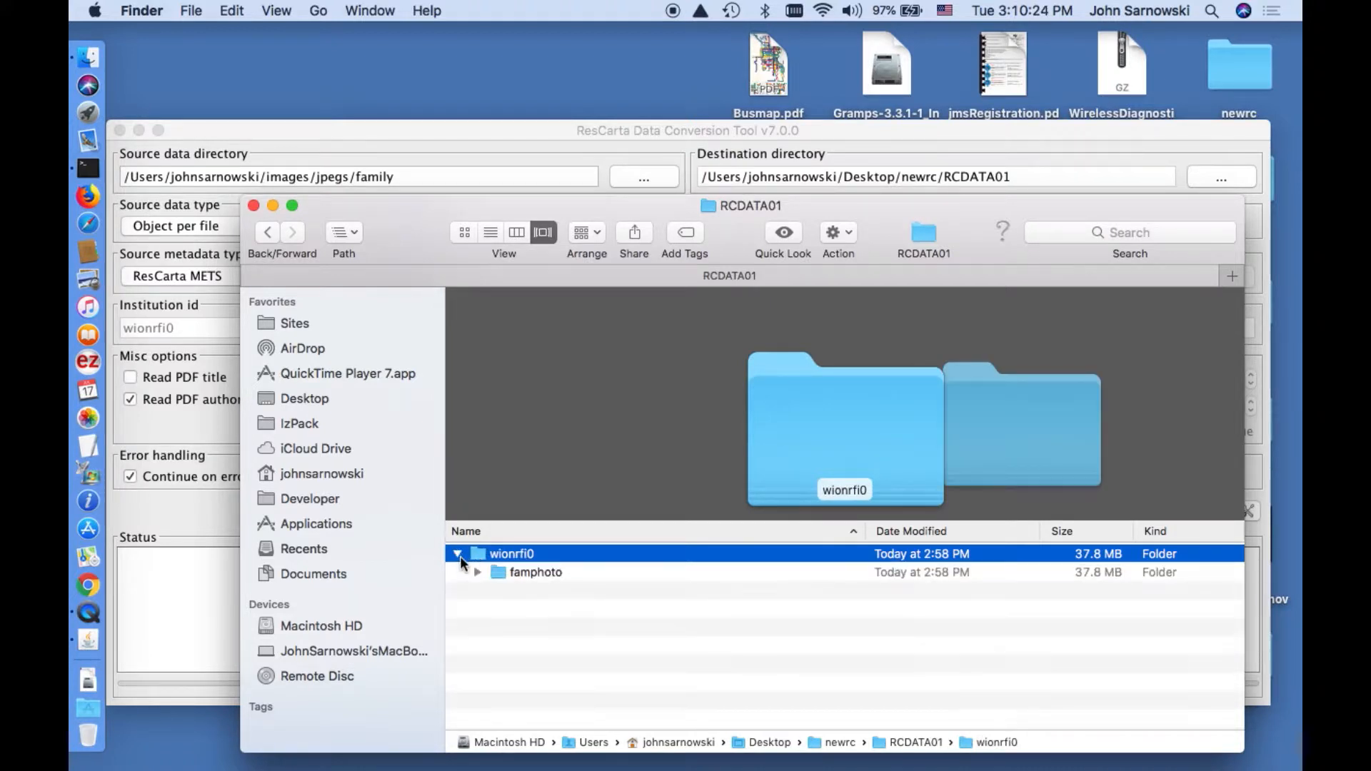
left_click(491, 573)
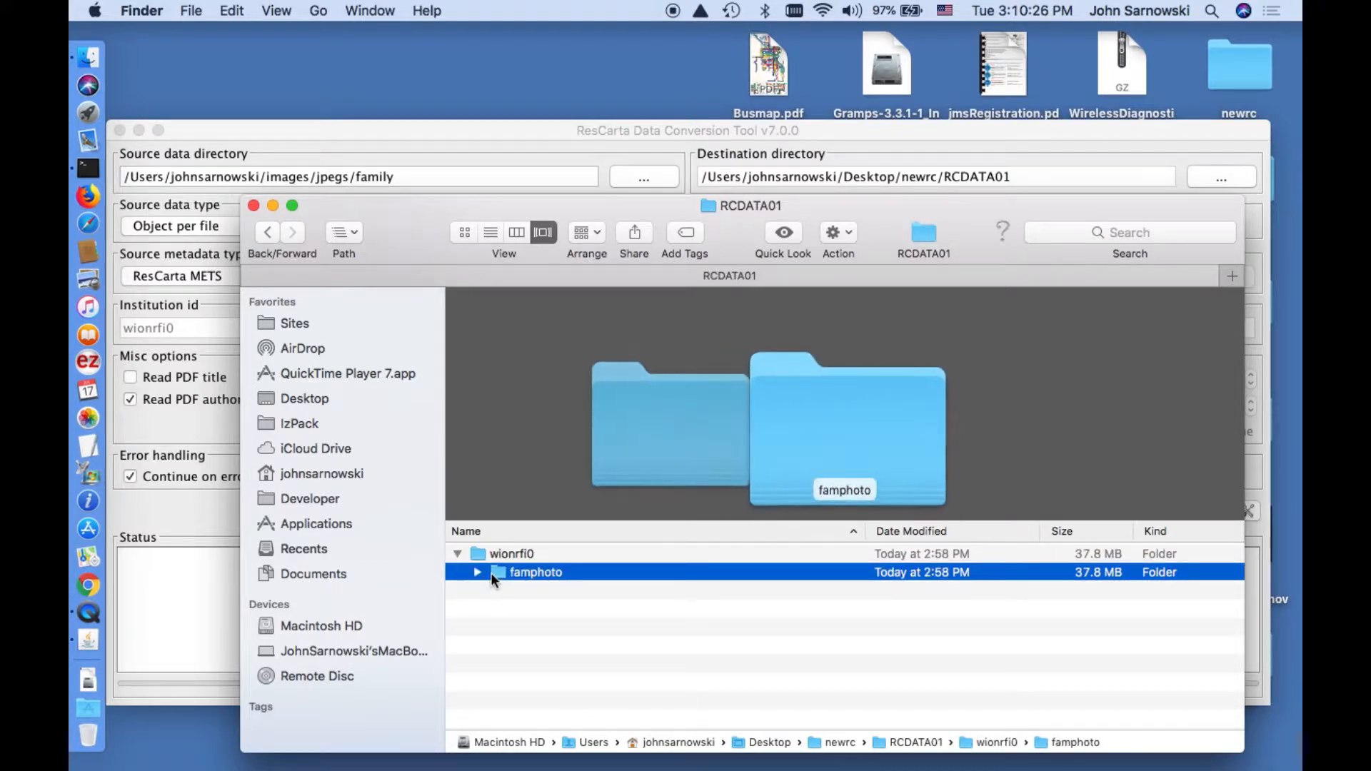
key("super+BackSpace")
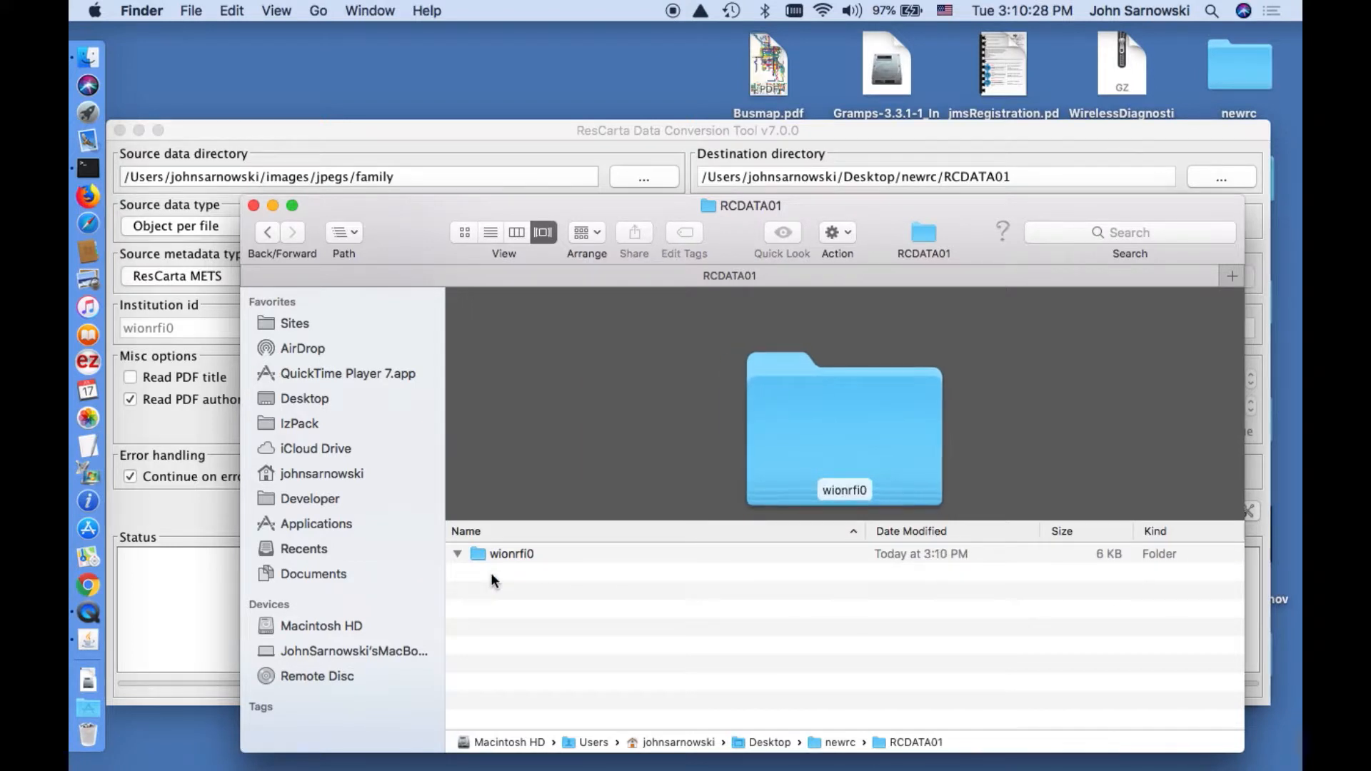
left_click(486, 553)
key("super+BackSpace")
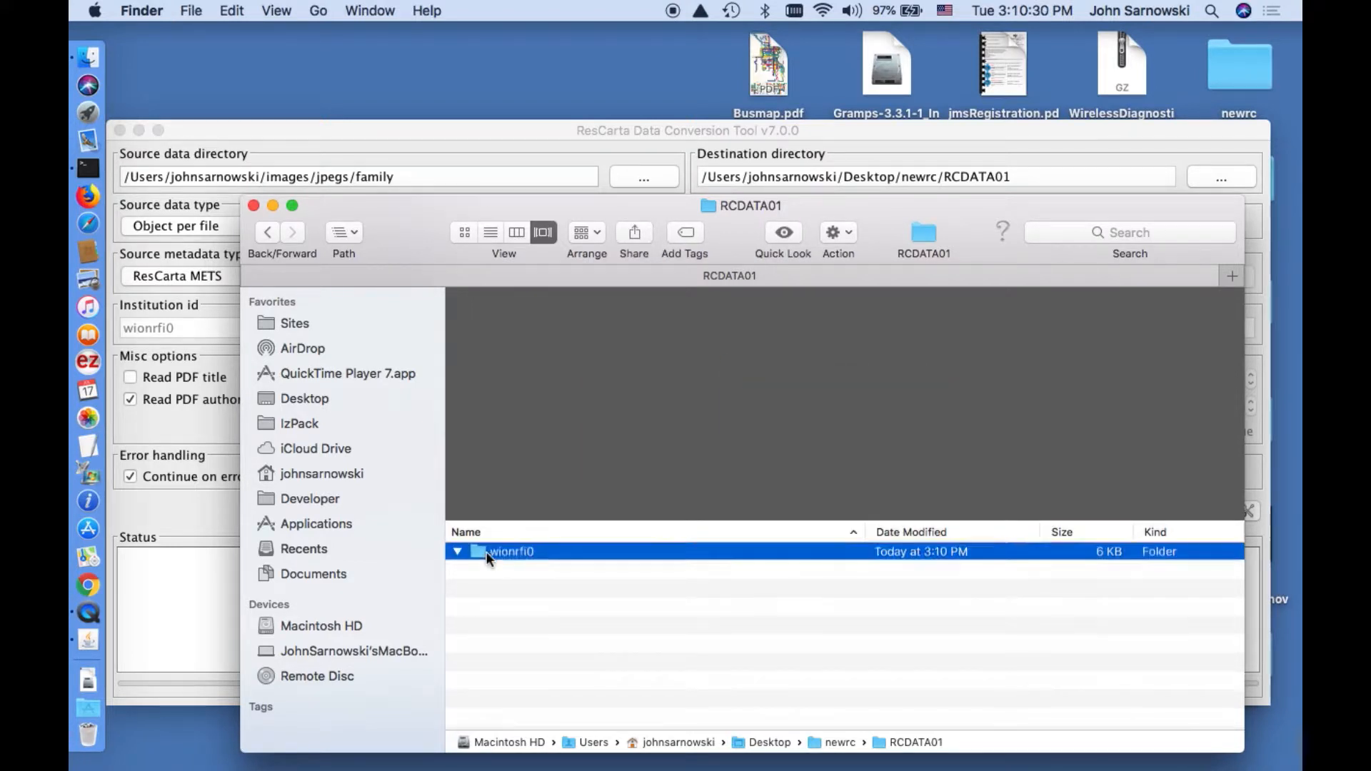
left_click(457, 130)
Run the conversion and watch RCDATA01/wionrfi0/famphoto fill with folders 00000001–00000004 until it reaches 100%.
left_click(671, 510)
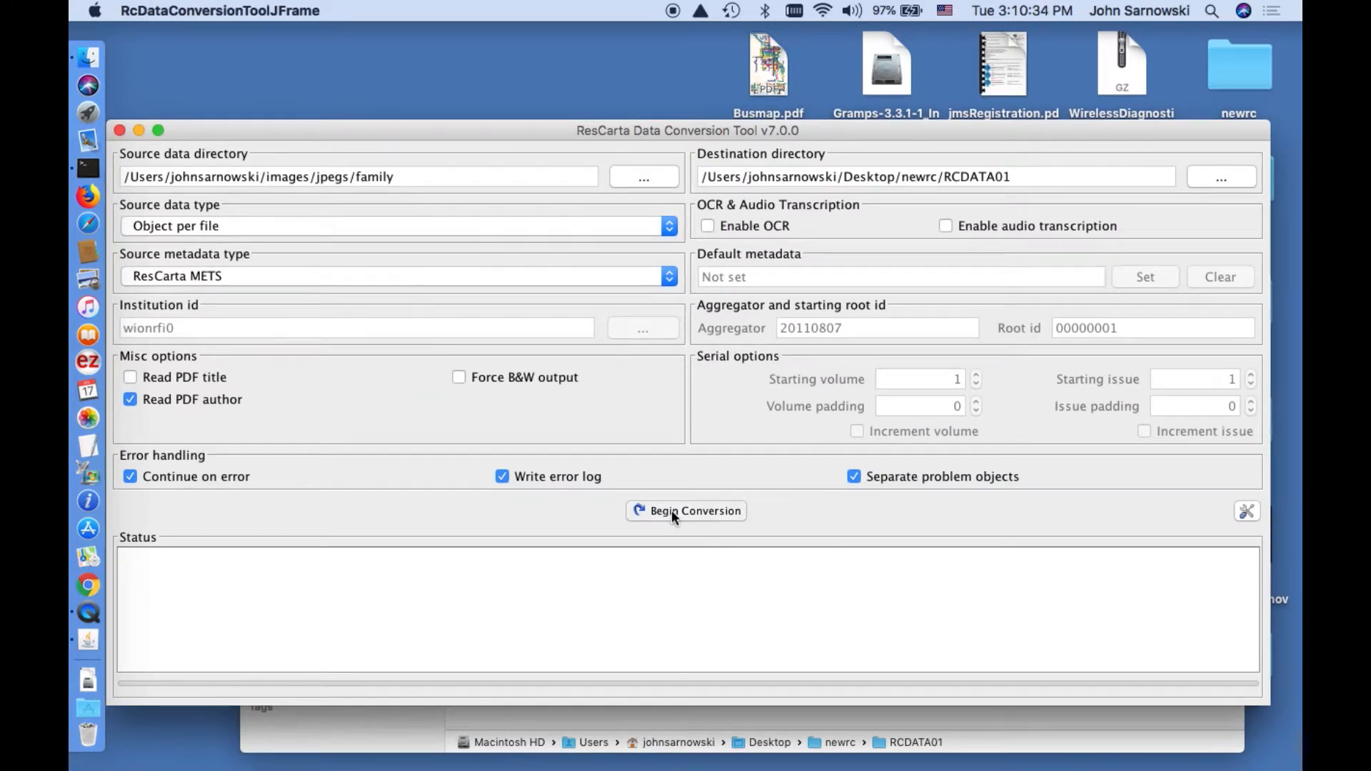
left_click(395, 734)
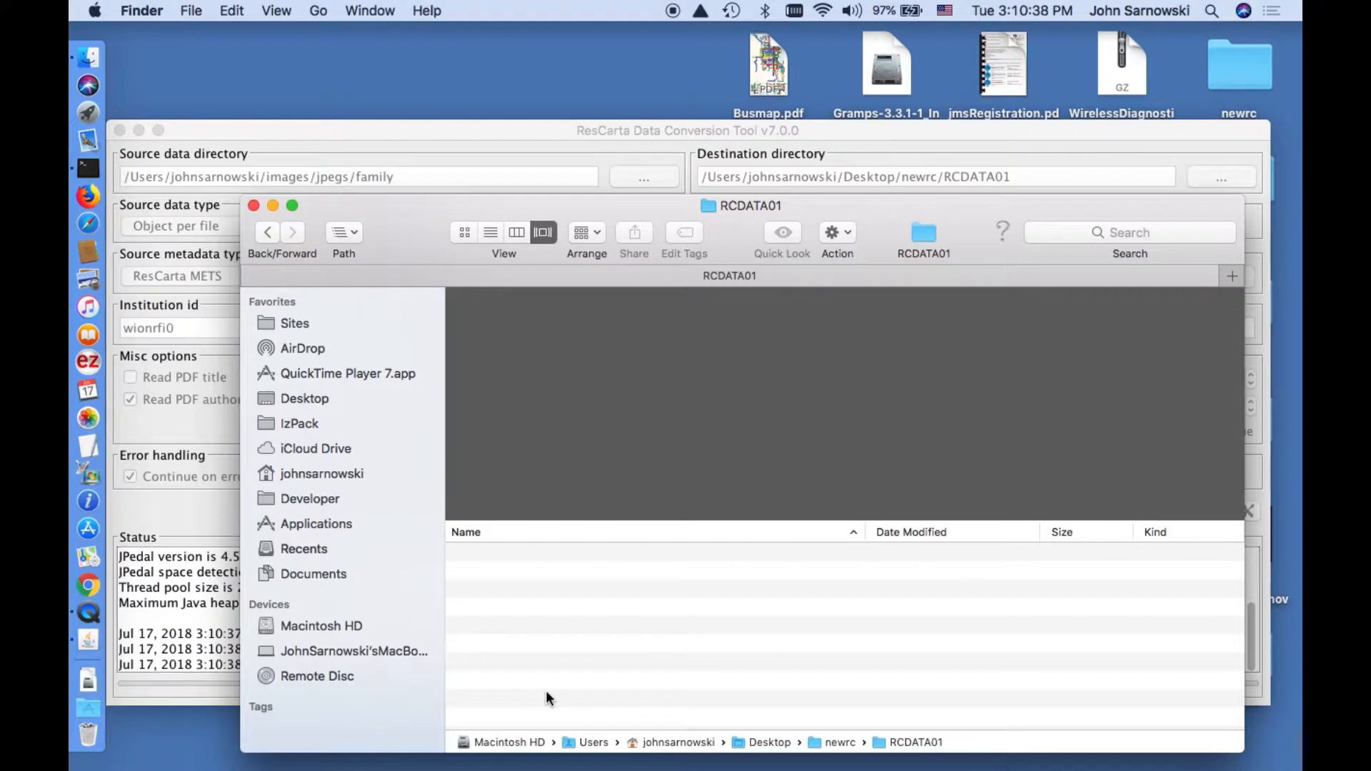
double_click(526, 555)
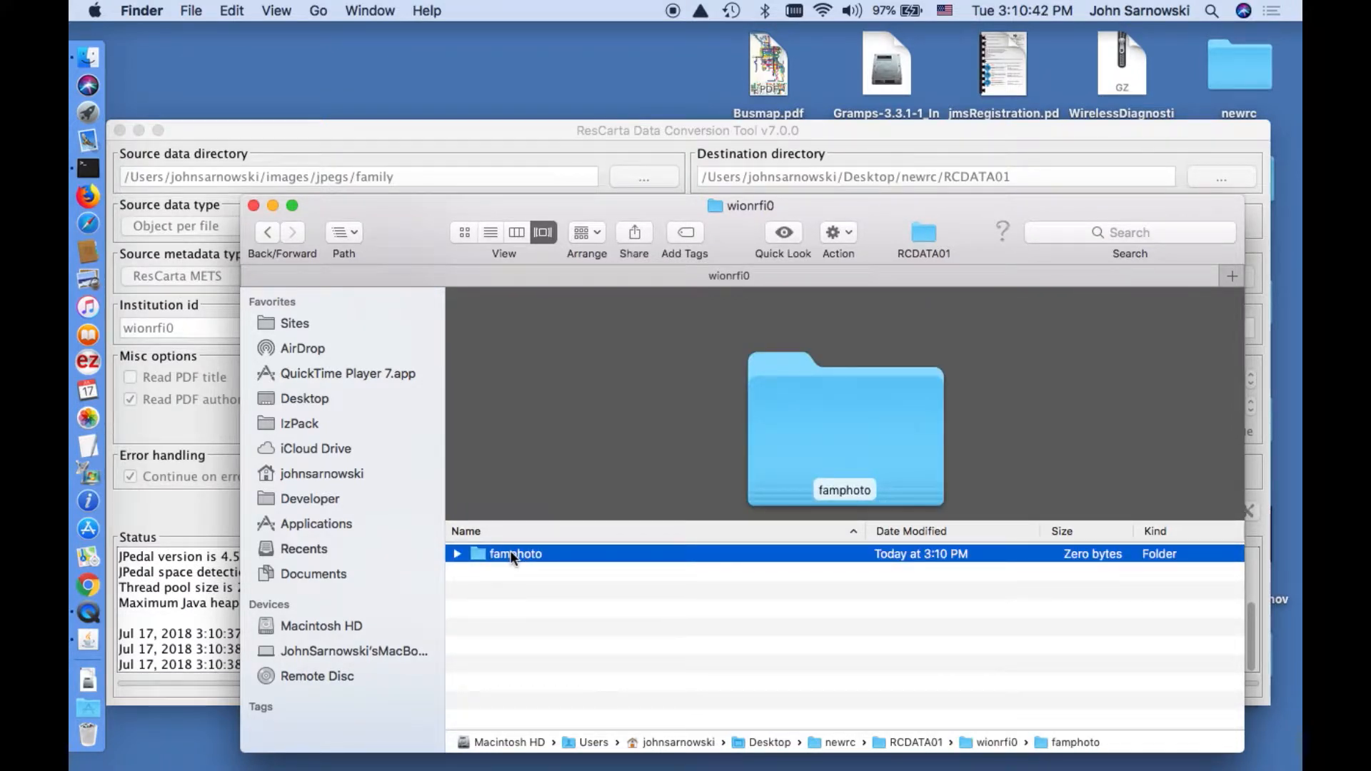
double_click(511, 555)
left_click(457, 554)
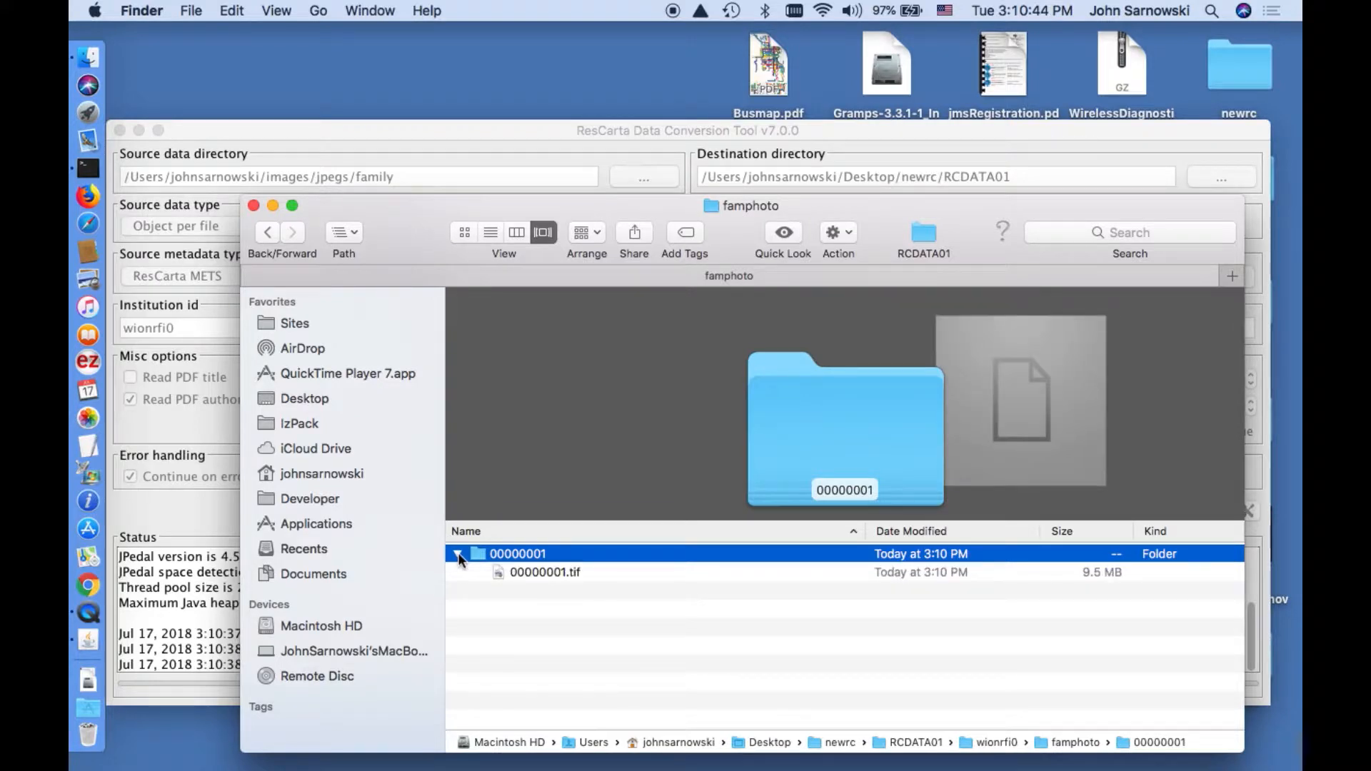
left_click(160, 697)
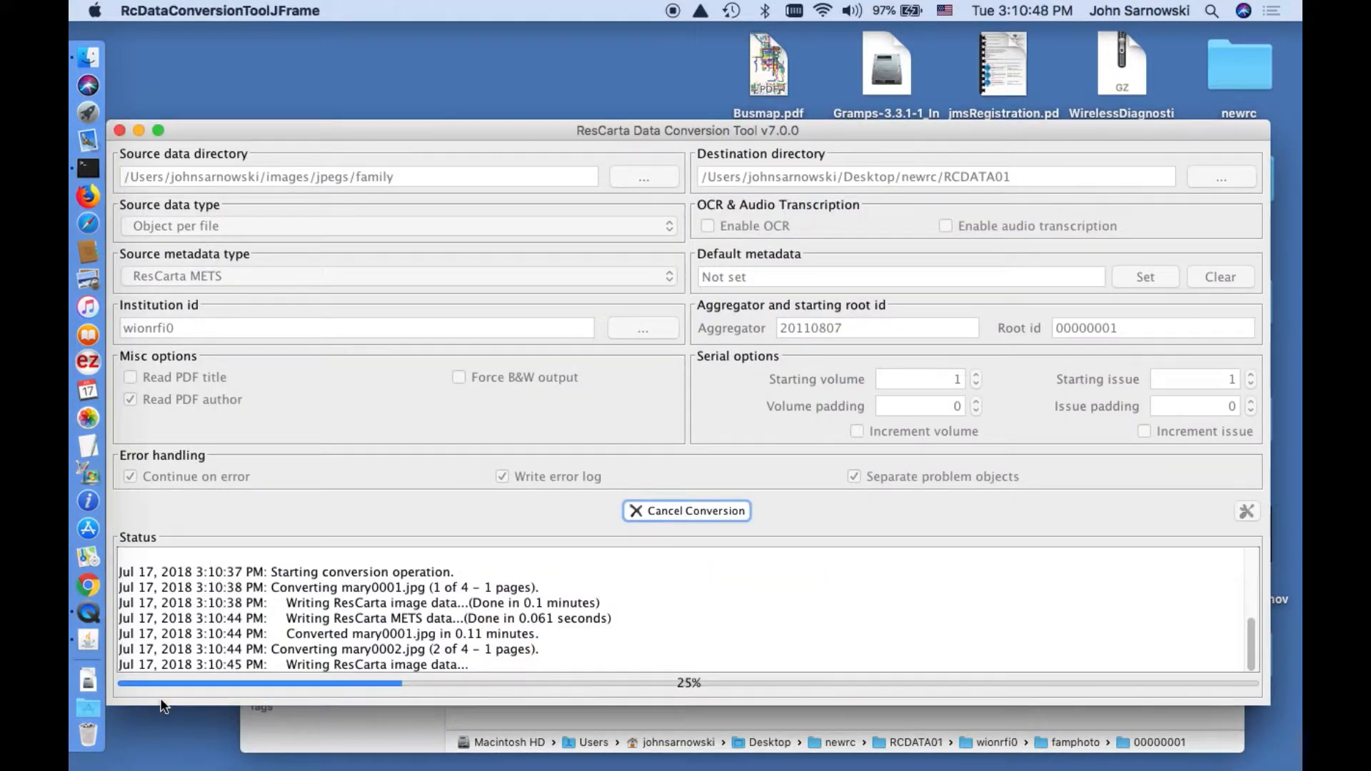
left_click(281, 737)
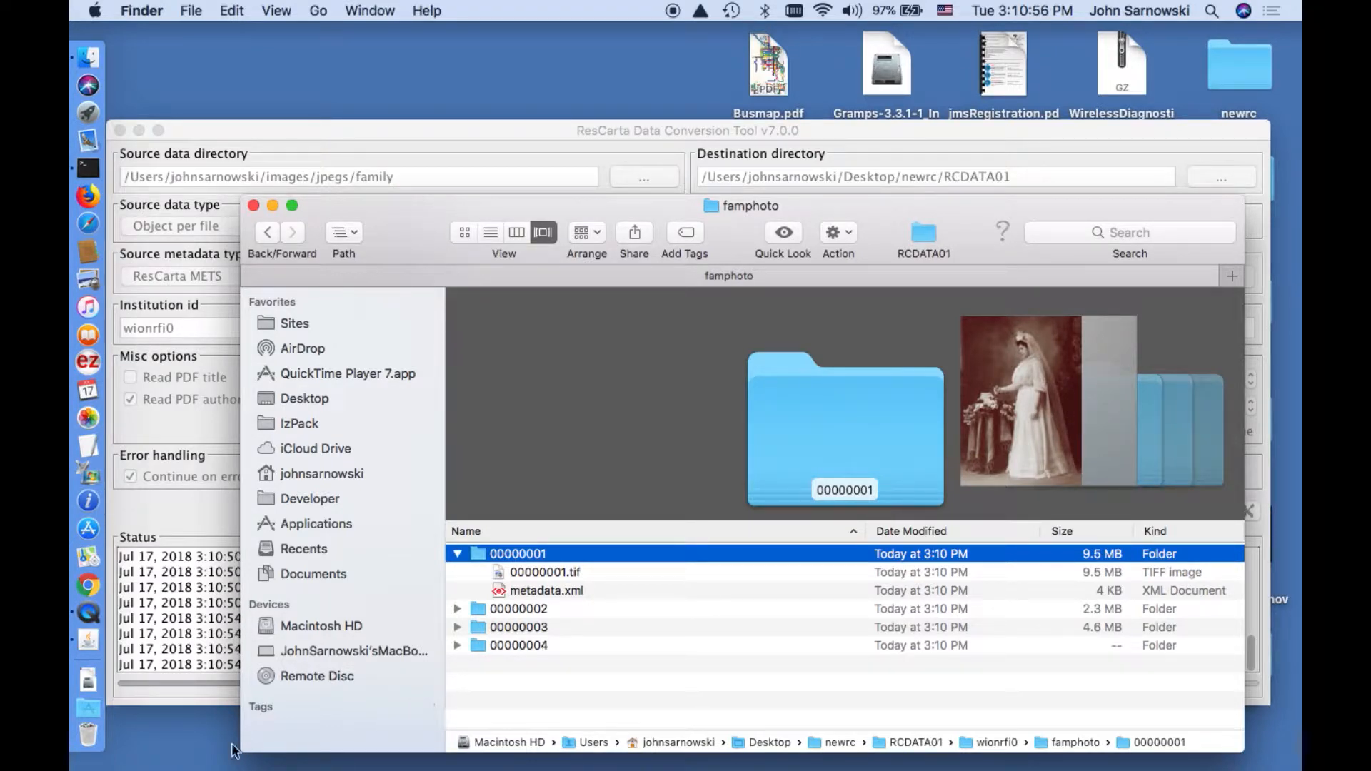
left_click(279, 126)
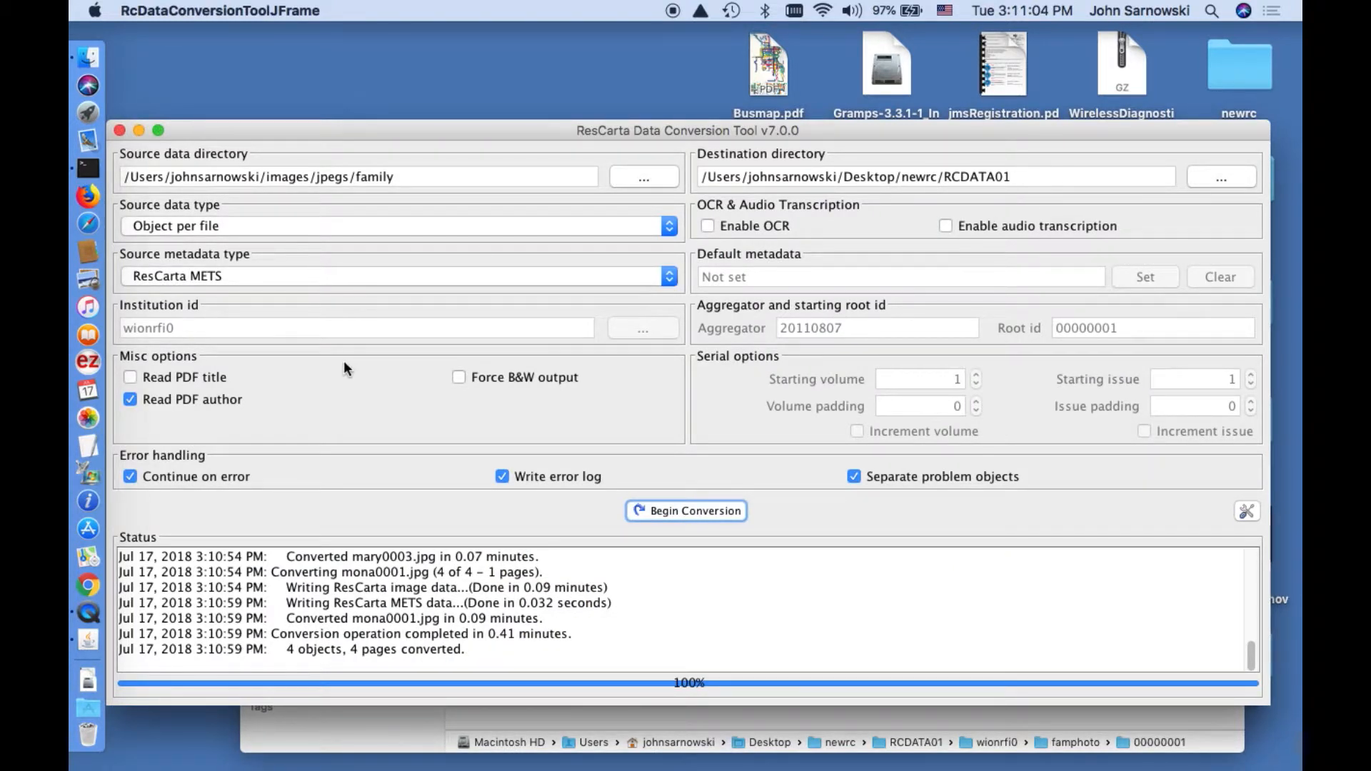
Close the conversion tool and launch 5 - ResCarta Collections Manager from Applications.
left_click(119, 131)
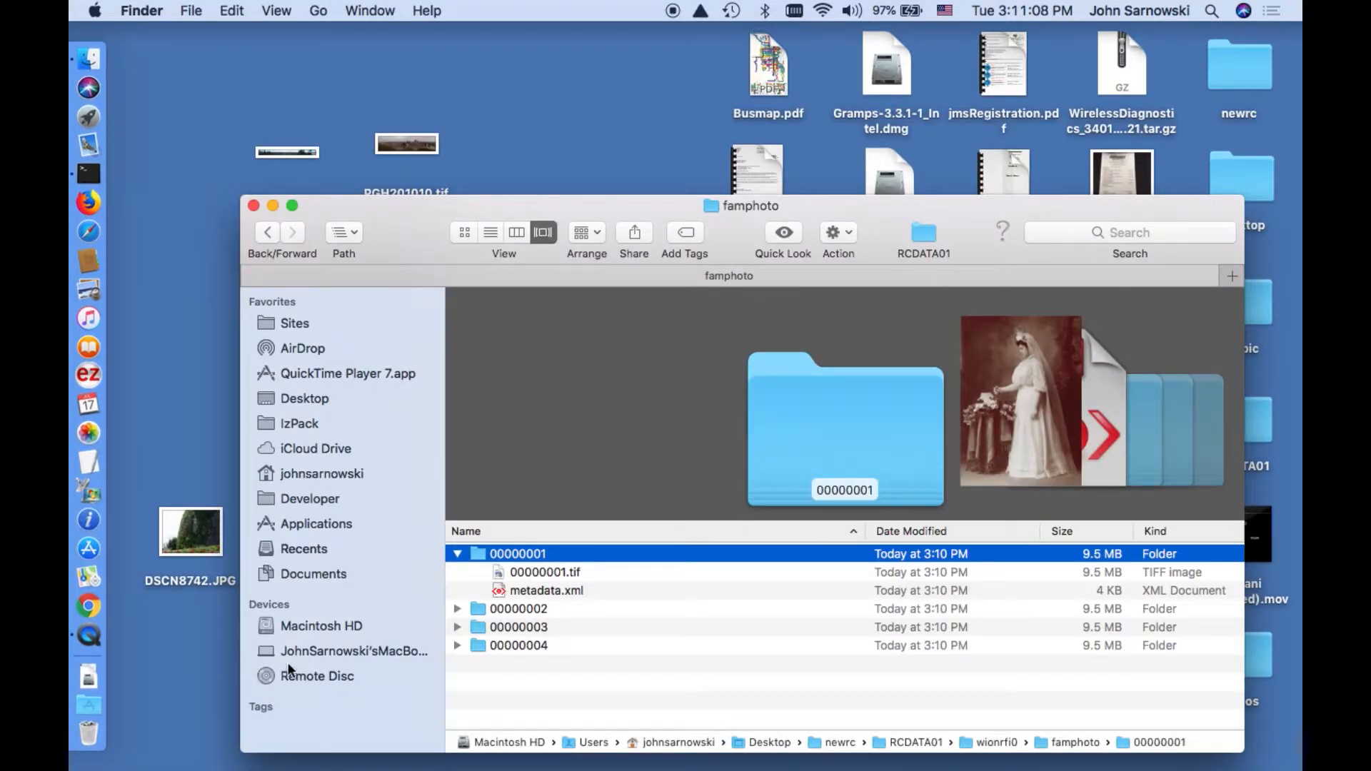
left_click(340, 528)
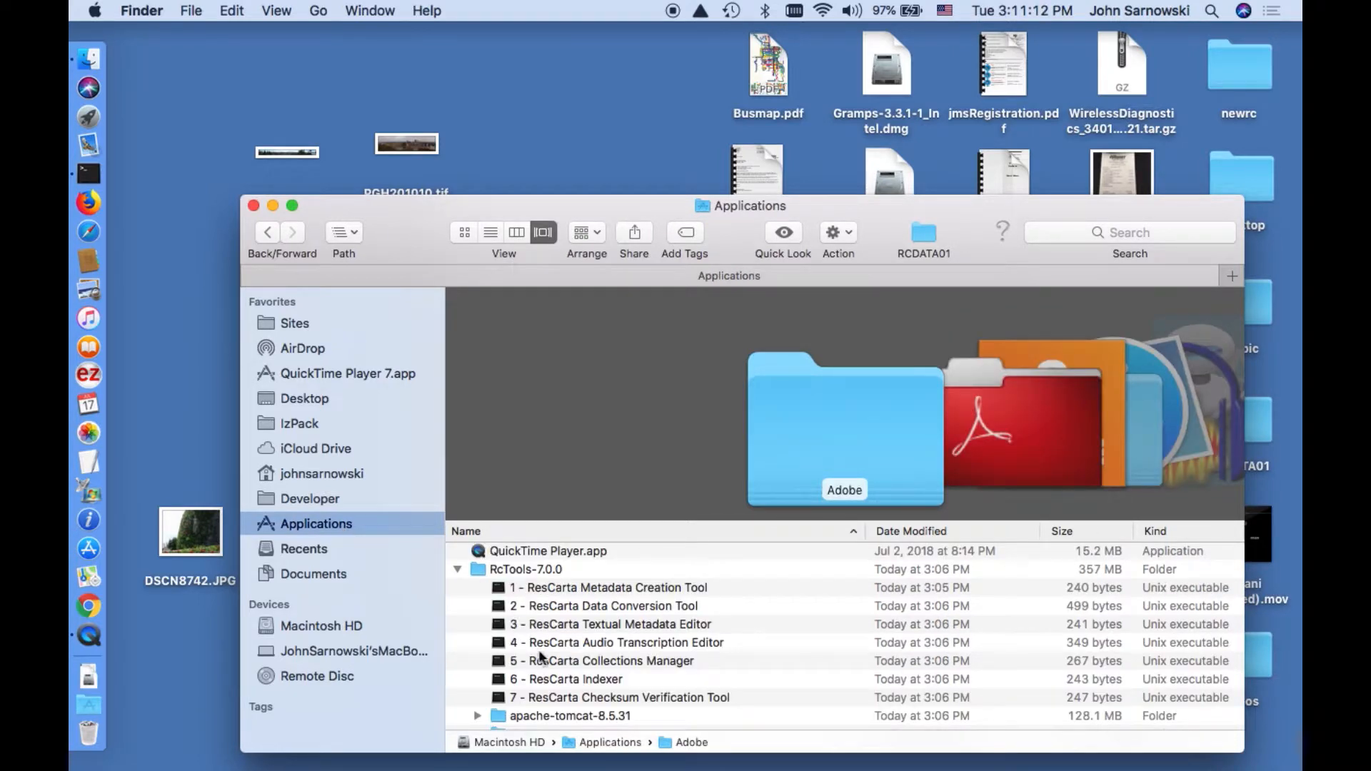
left_click(551, 661)
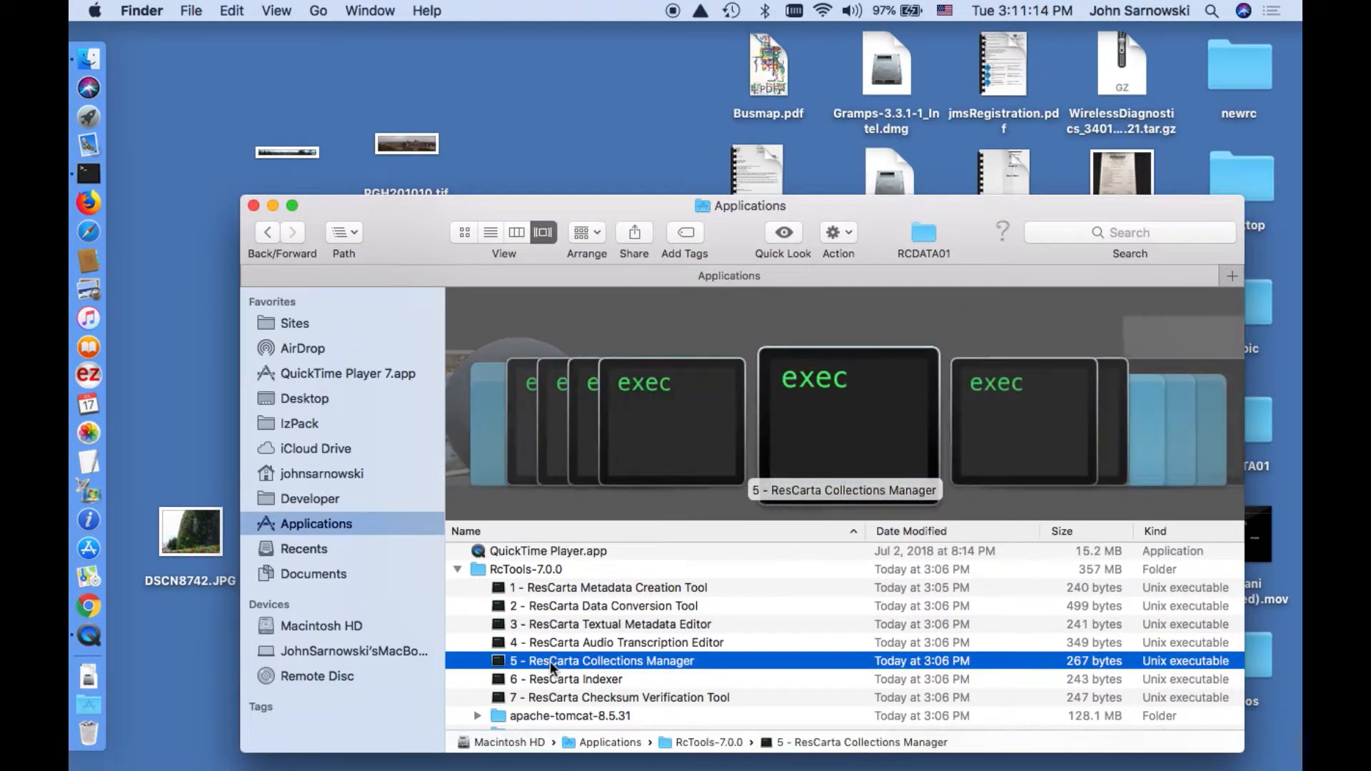
double_click(550, 661)
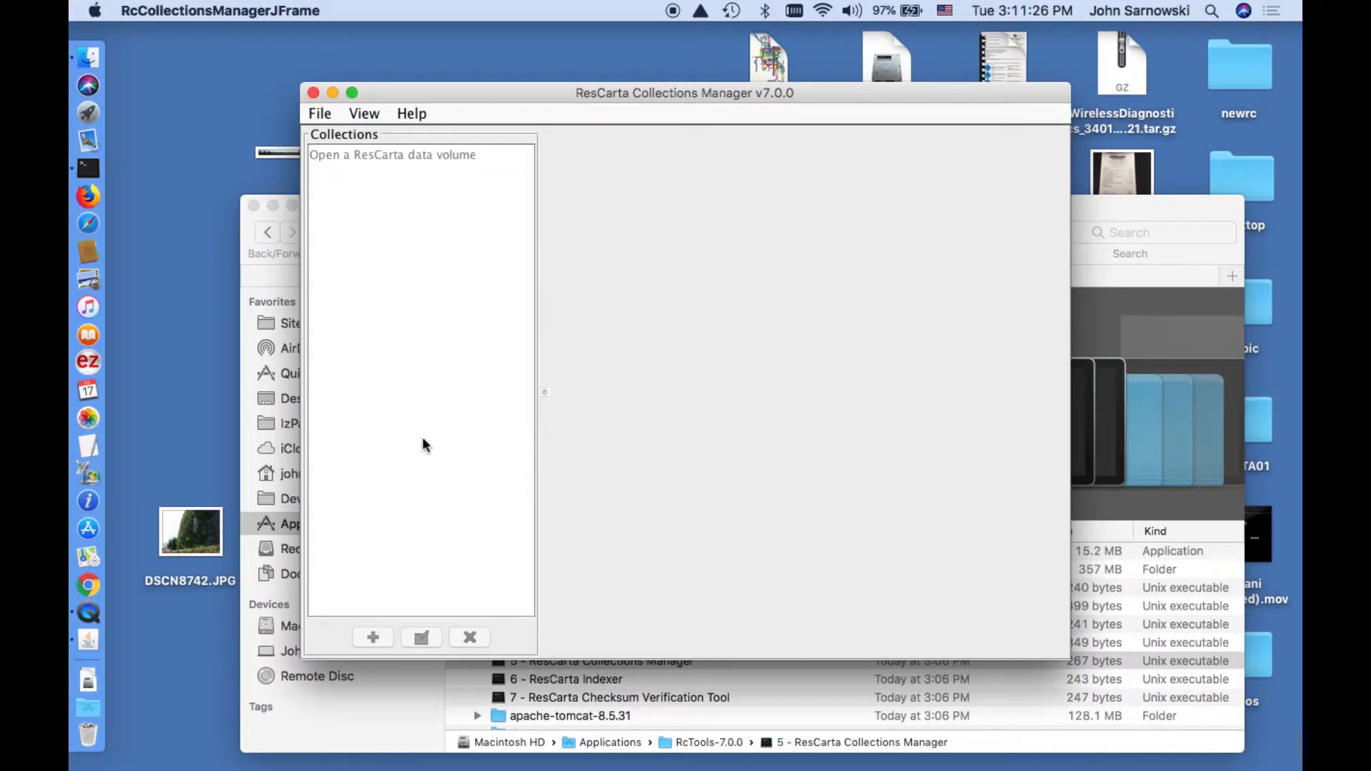
Open RCDATA01 from Desktop/newrc as the ResCarta data volume via File > Open ResCarta Data Volume.
left_click(323, 115)
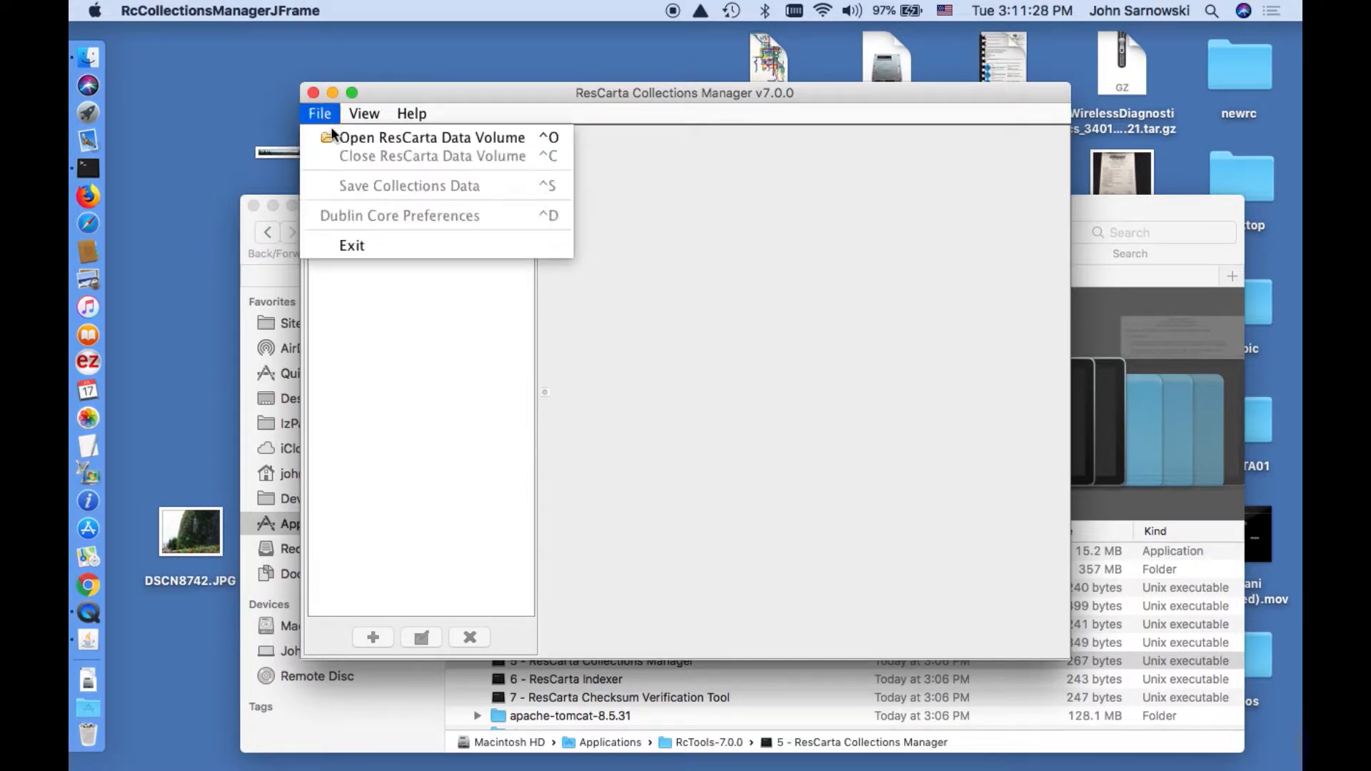
left_click(341, 137)
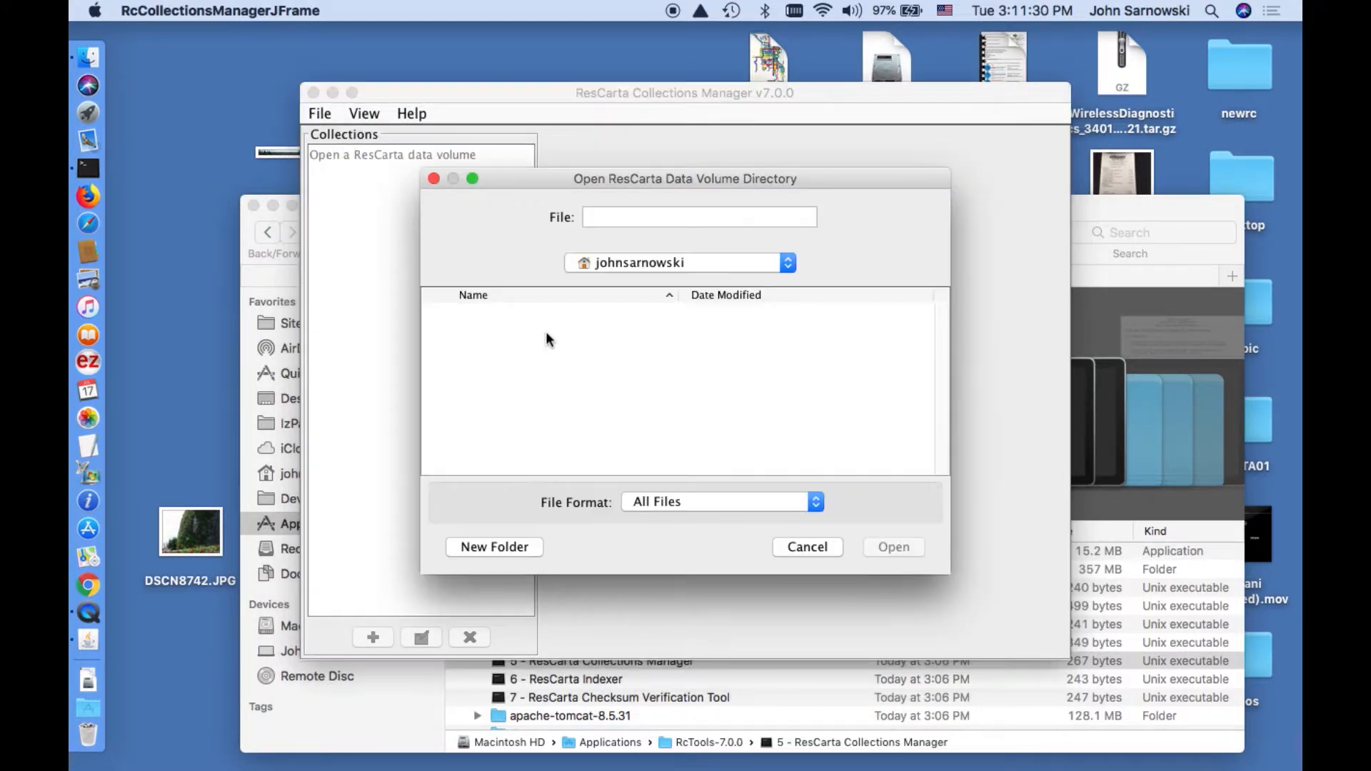
left_click(626, 264)
scroll(625, 318, "down", 5)
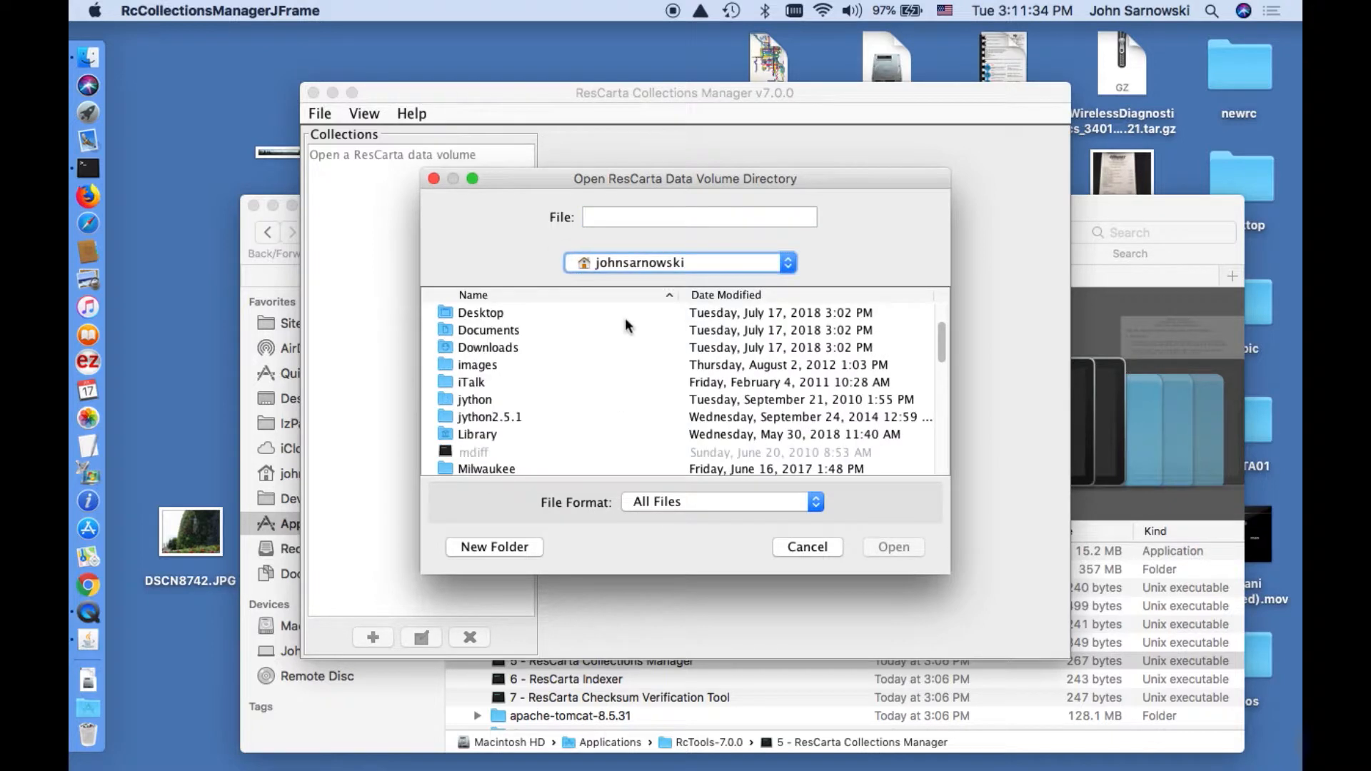
scroll(557, 401, "down", 2)
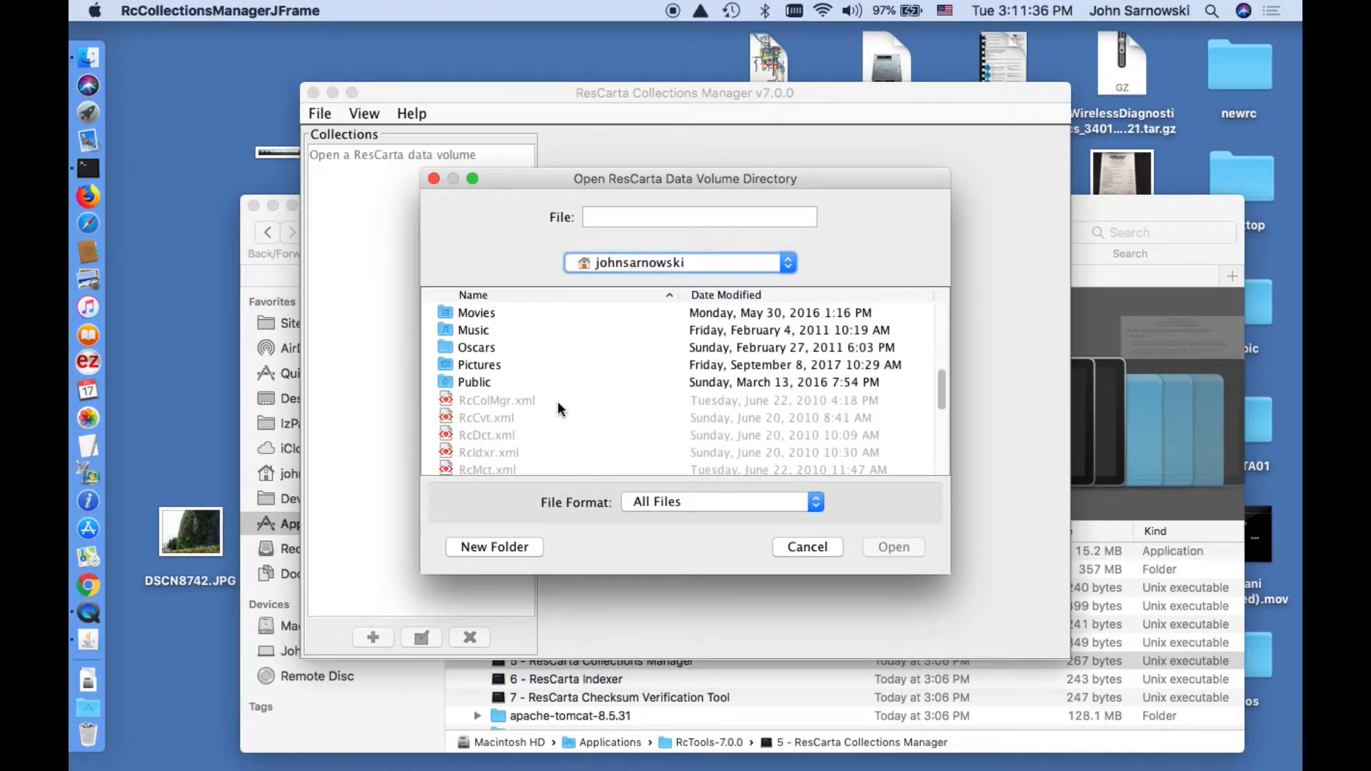
scroll(557, 401, "up", 5)
double_click(496, 400)
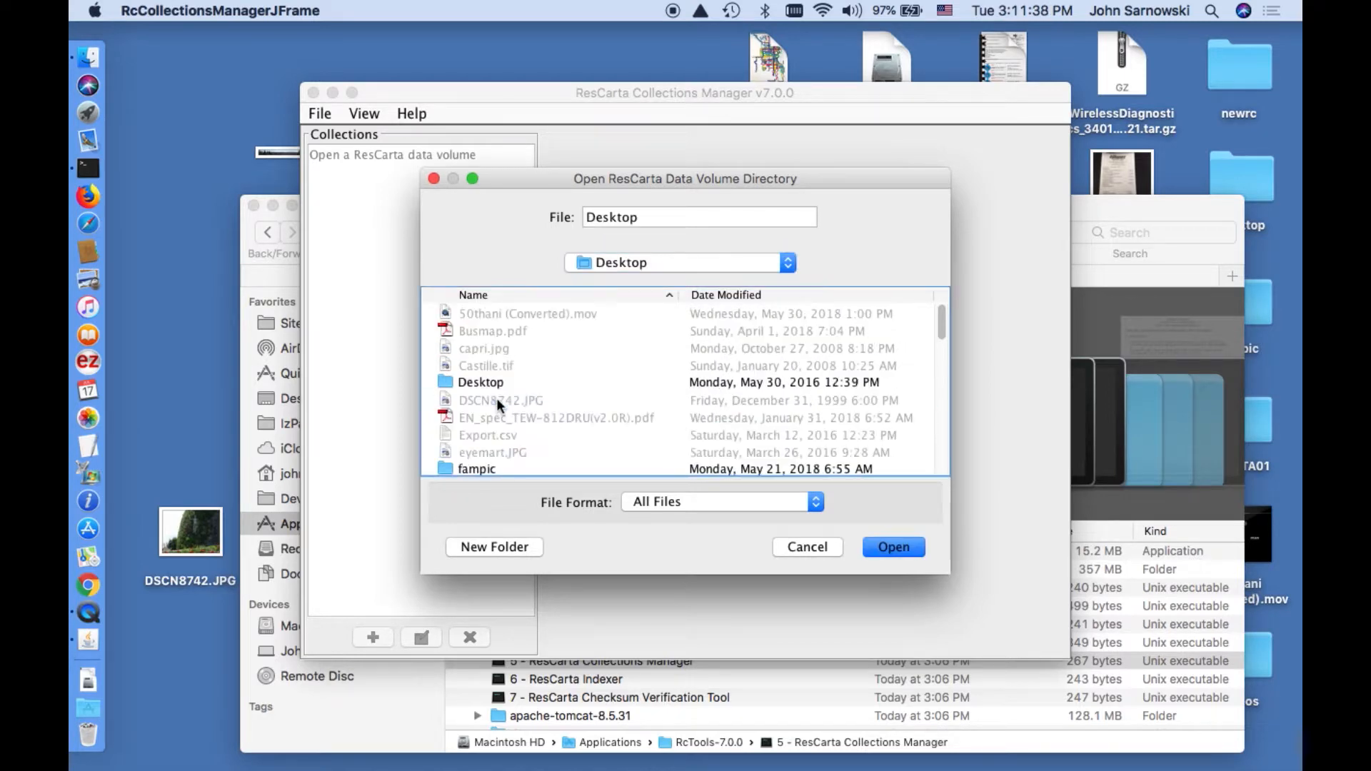
scroll(496, 397, "down", 5)
scroll(495, 398, "up", 3)
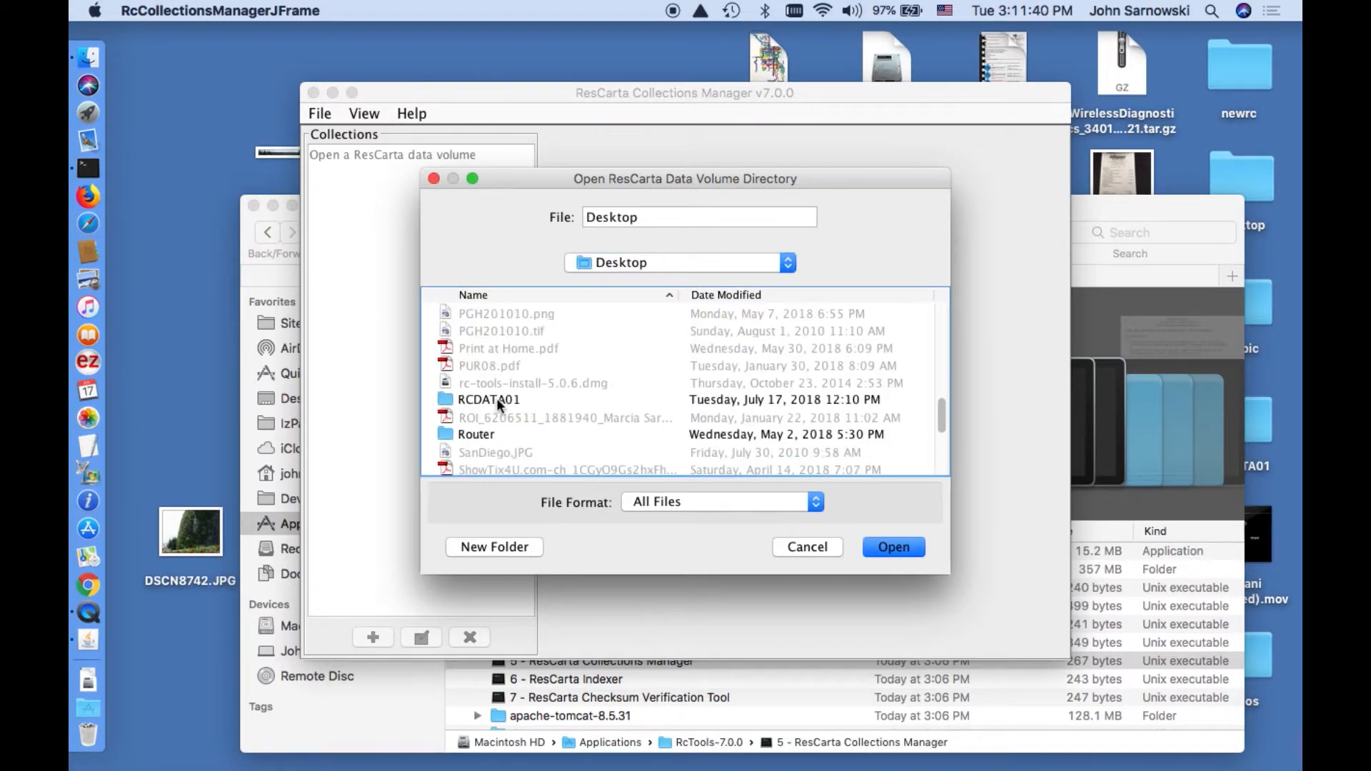
double_click(486, 453)
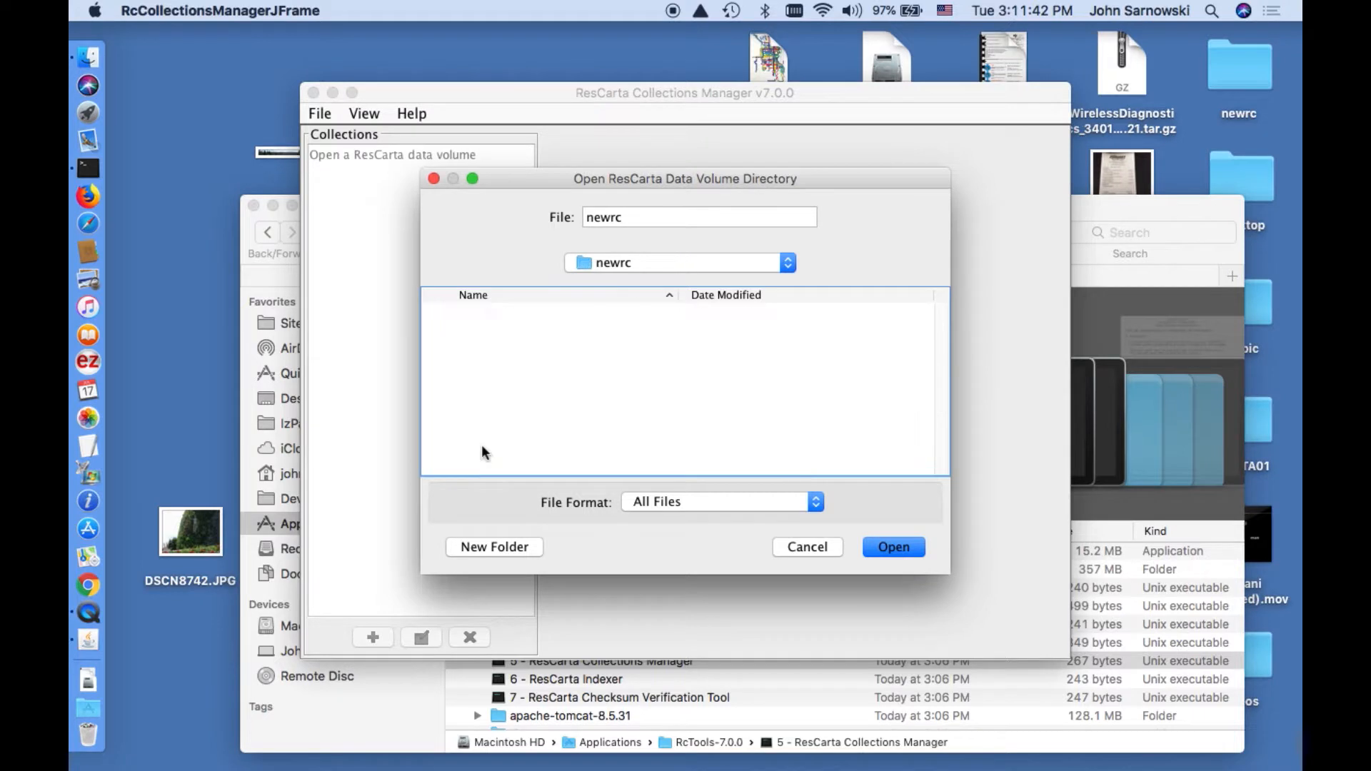
left_click(507, 315)
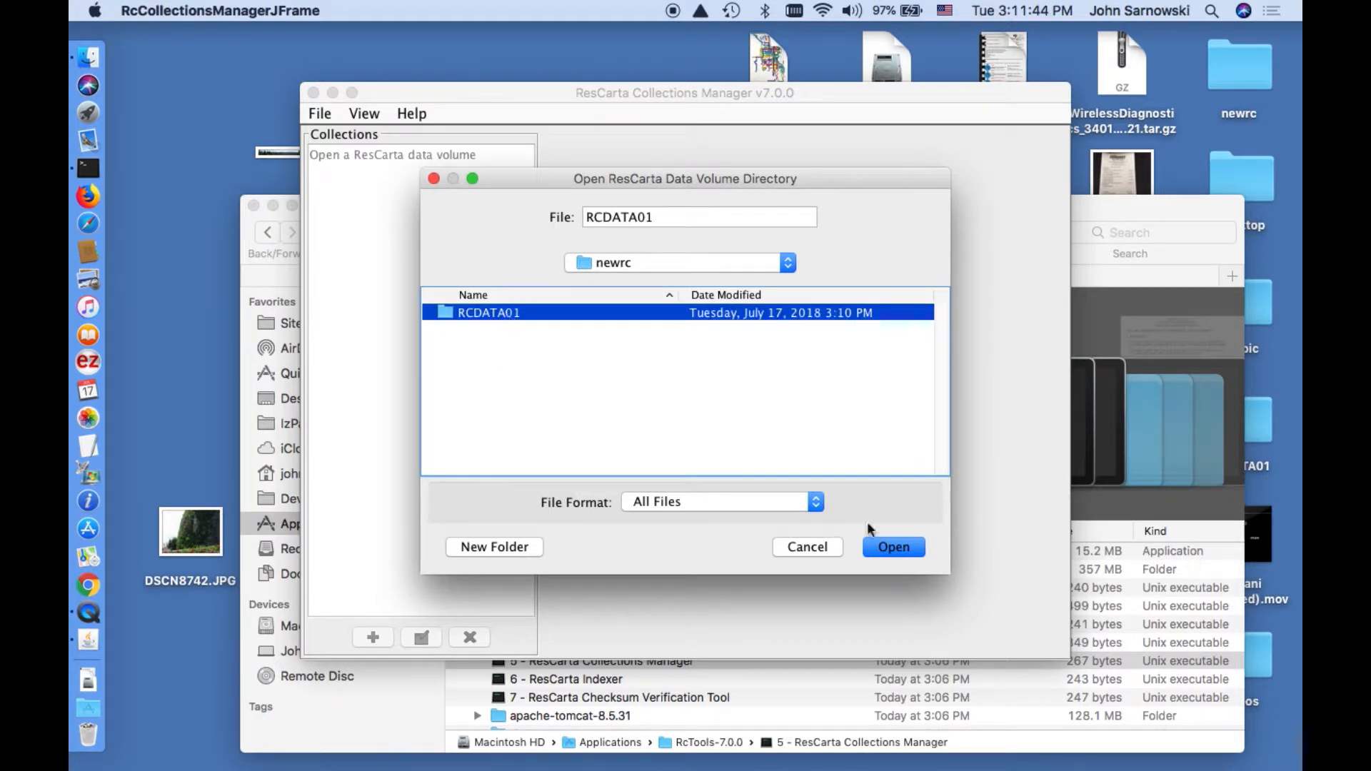
left_click(894, 547)
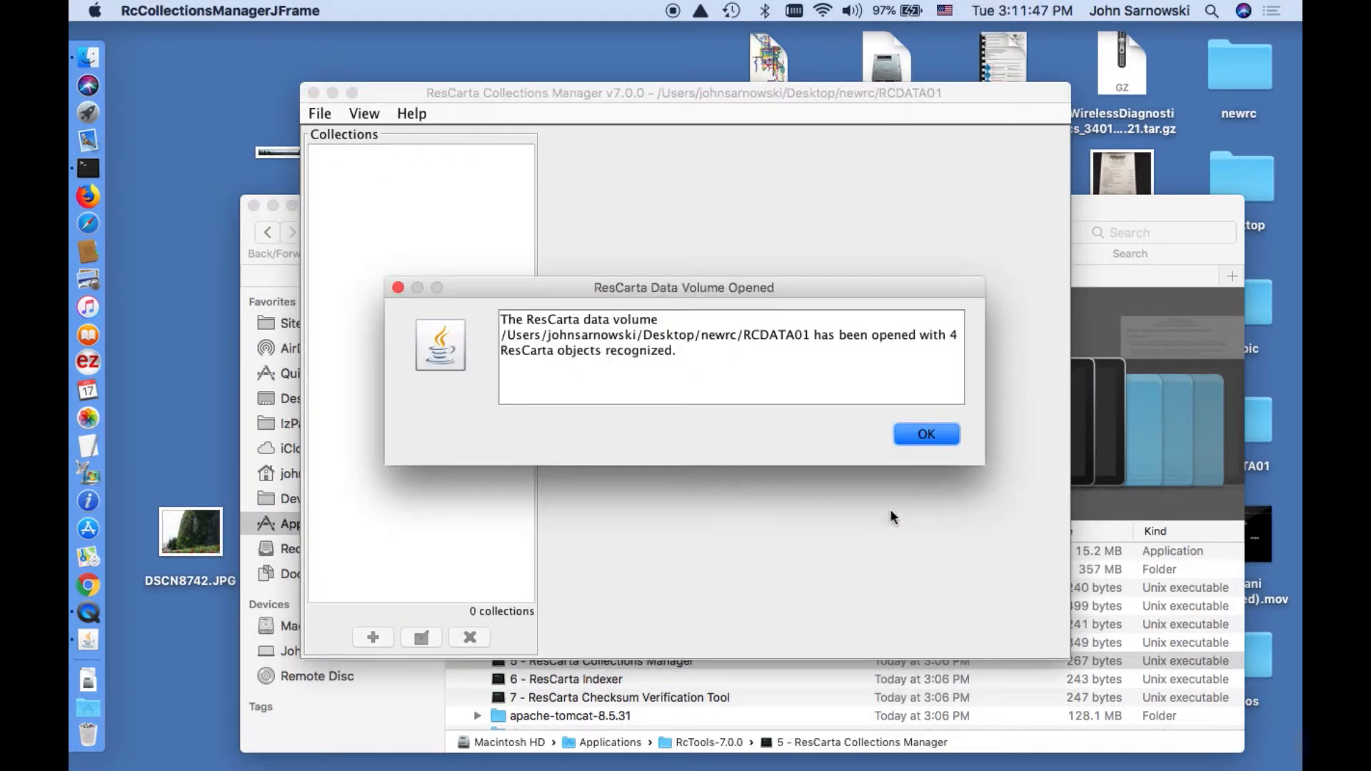
Create a new collection titled 'Family Photographs'.
left_click(925, 437)
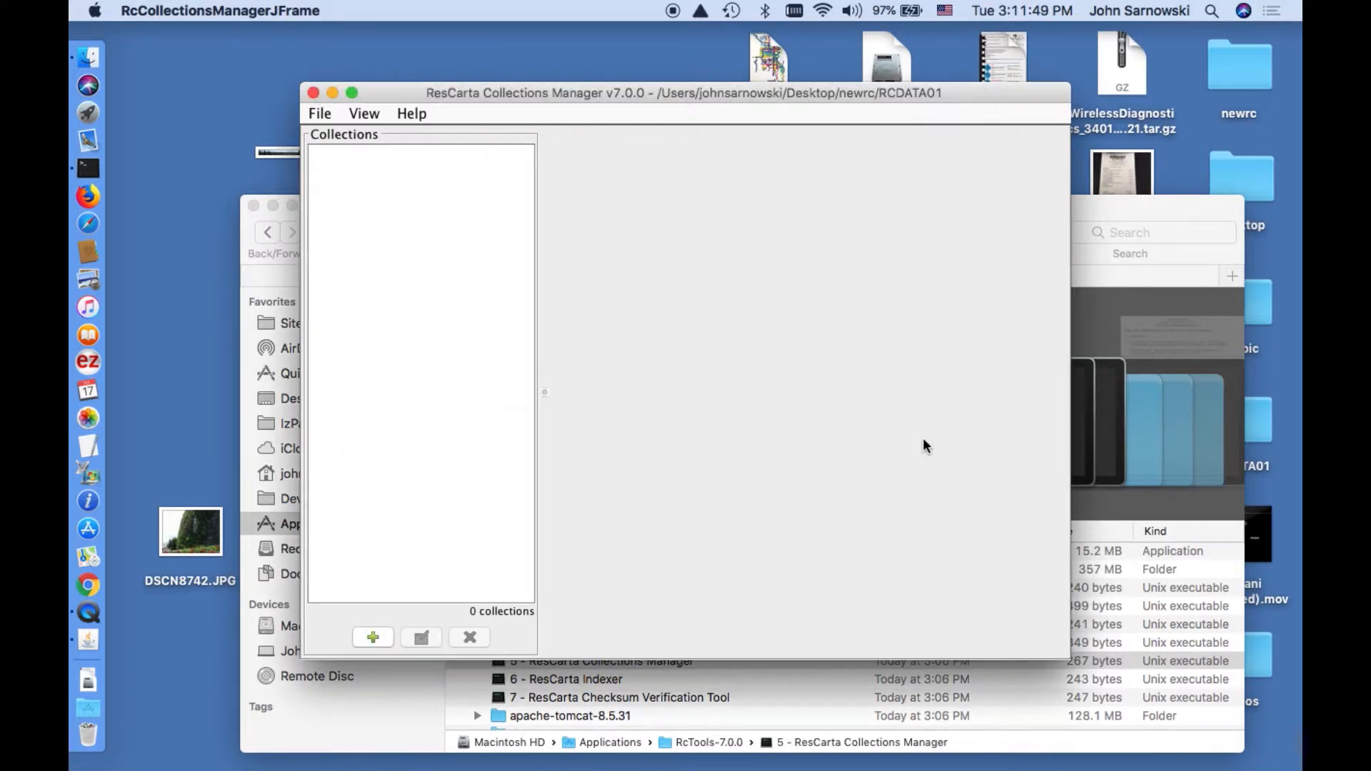
left_click(378, 638)
type("F")
type("mil")
key("BackSpace")
key("BackSpace")
key("BackSpace")
type("amily Photographs")
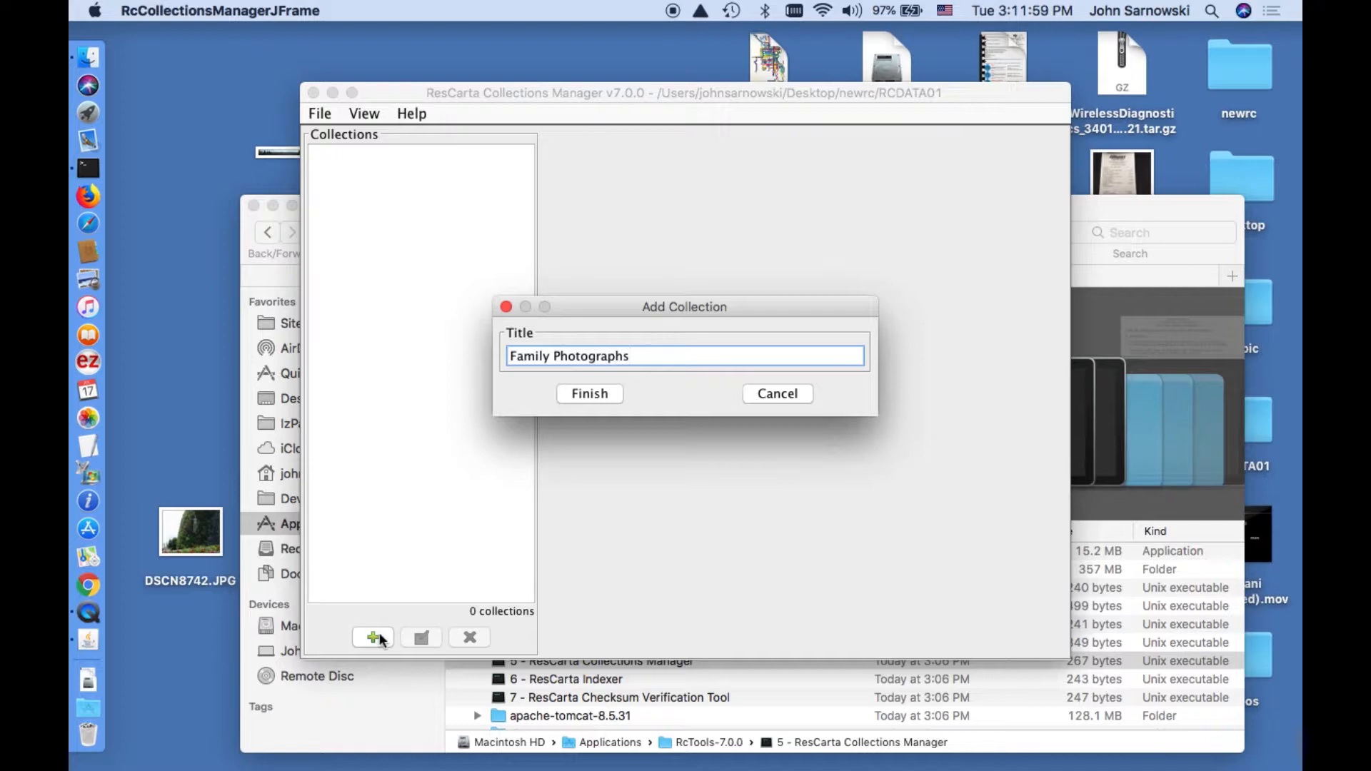
left_click(584, 391)
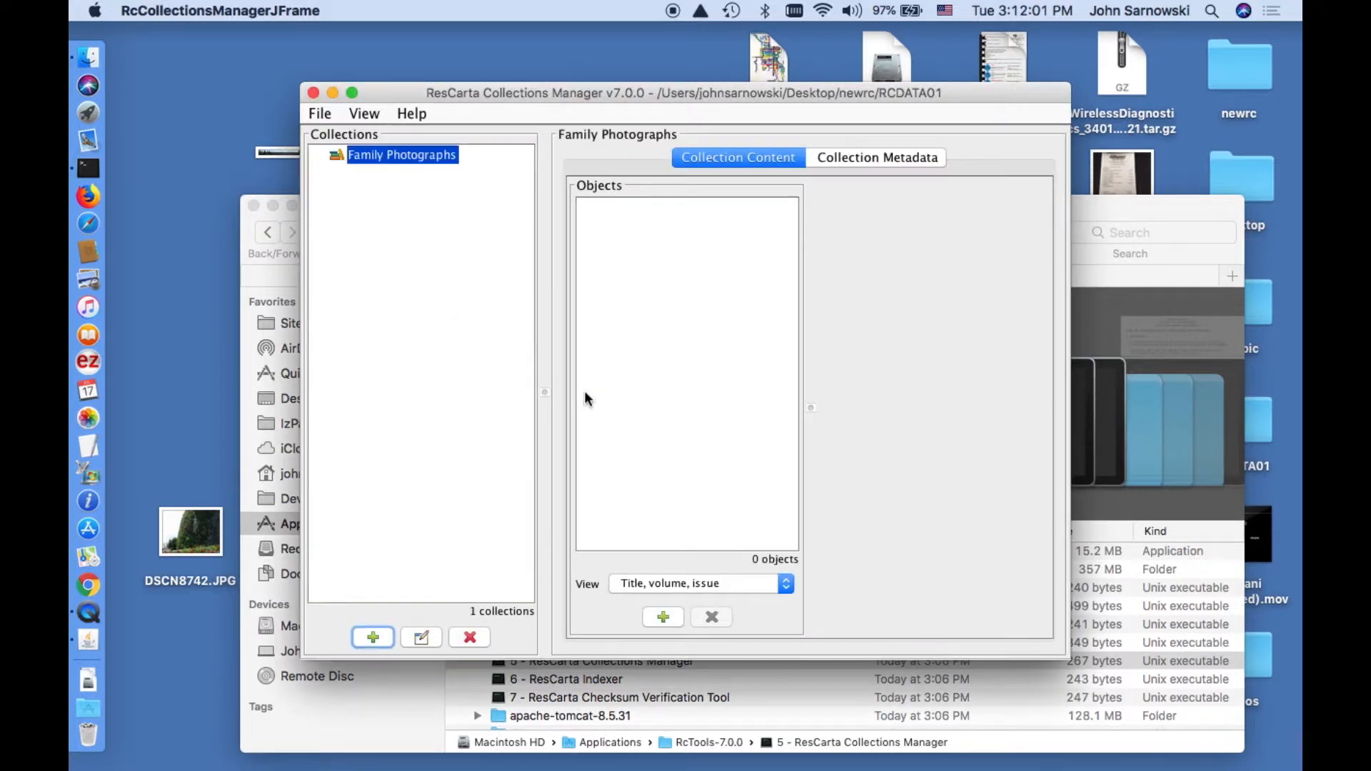
Add all four photo objects to the Family Photographs collection.
left_click(664, 617)
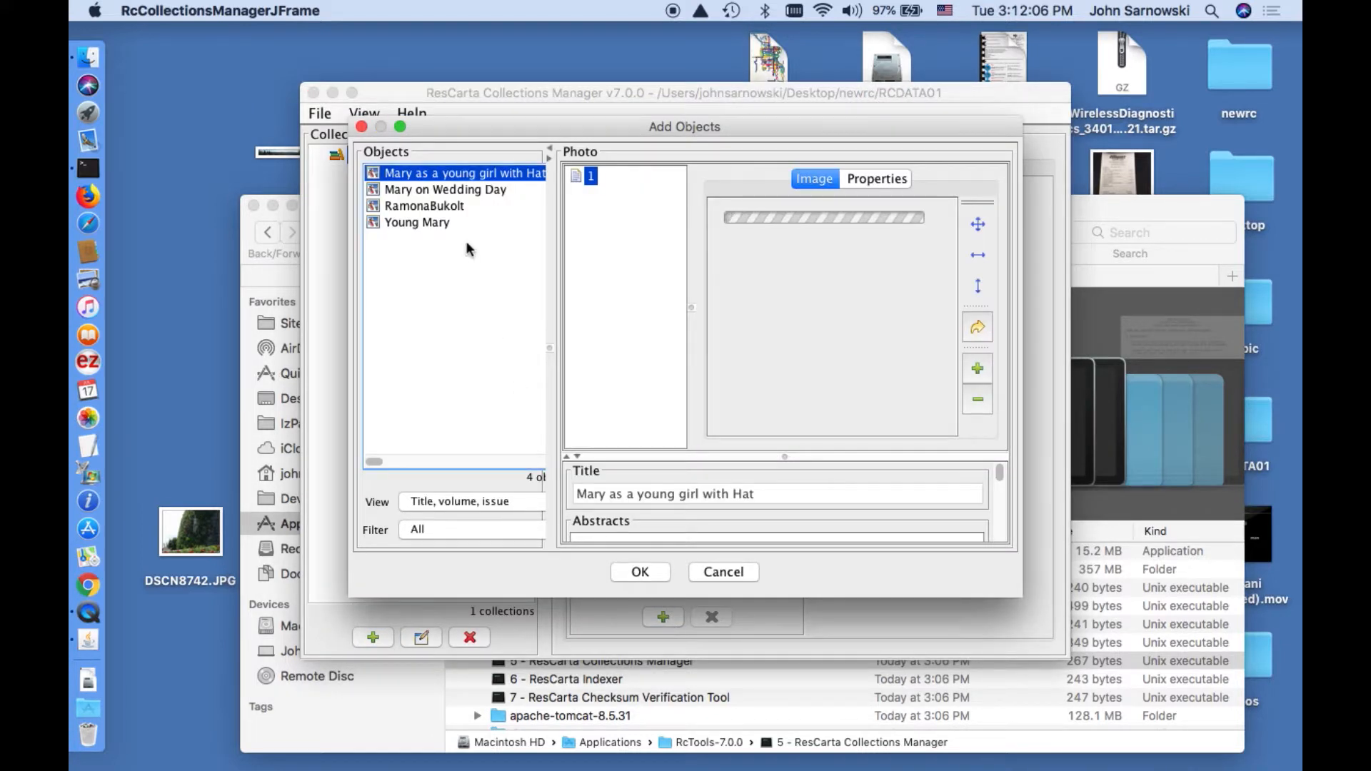
left_click(433, 222, "shift")
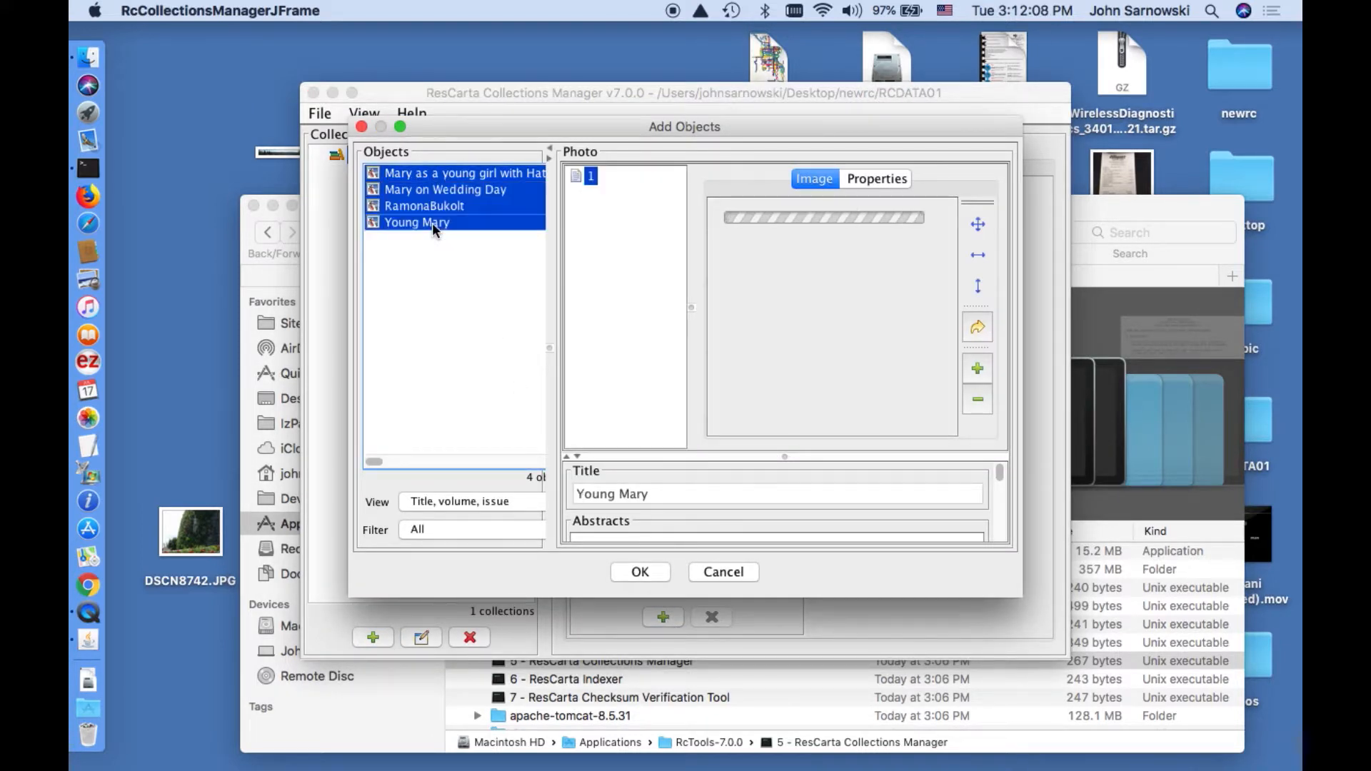
left_click(640, 572)
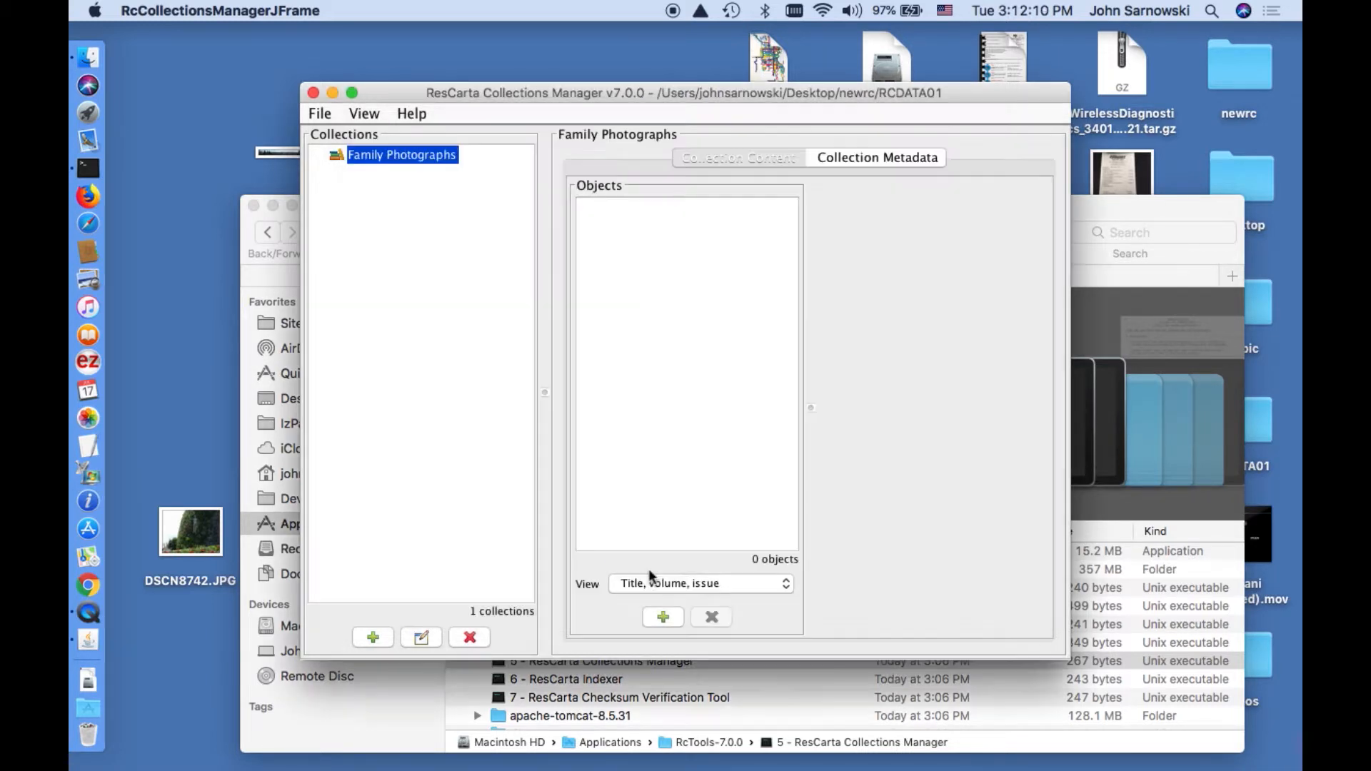
Save the collections data, quit Collections Manager, and launch 6 - ResCarta Indexer.
left_click(314, 117)
left_click(346, 188)
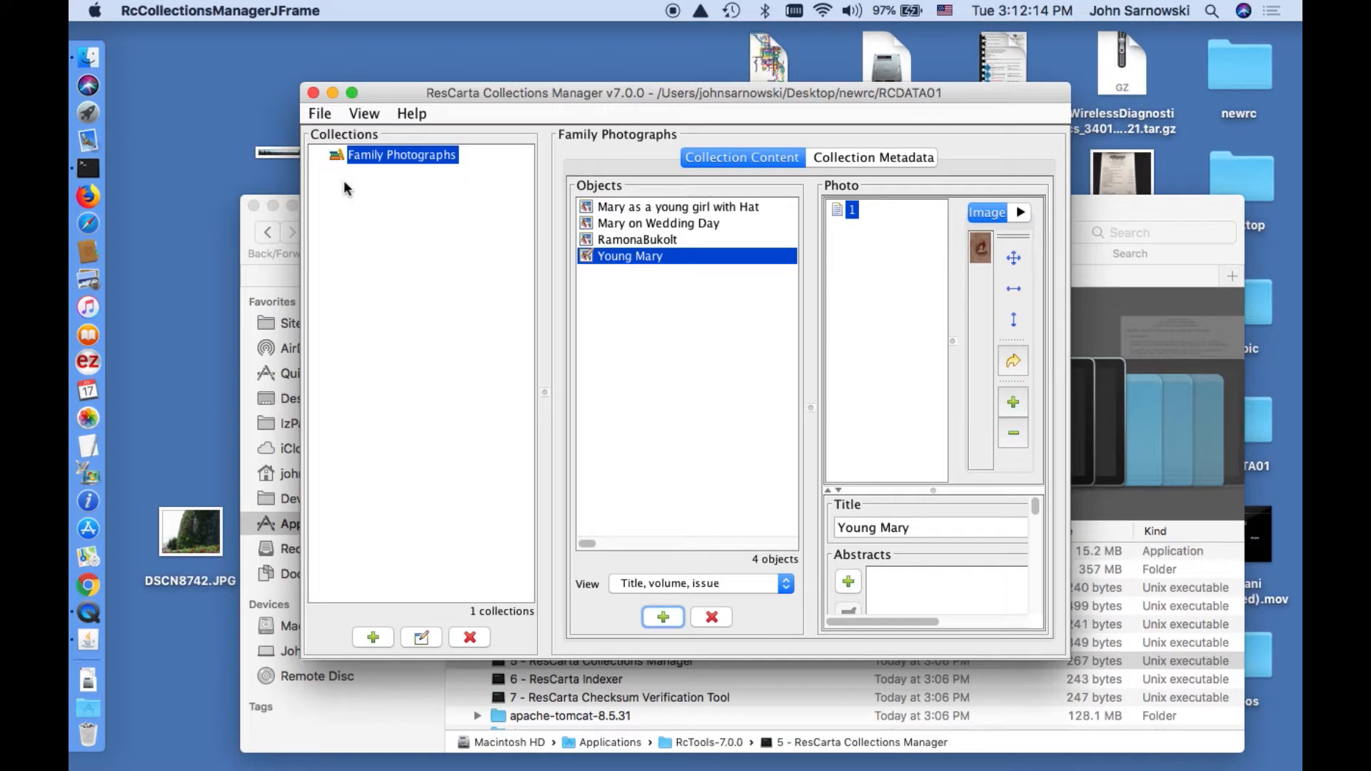
left_click(325, 116)
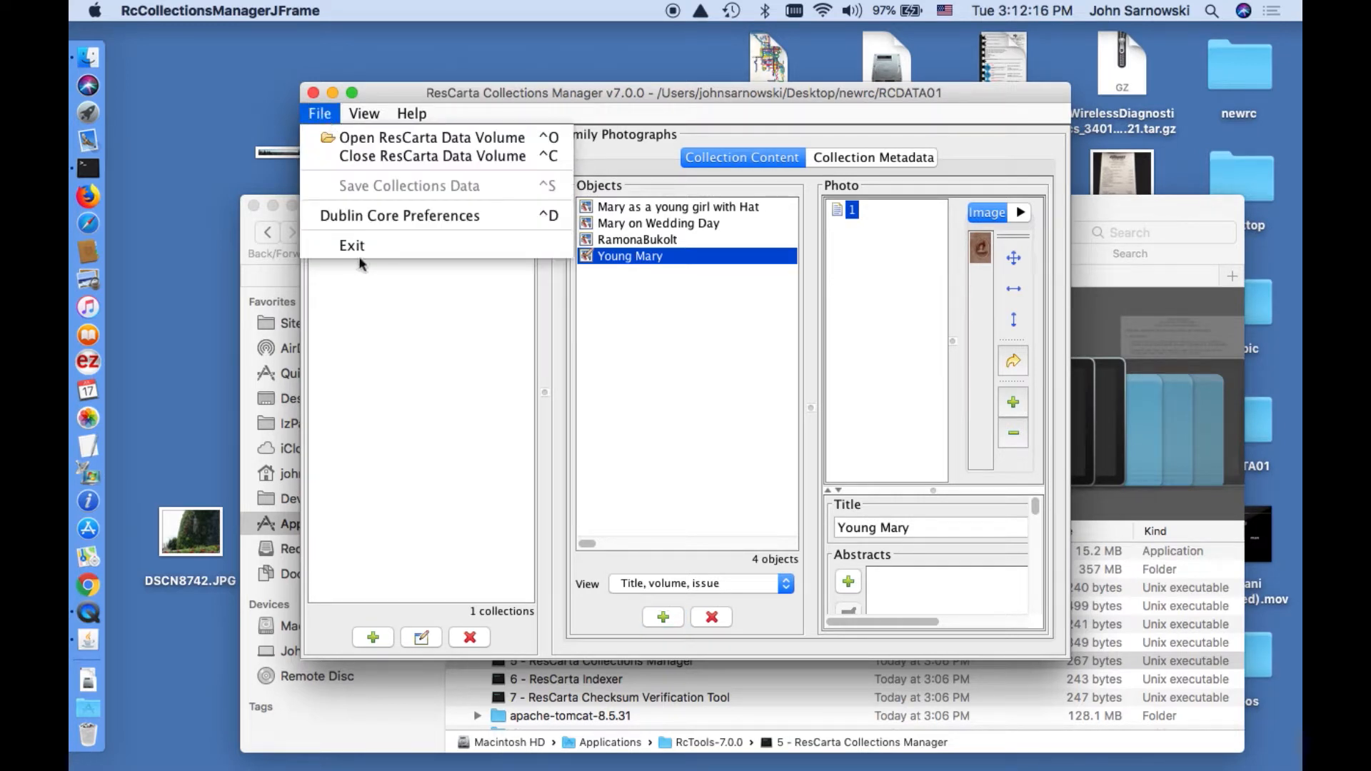
left_click(352, 246)
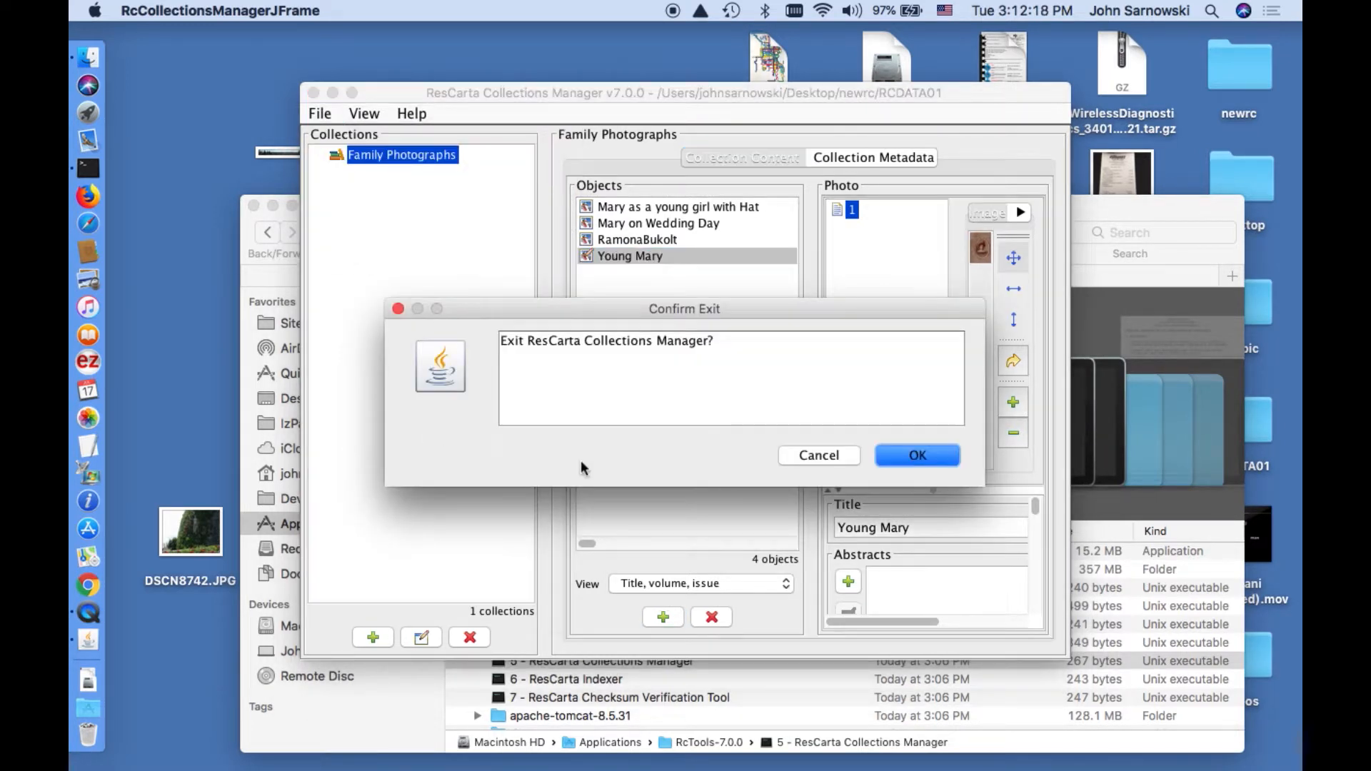
left_click(929, 461)
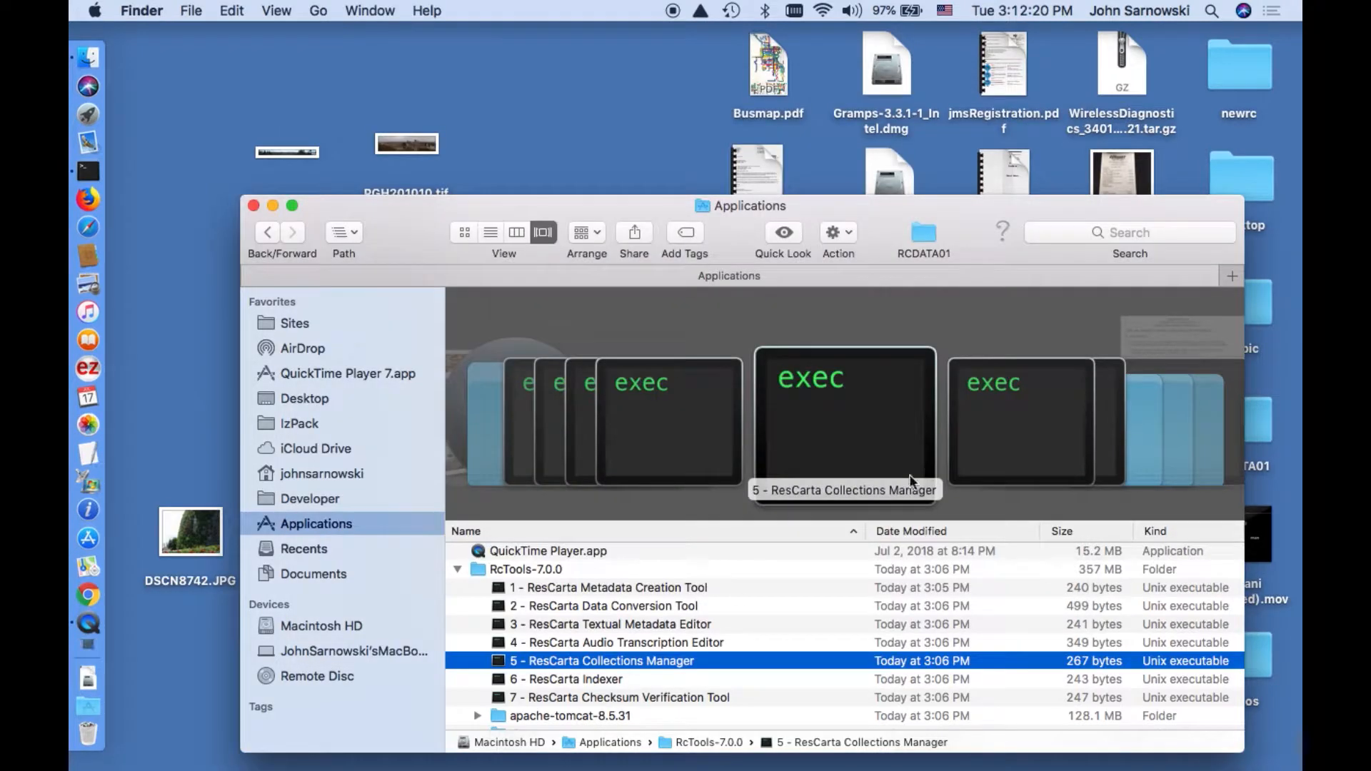
double_click(622, 679)
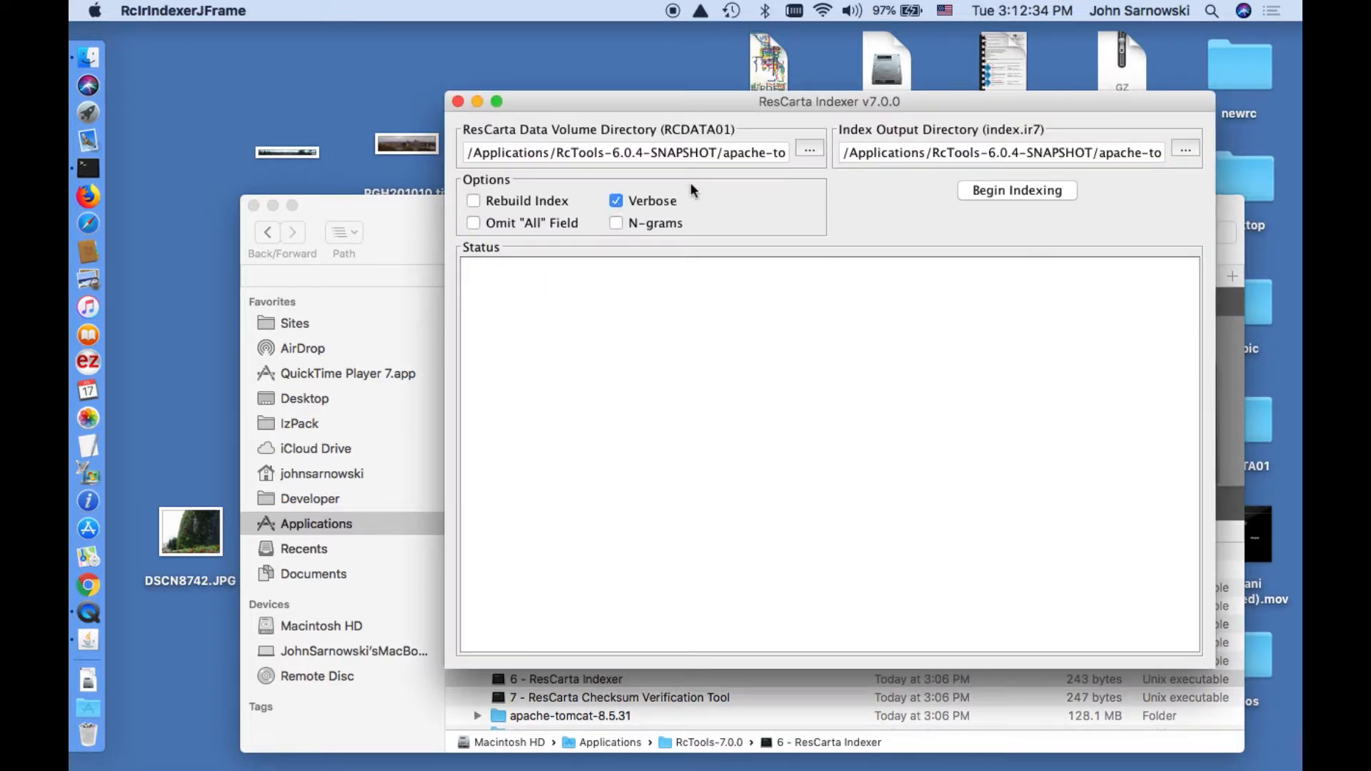
Point the Indexer at Desktop/newrc/RCDATA01, index its four objects, then close the Indexer.
left_click(810, 150)
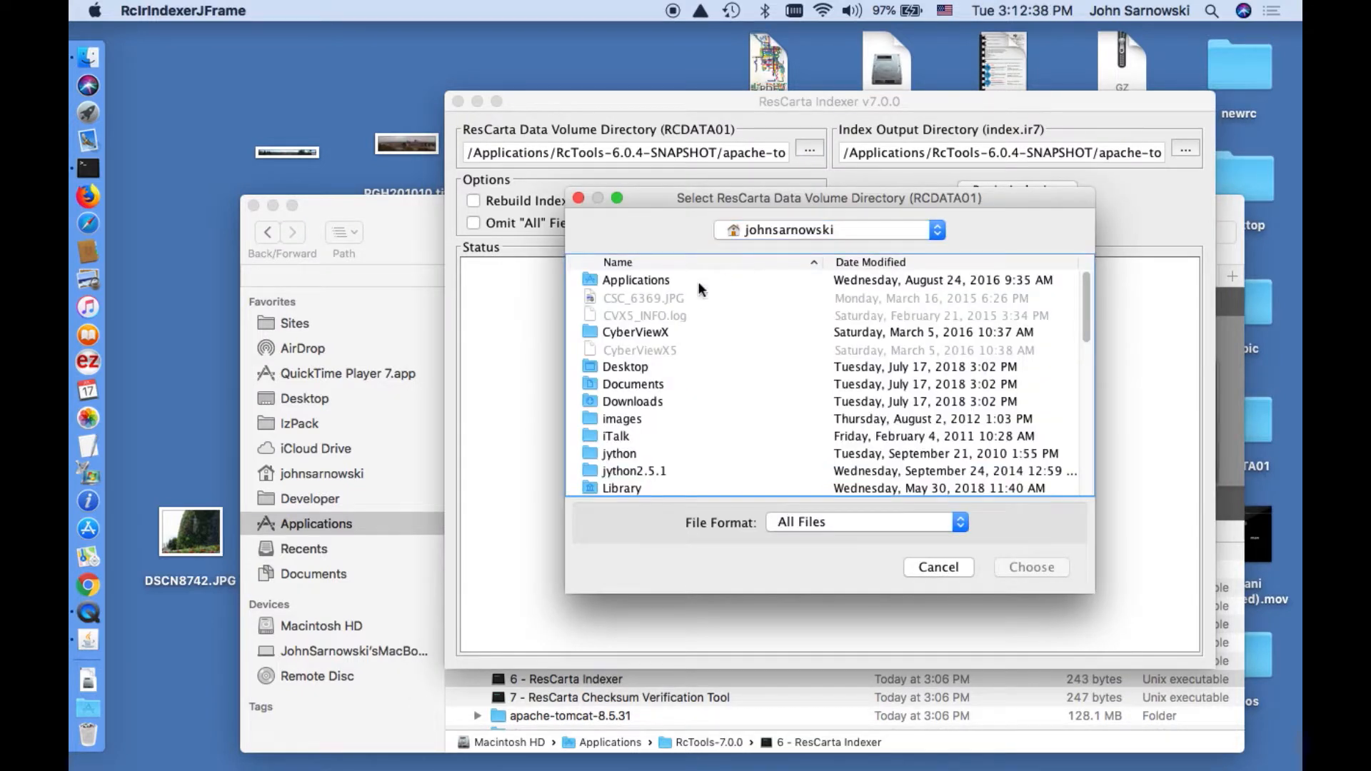
double_click(636, 368)
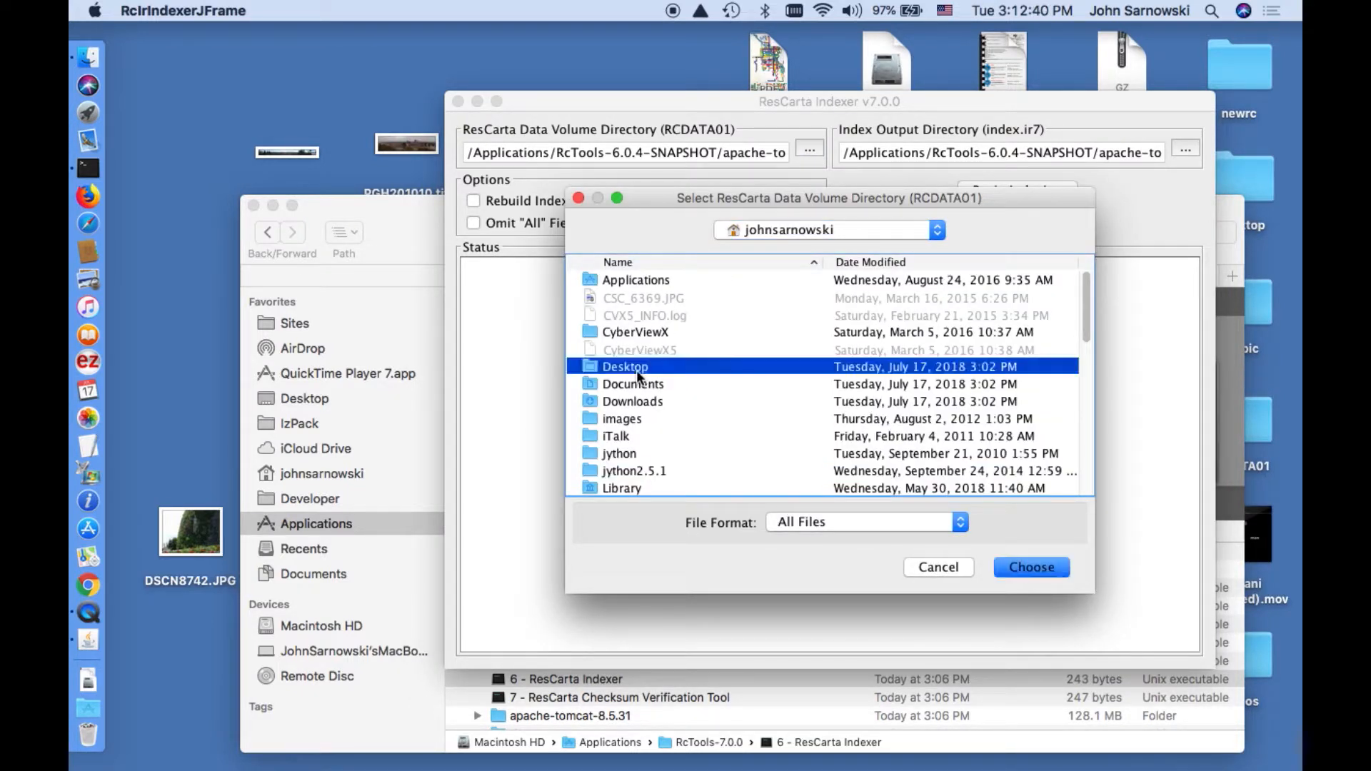
scroll(632, 371, "down", 6)
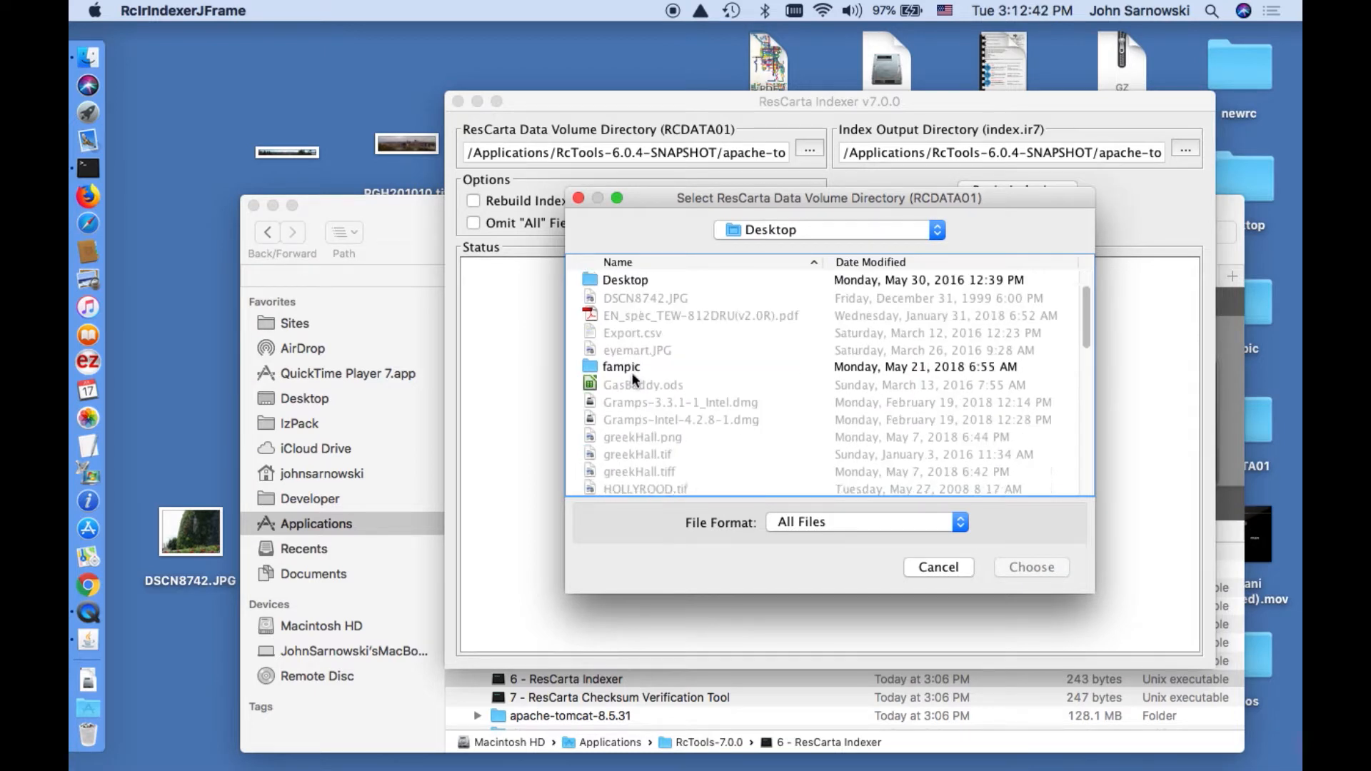
double_click(629, 471)
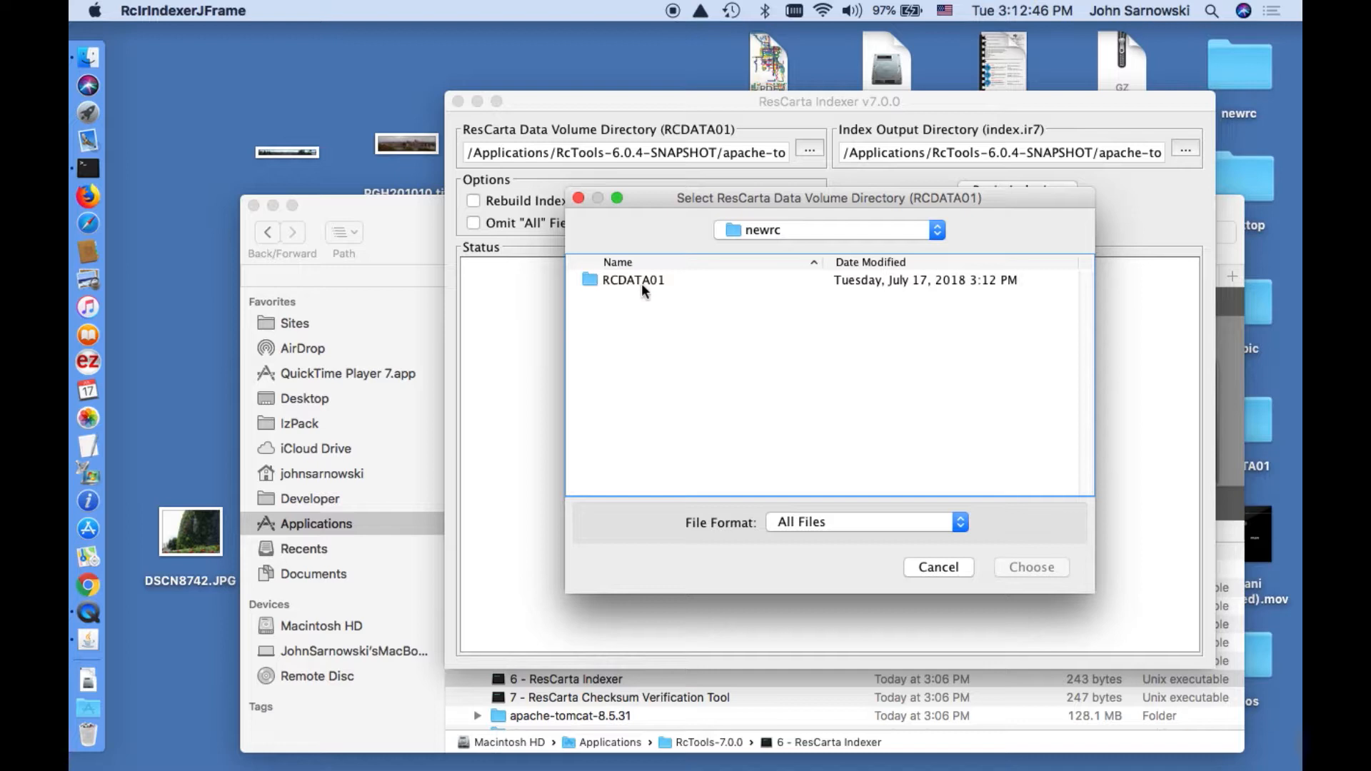
left_click(641, 281)
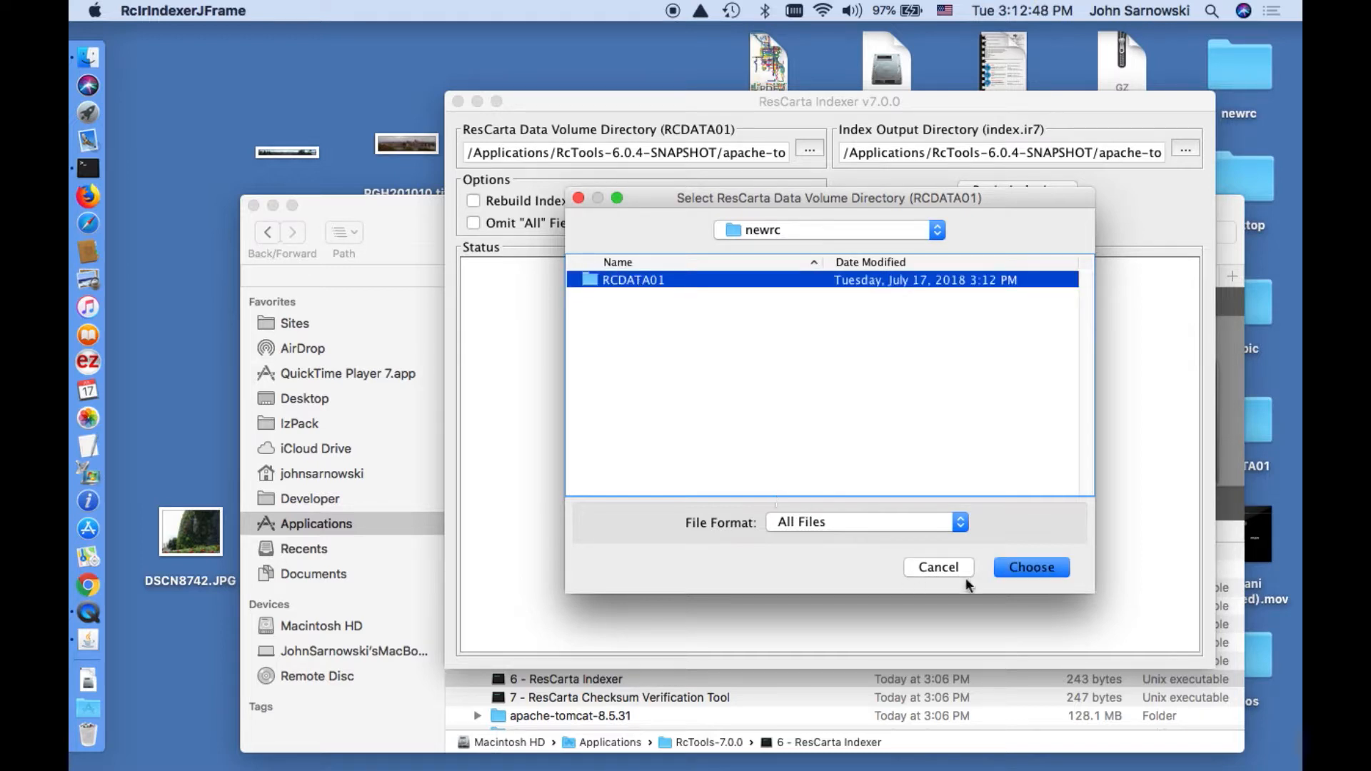
left_click(1042, 568)
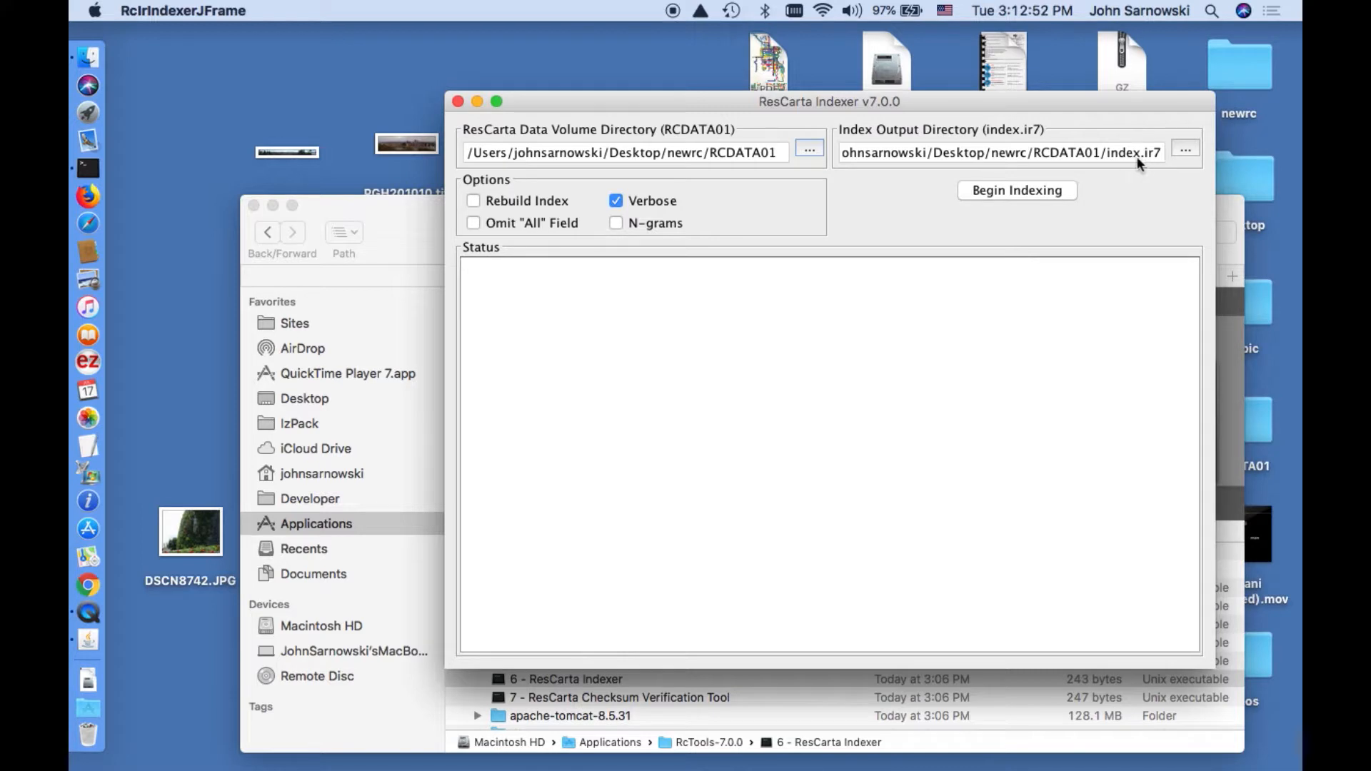
left_click(1040, 193)
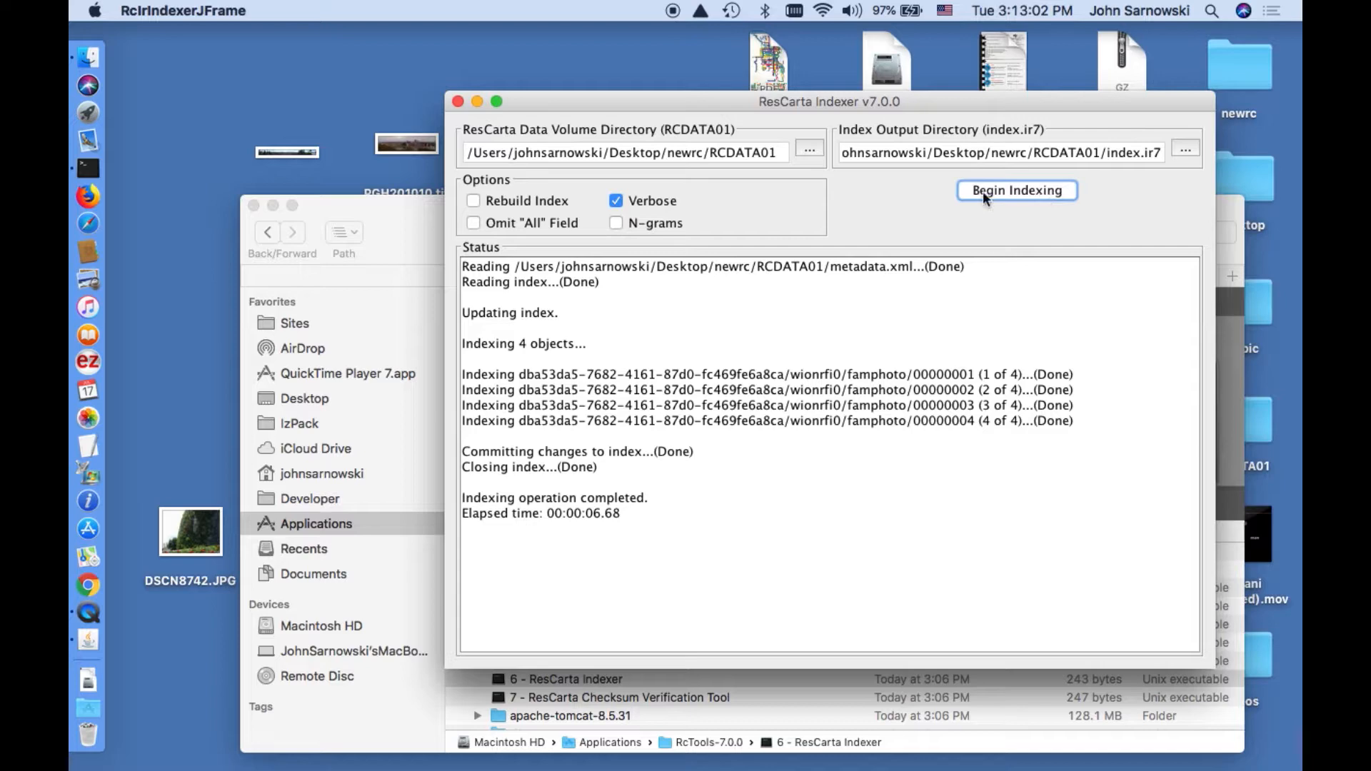
left_click(458, 102)
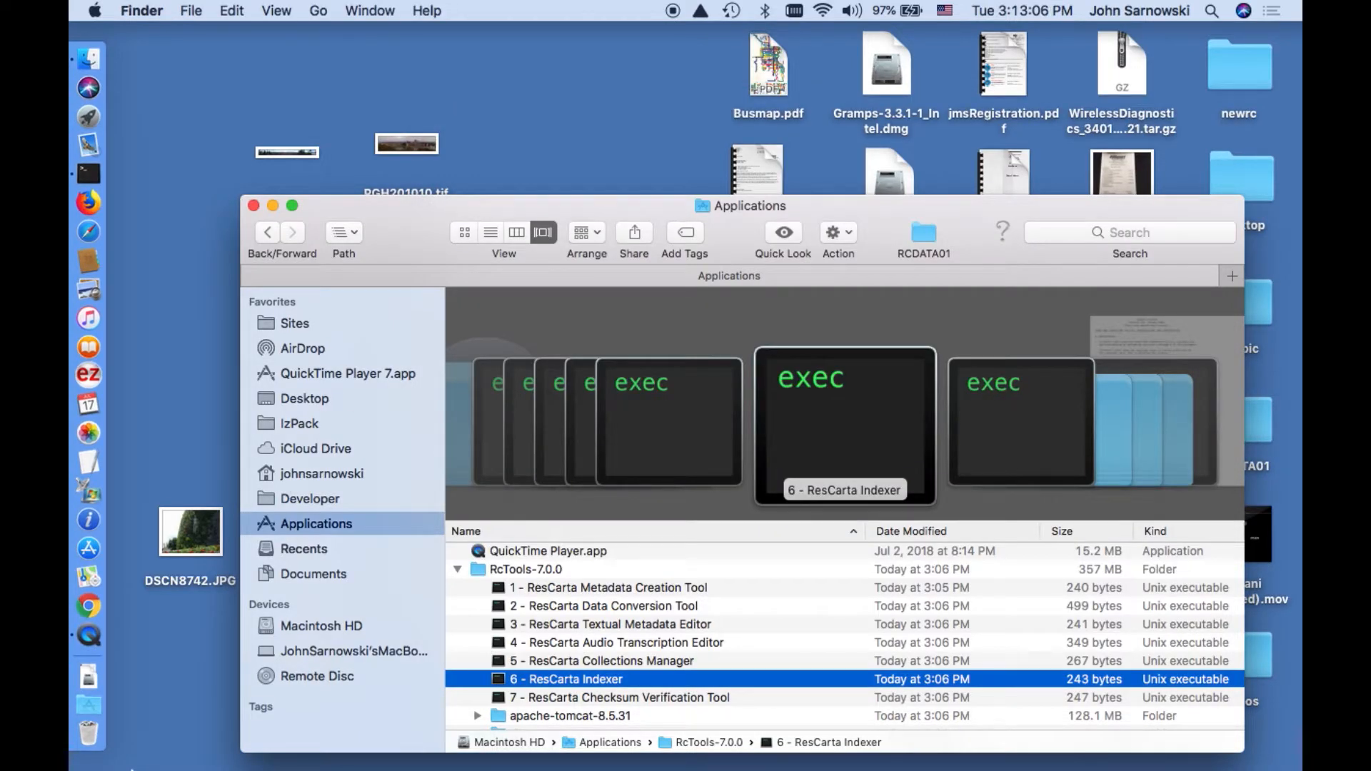
Start the ResCarta-Web Server and open ResCarta-Web in the browser from the RcTools-7.0.0 folder.
scroll(593, 662, "down", 5)
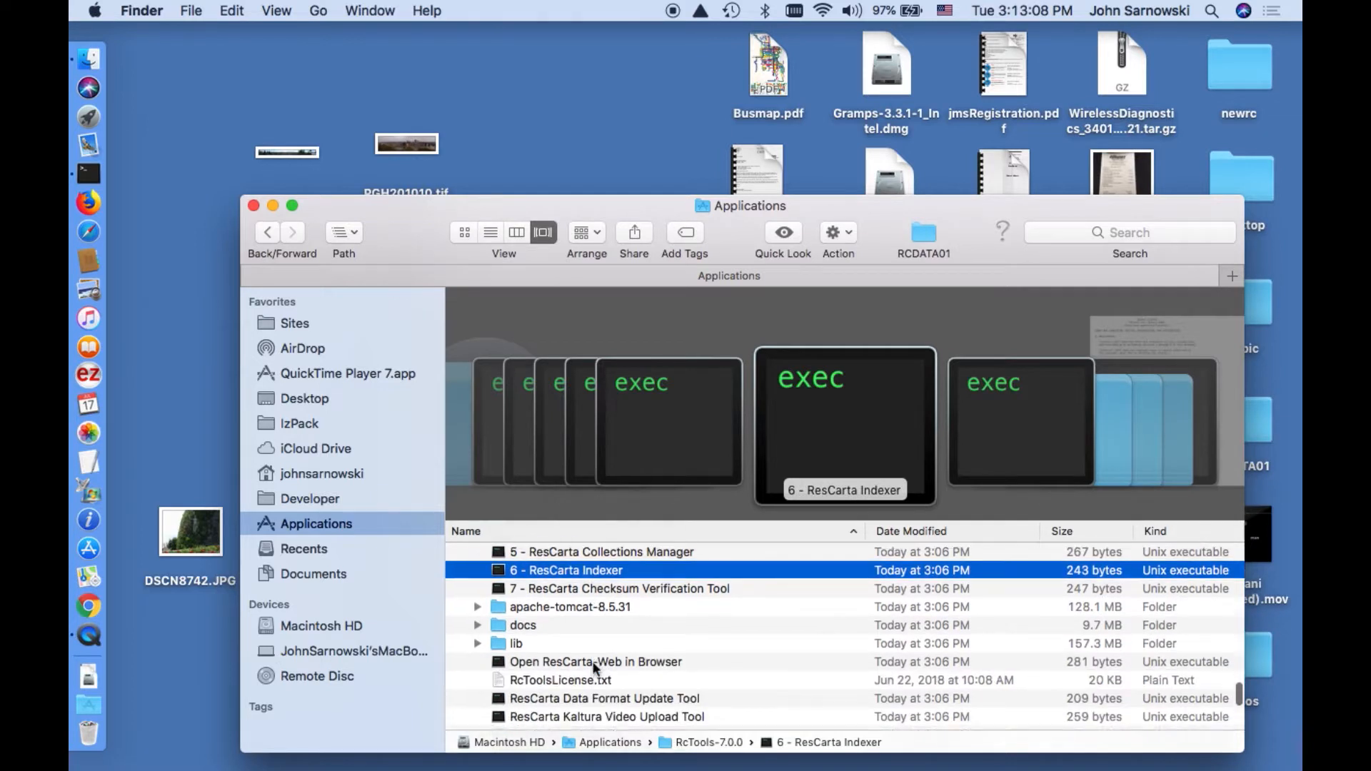
scroll(593, 662, "down", 1)
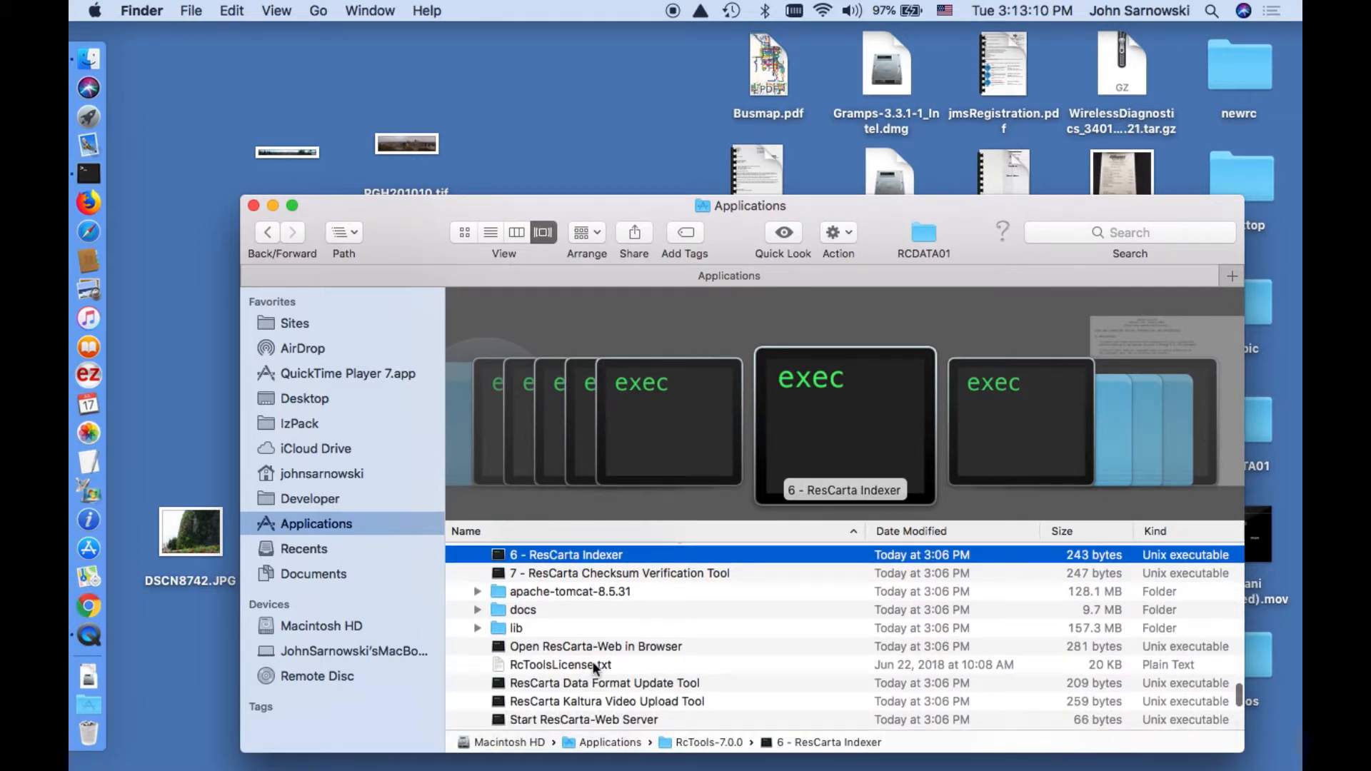
scroll(593, 661, "down", 3)
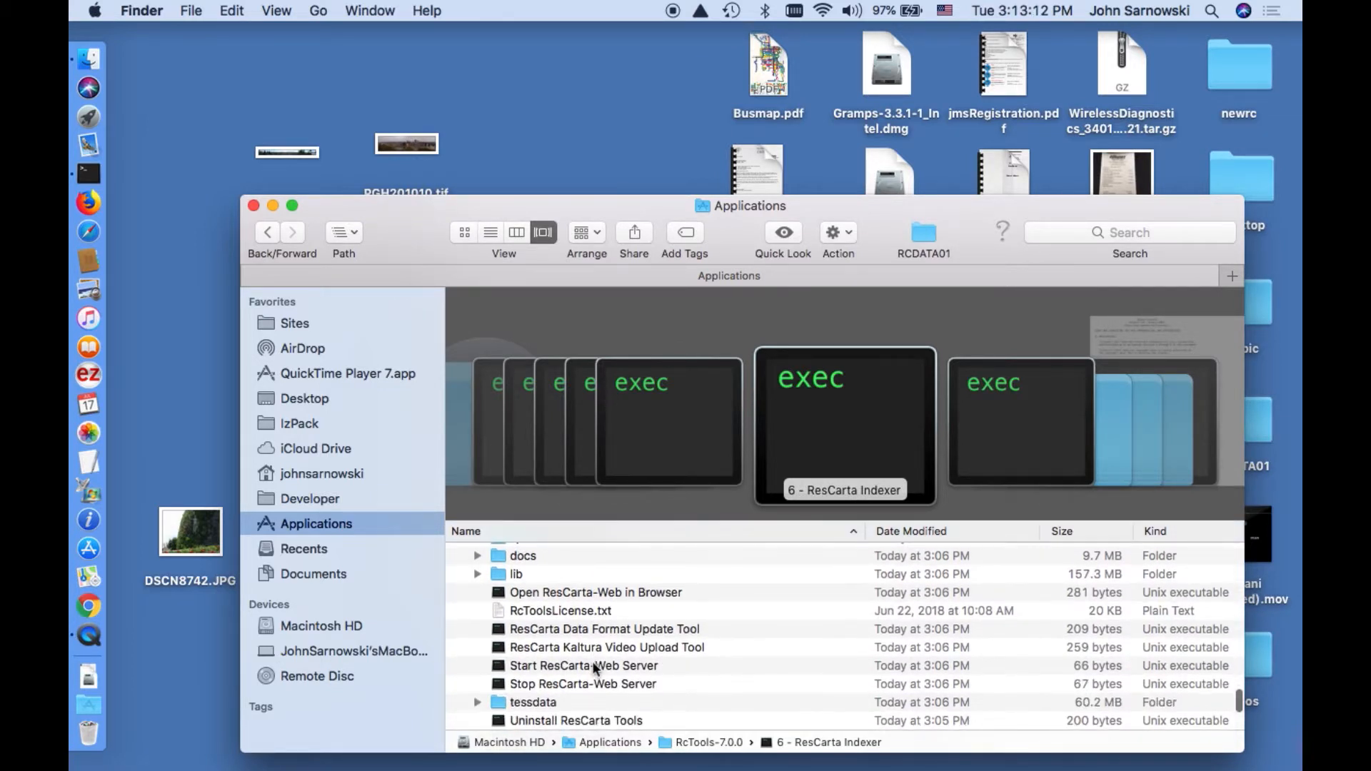
left_click(593, 665)
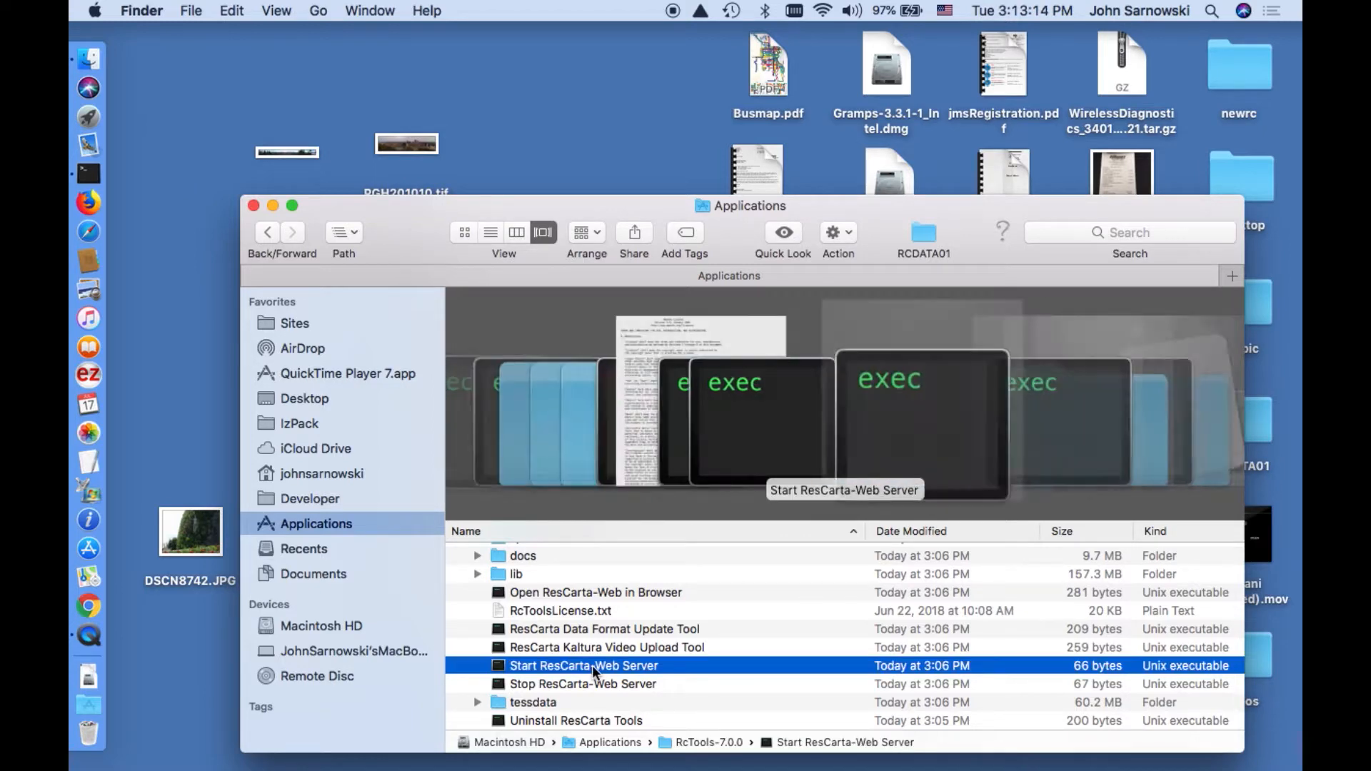
double_click(593, 666)
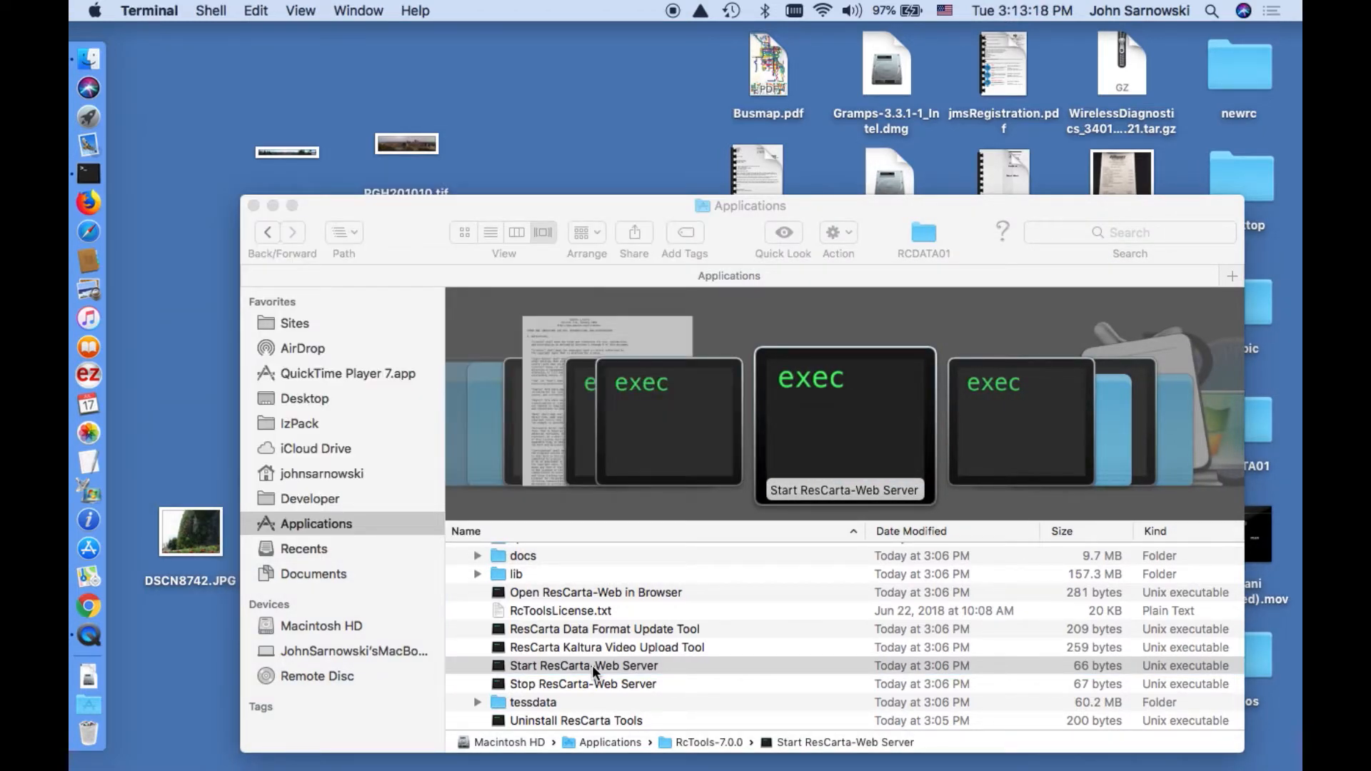
double_click(603, 593)
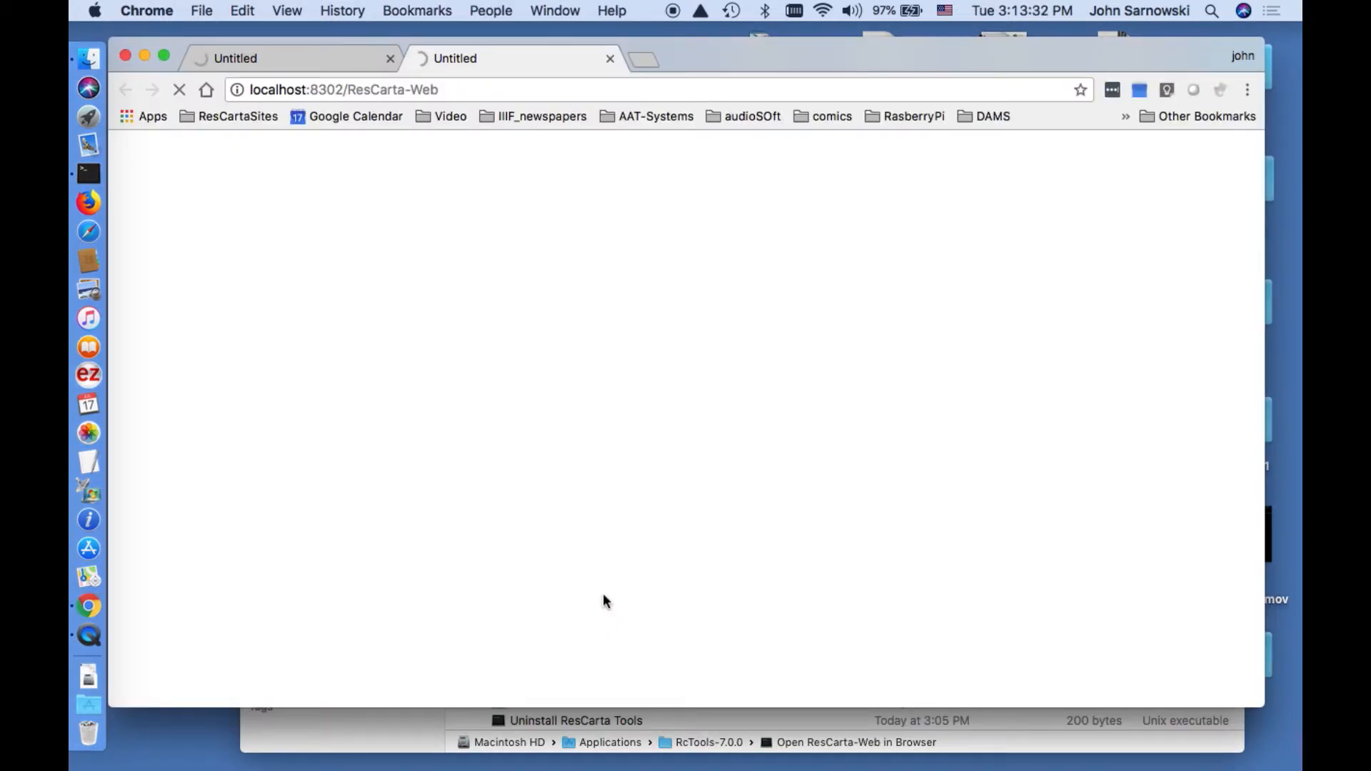
Close the extra rescarta.org tab, keeping only the ResCarta-Web localhost tab.
left_click(350, 57)
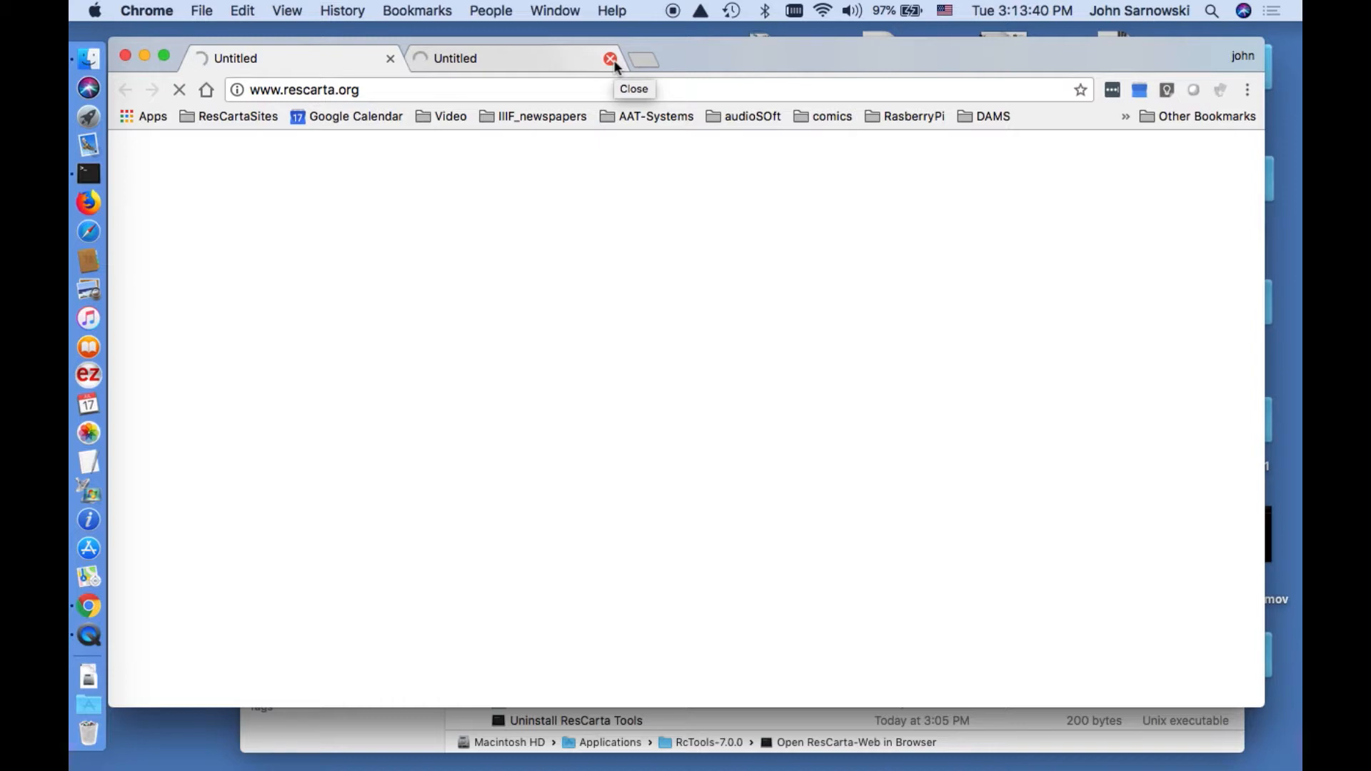
left_click(538, 53)
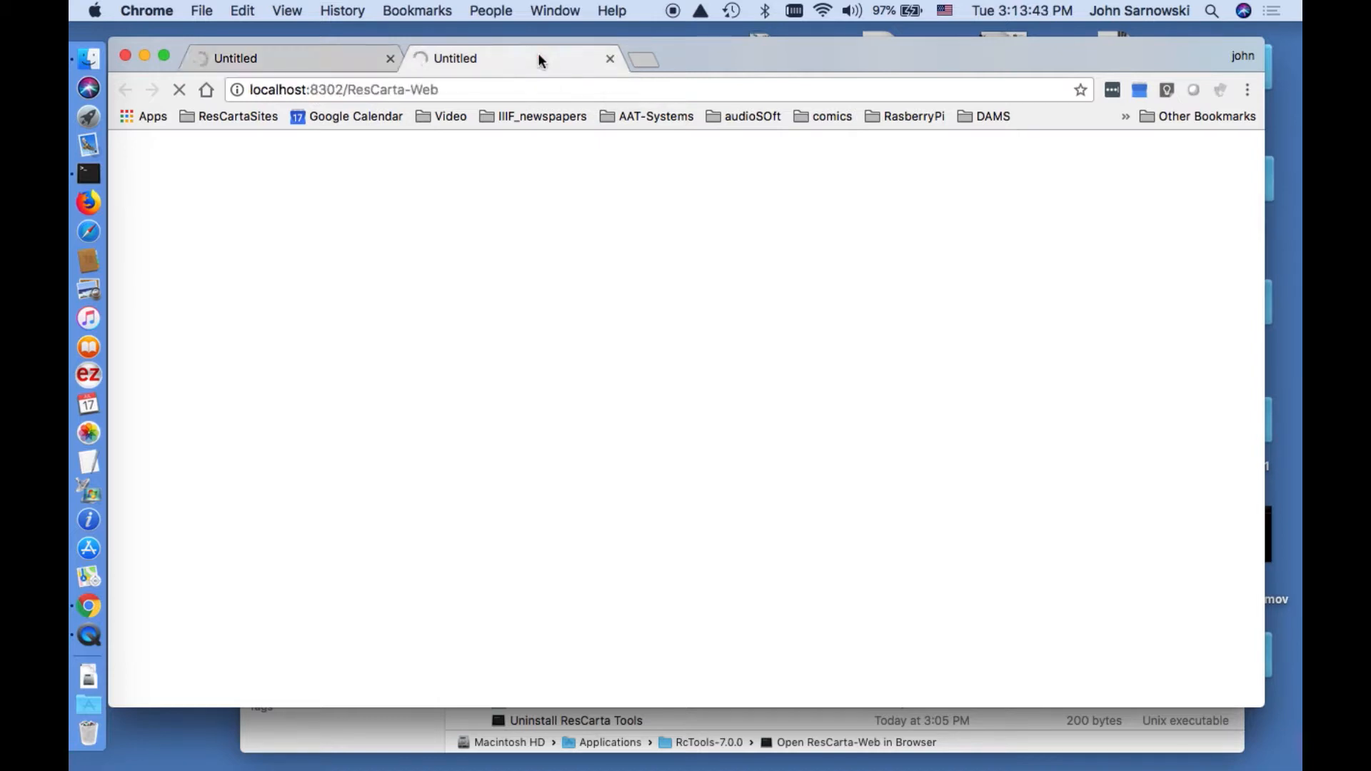
left_click(391, 59)
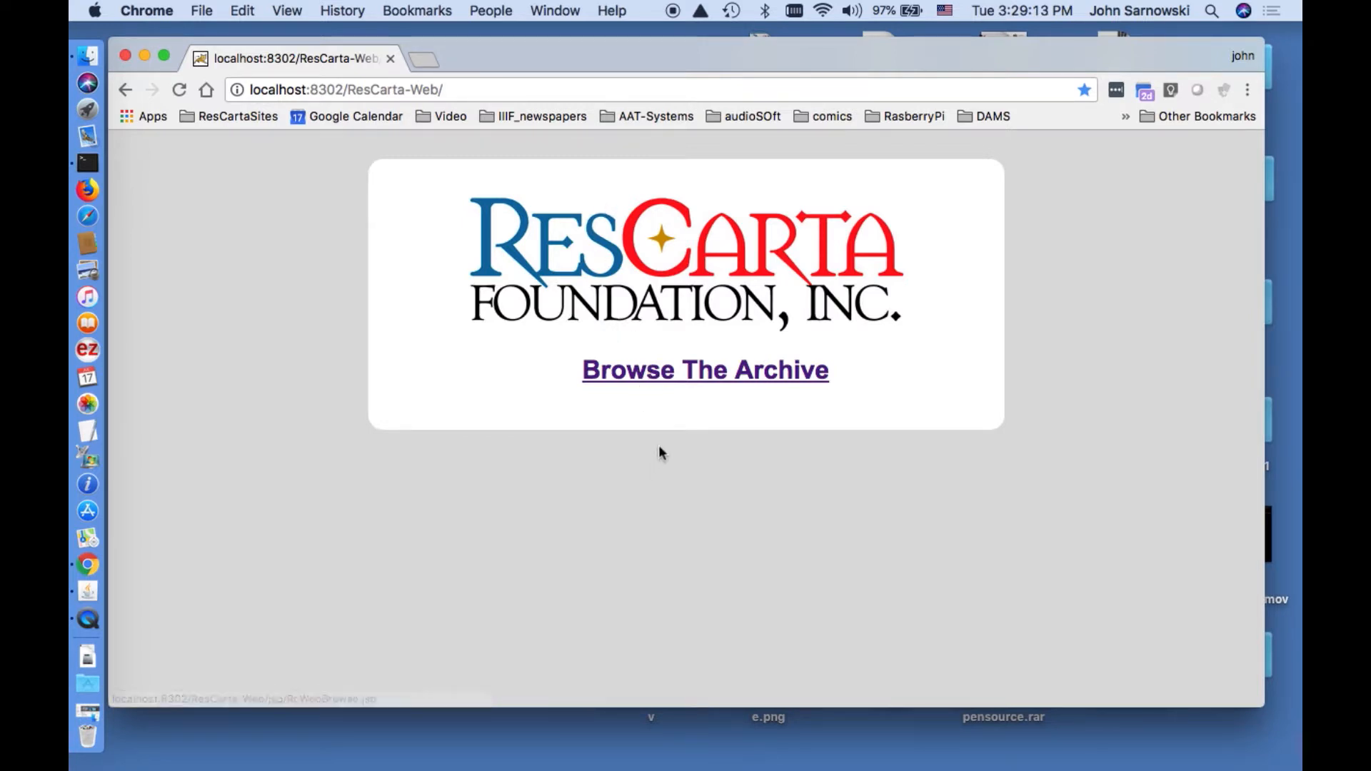
Browse the archive's titles, filtering by Catalog Cards, All and Newspapers, then go to Log in.
left_click(666, 386)
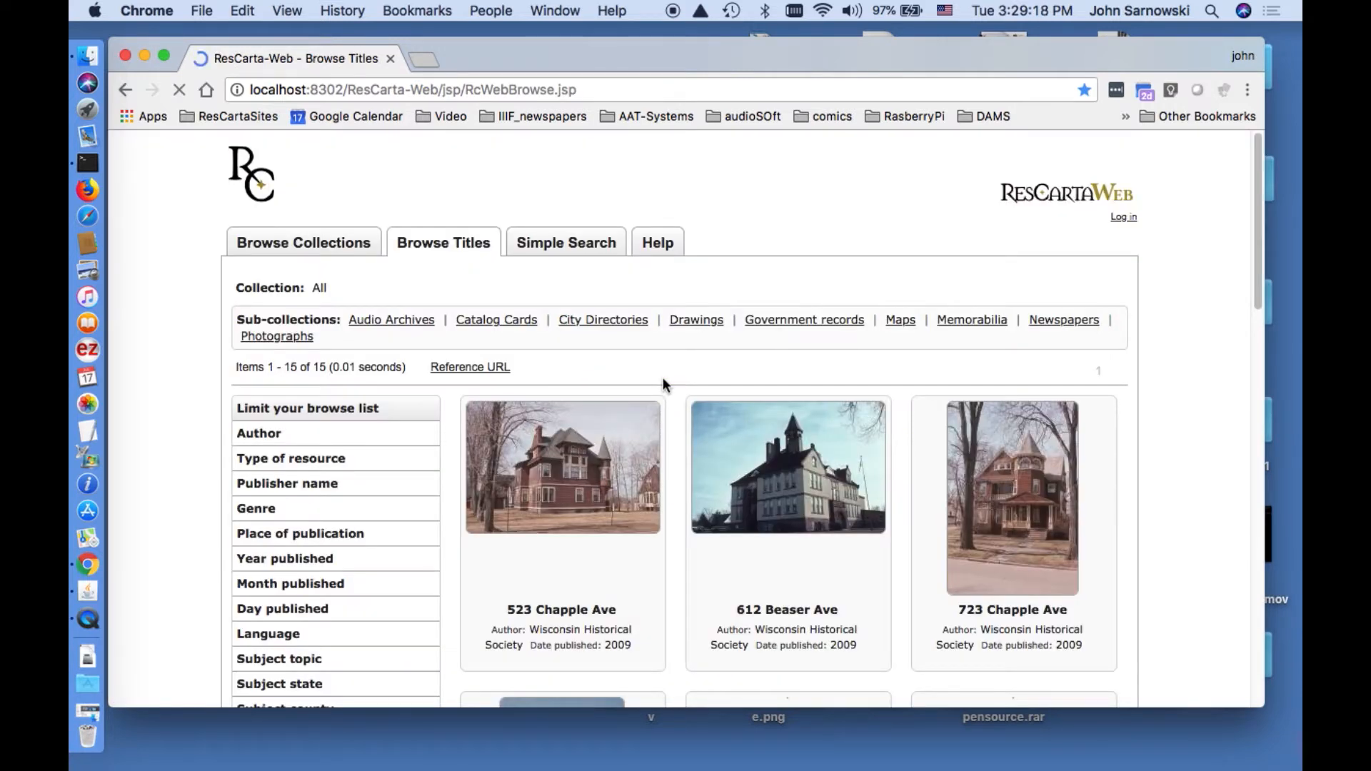
left_click(521, 323)
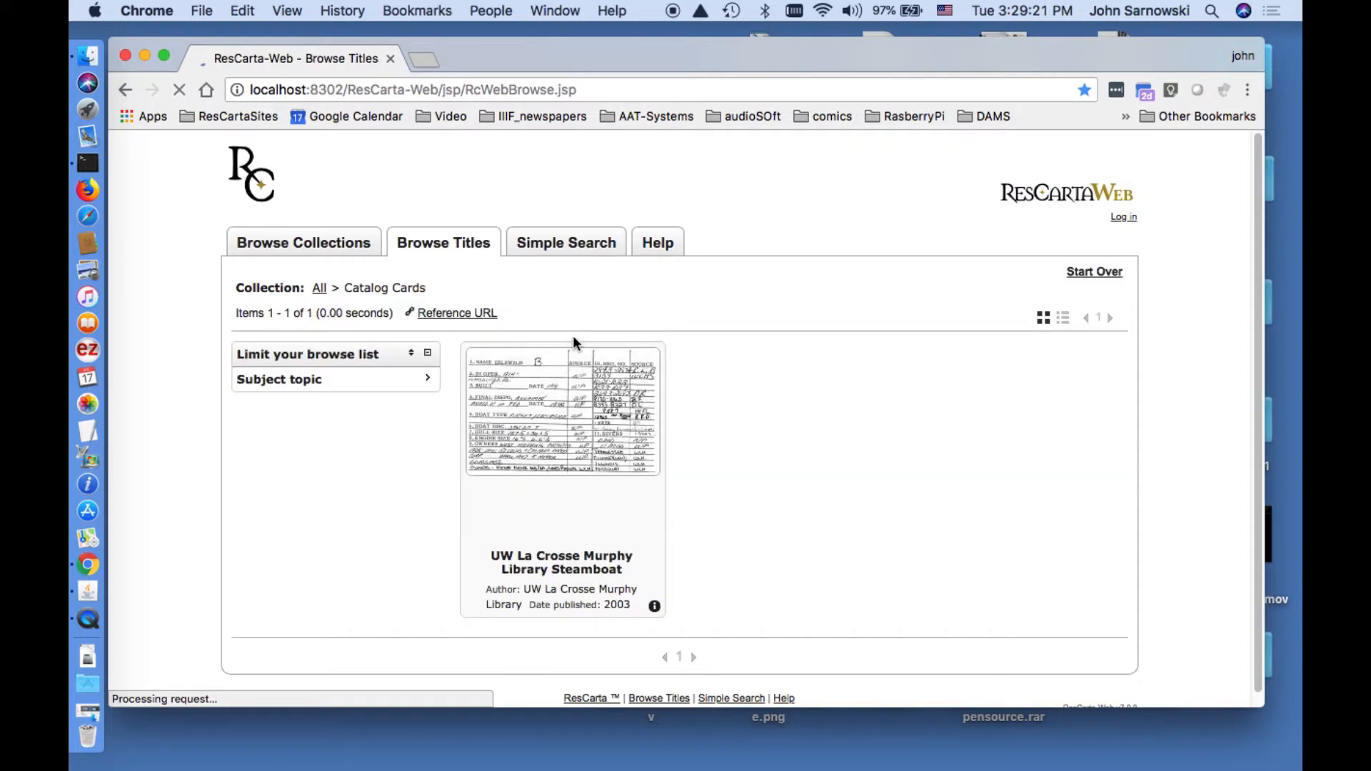
left_click(320, 289)
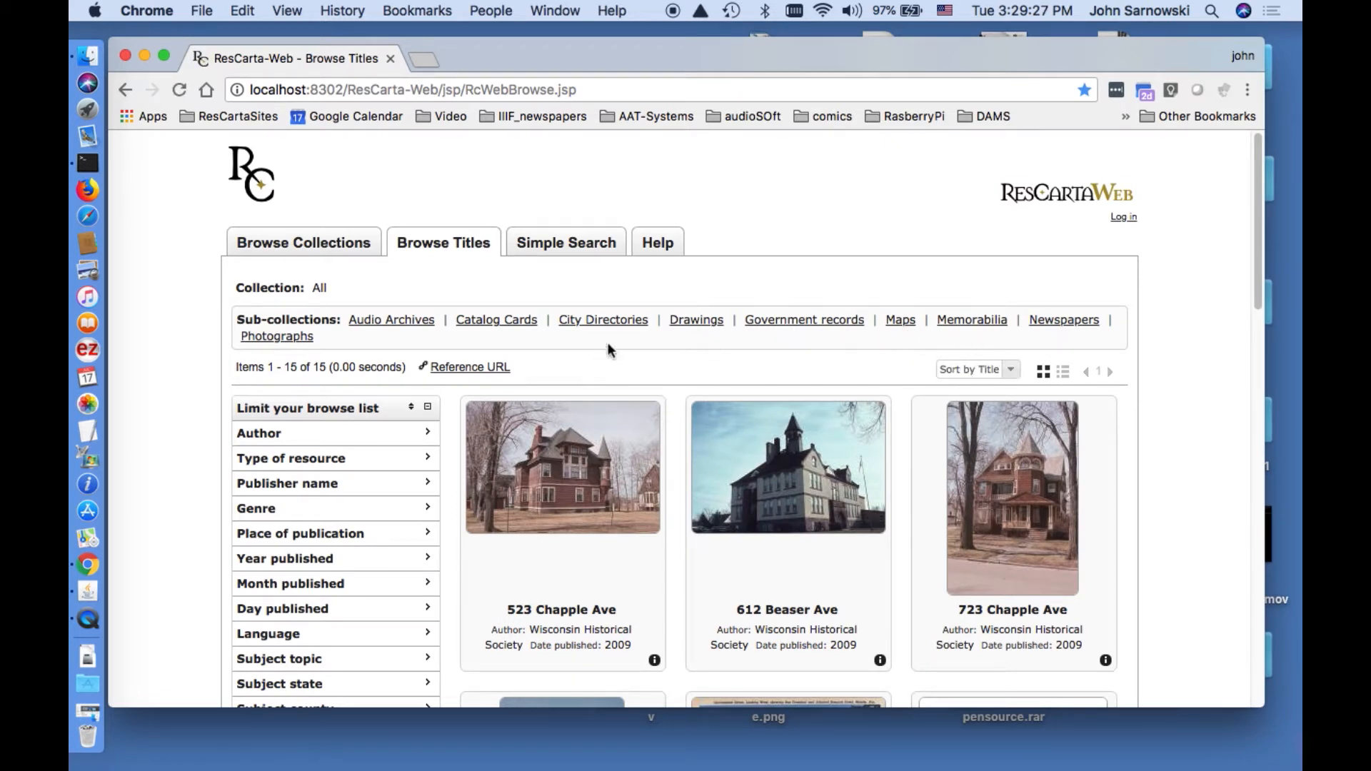
left_click(1075, 320)
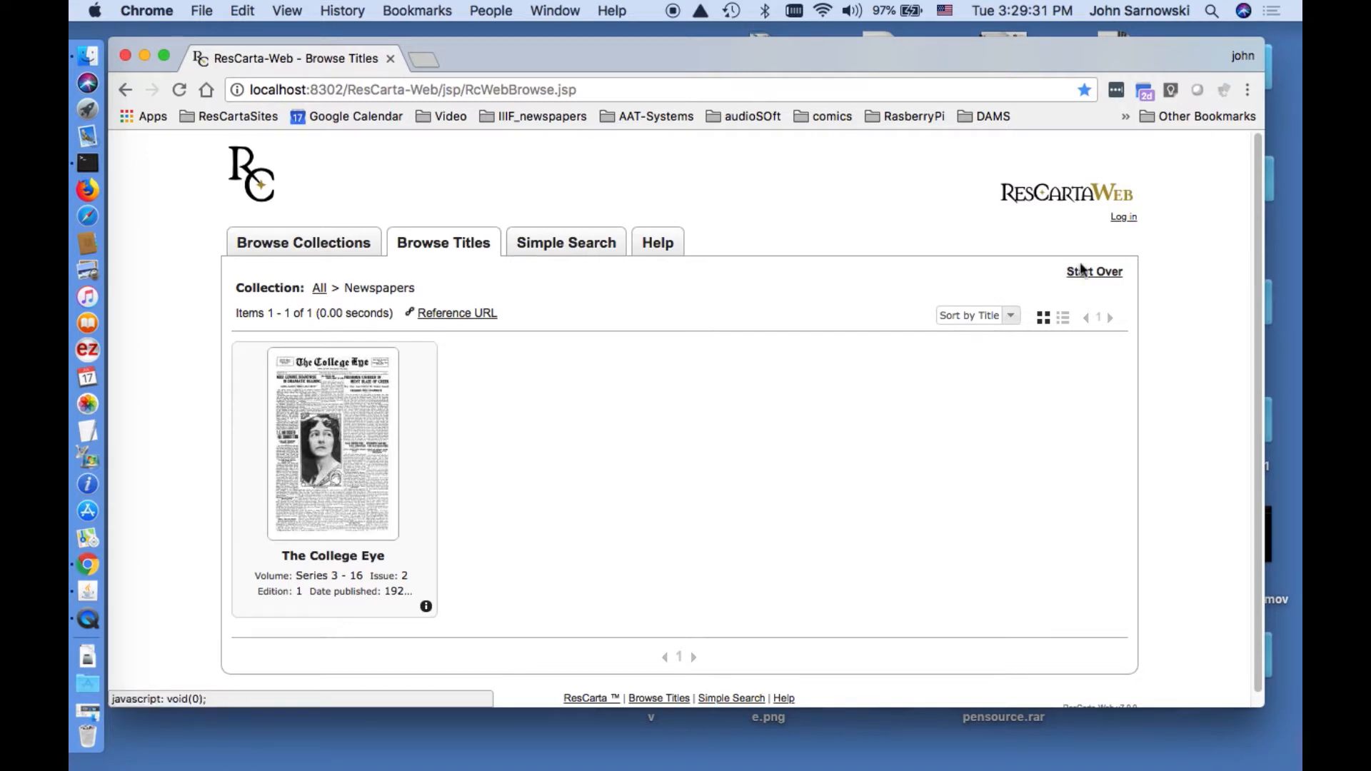
left_click(1123, 217)
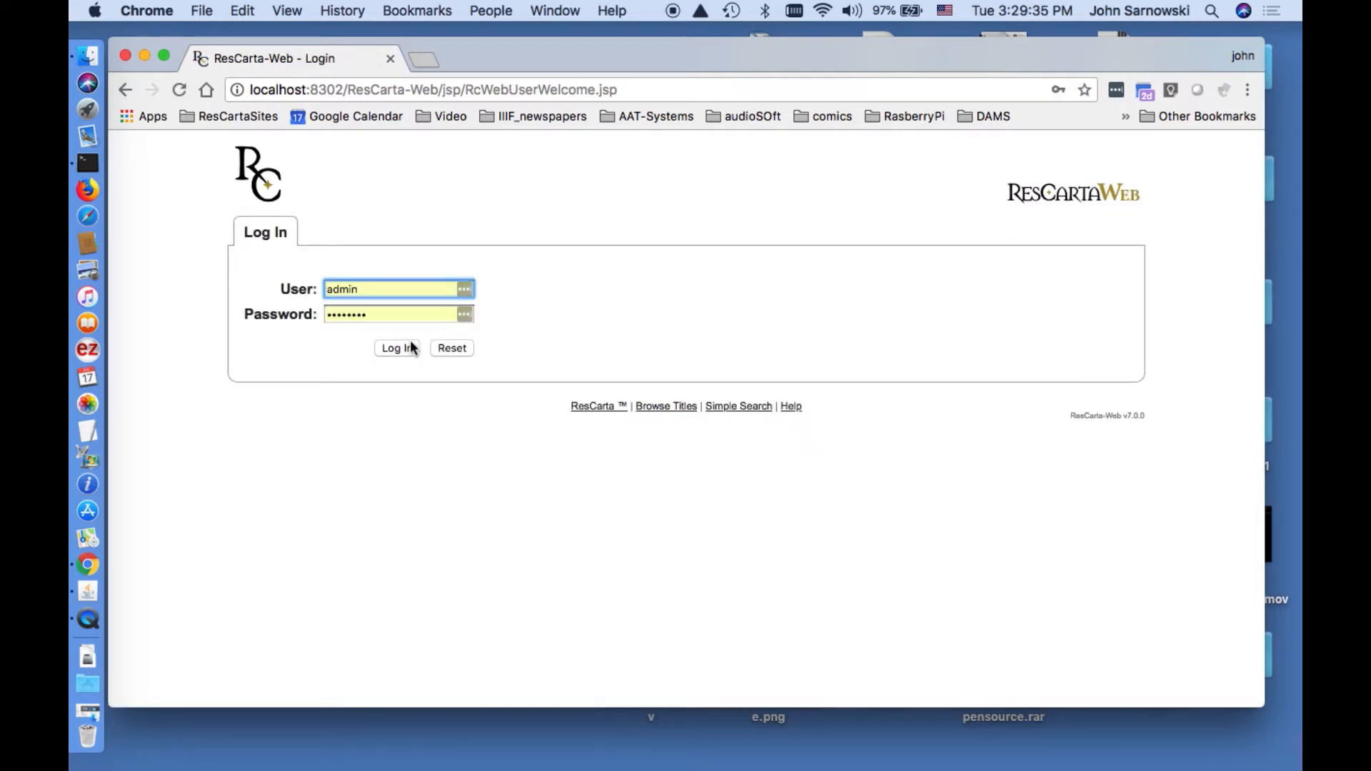
Log in as administrator, set the data volume directory to the user's Desktop/newrc/RCDATA01, and dismiss the nonexistent-directory error.
left_click(408, 348)
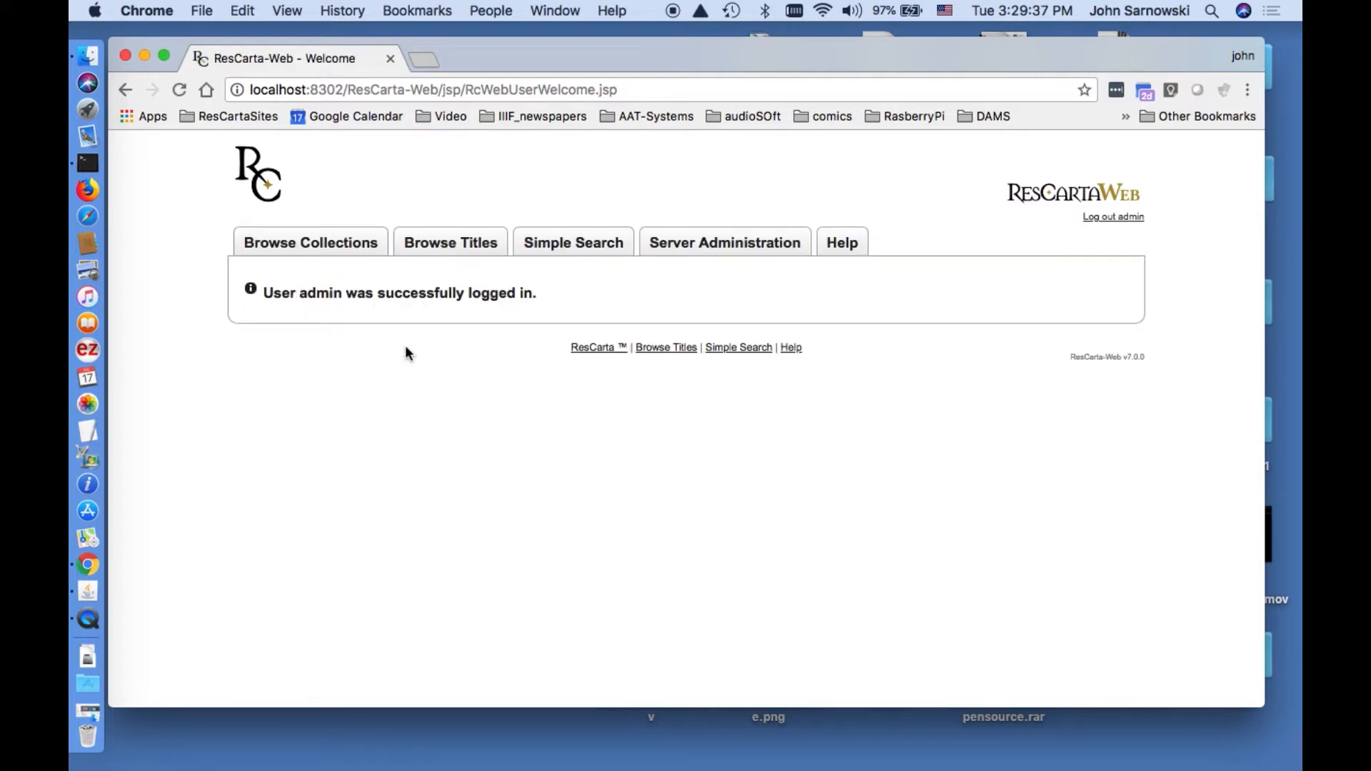
left_click(698, 256)
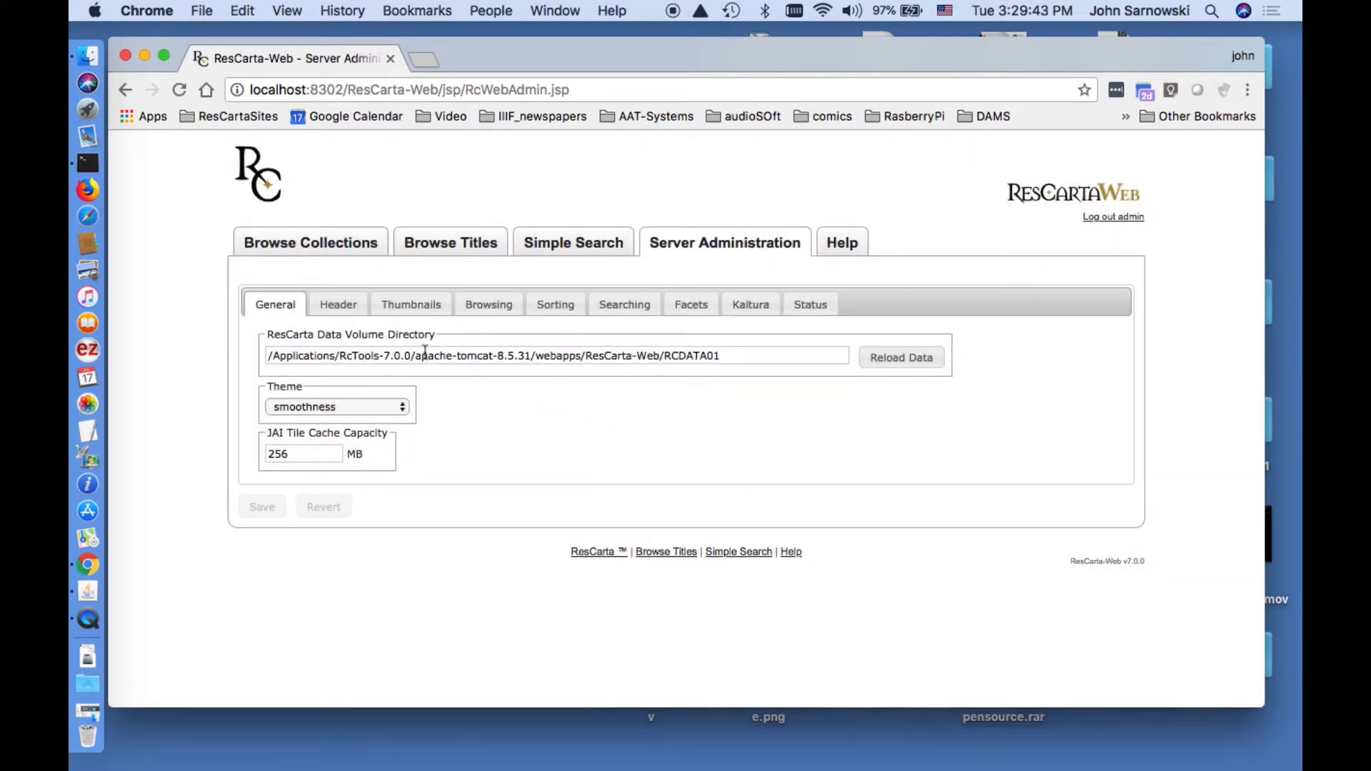
left_click_drag(714, 355, 263, 356)
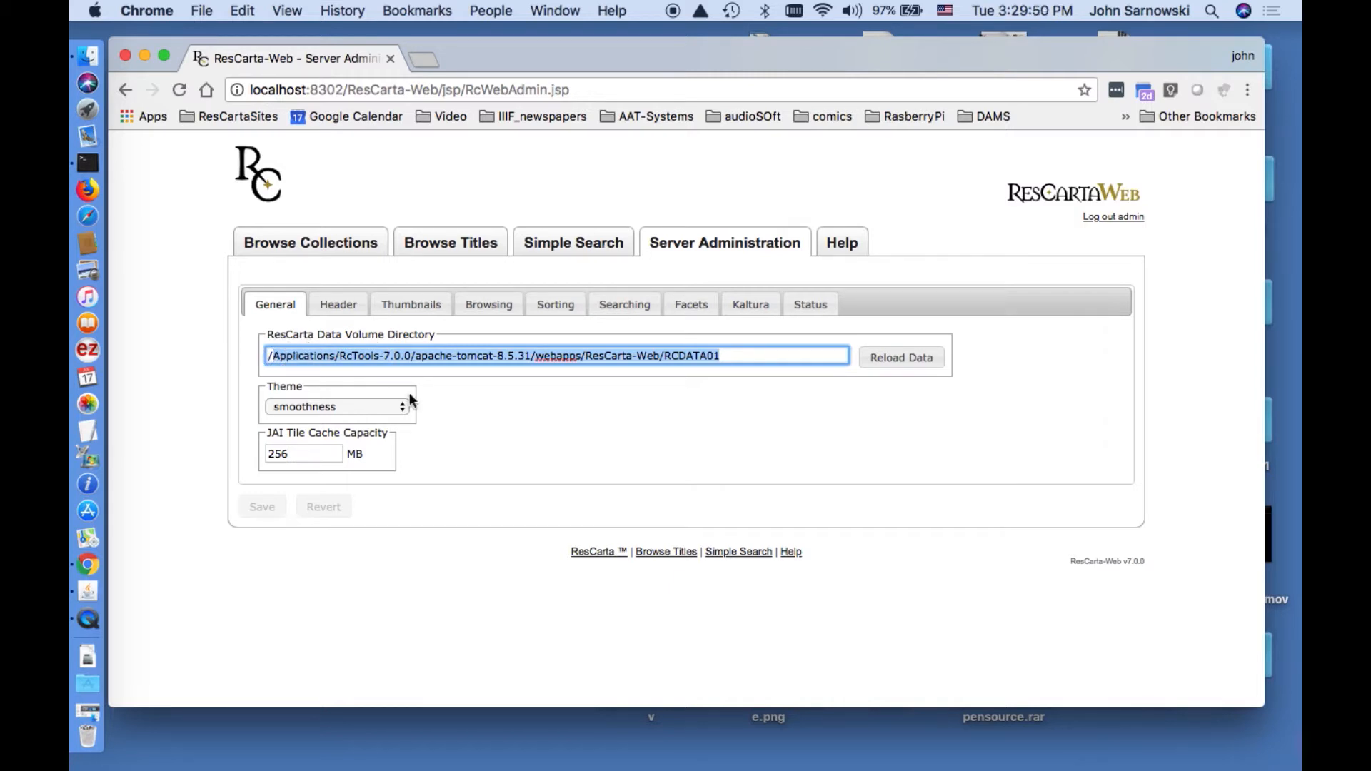
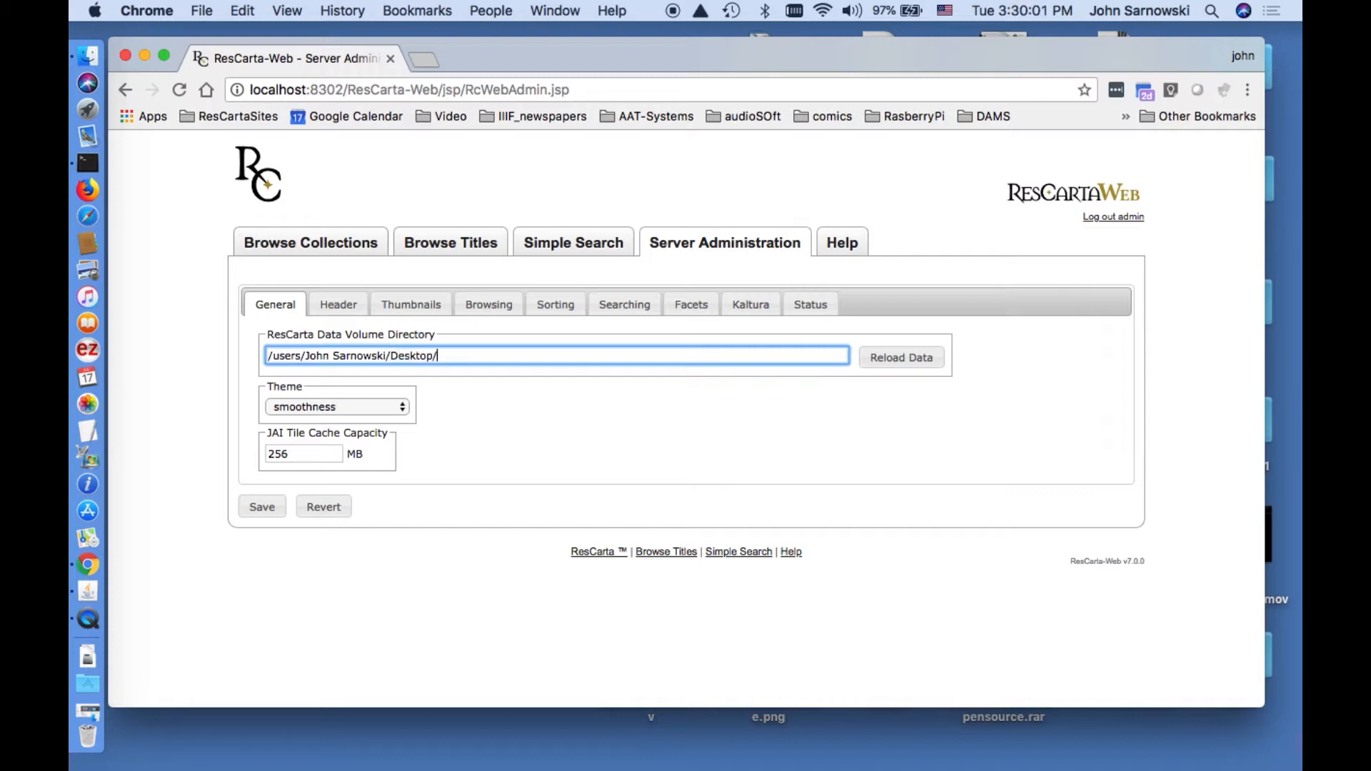
left_click(260, 506)
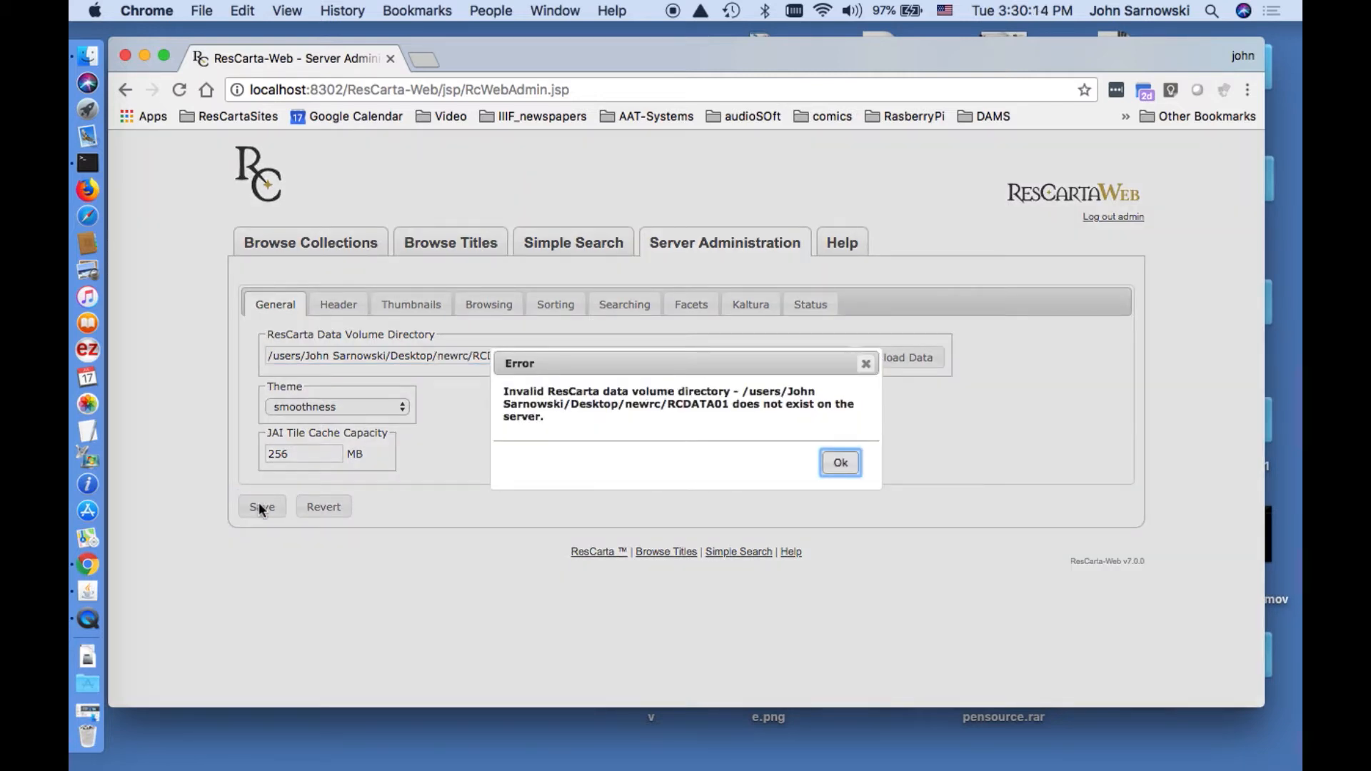
left_click(840, 462)
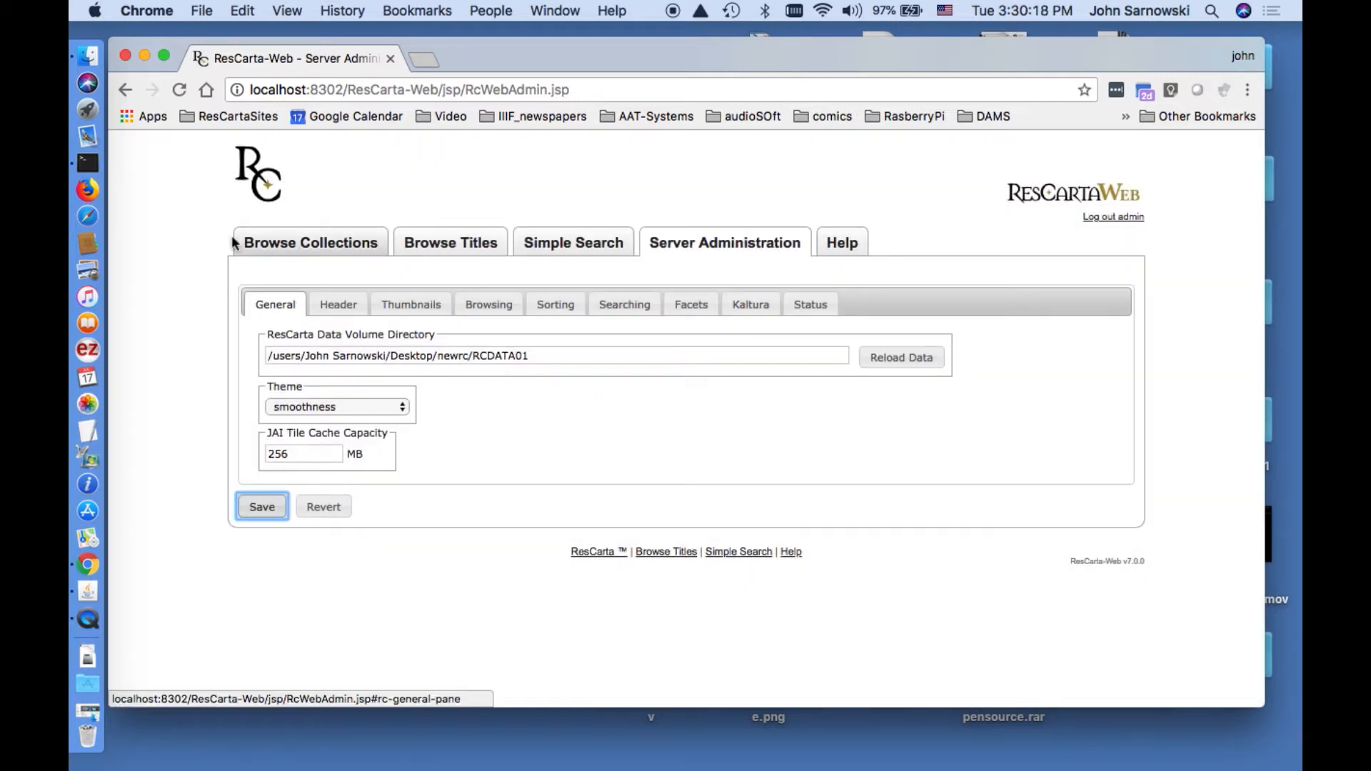
In a Terminal, change into the Desktop/newrc/RCDATA01 folder.
left_click(86, 165)
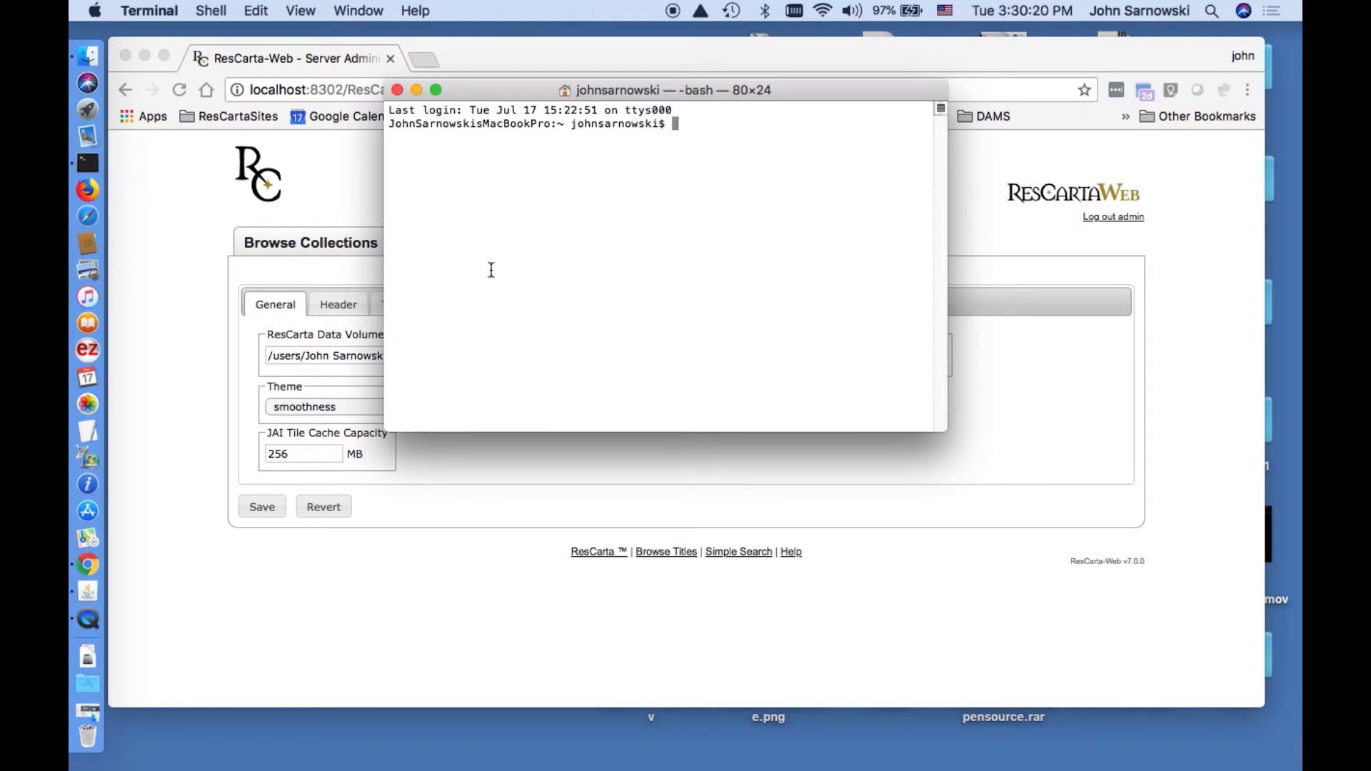
type("cd Desk")
key("BackSpace")
key("BackSpace")
type("sktop")
key("Return")
type("cd newrc")
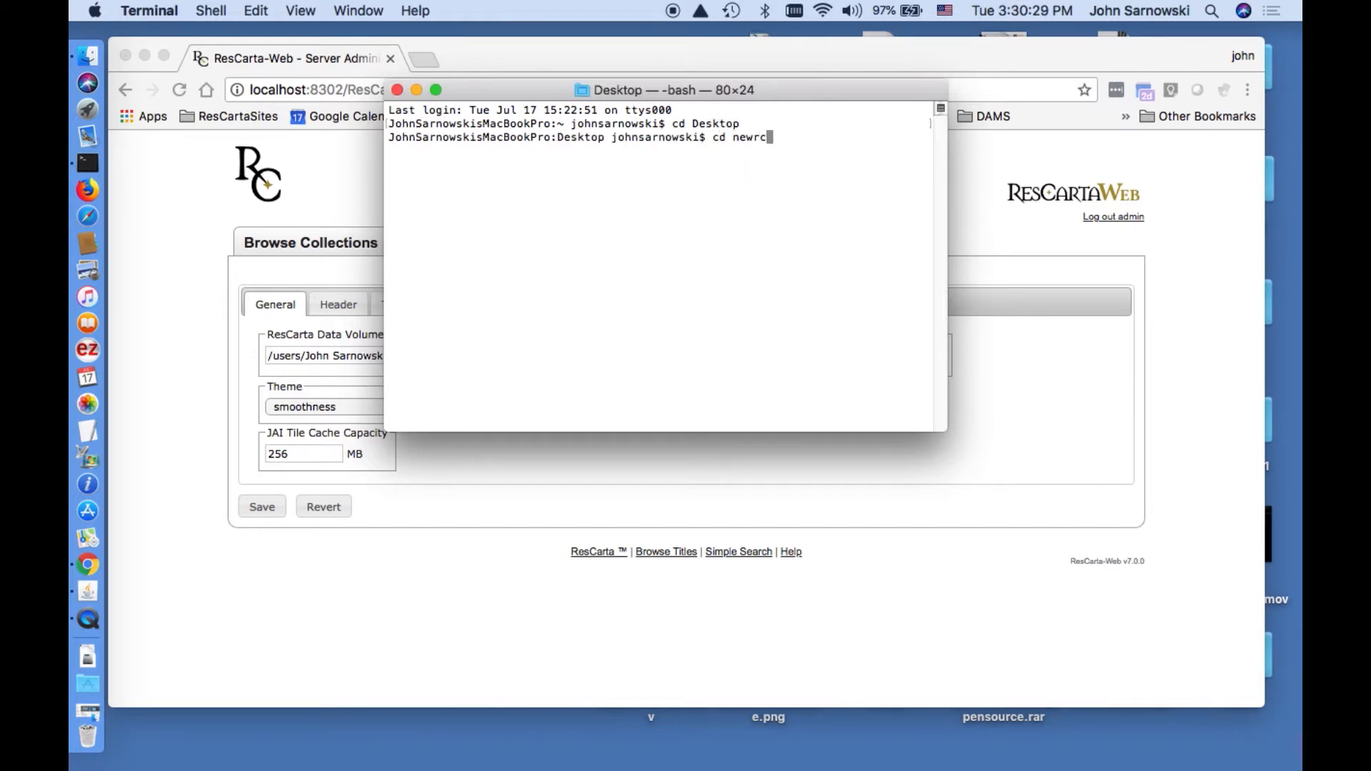
key("Return")
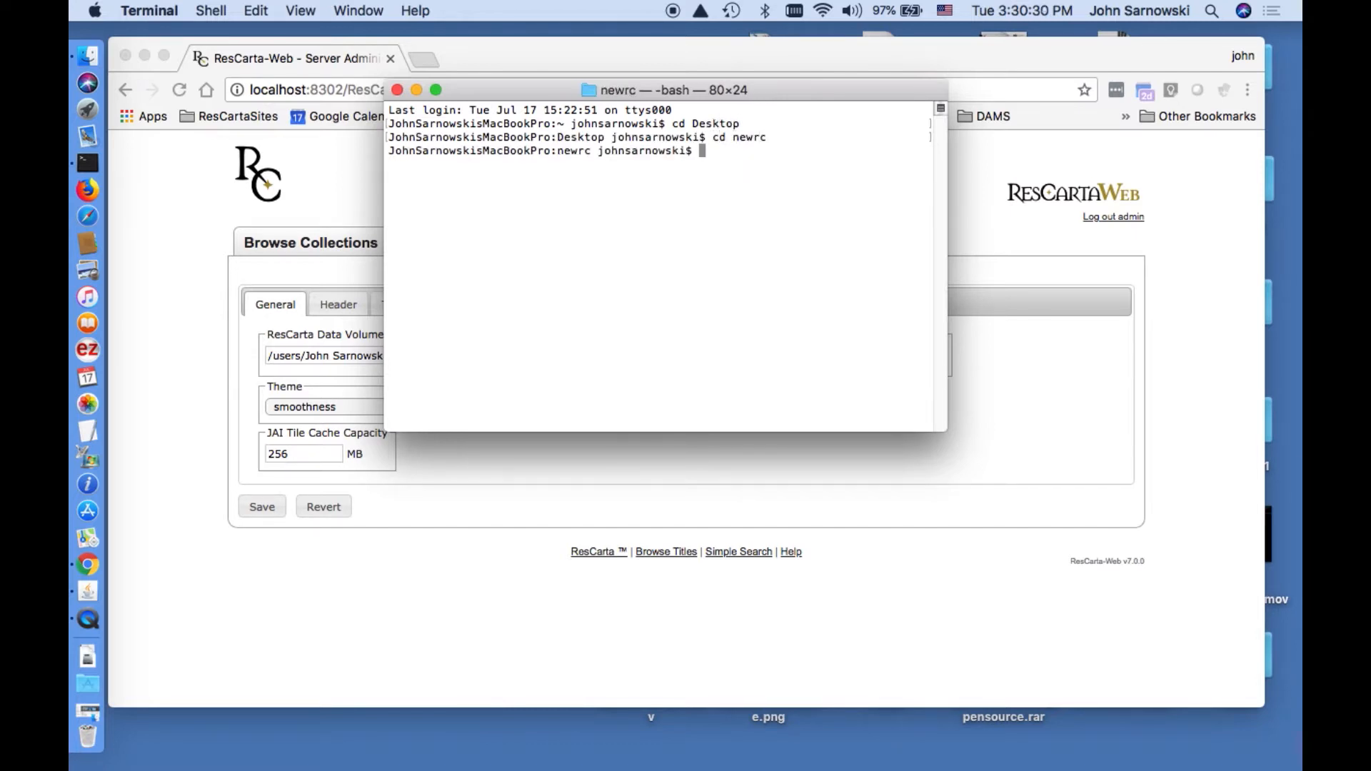
type("cd RCDATA01")
key("Return")
Print the RCDATA01 folder's full path with pwd and select it for copying.
type("pwd")
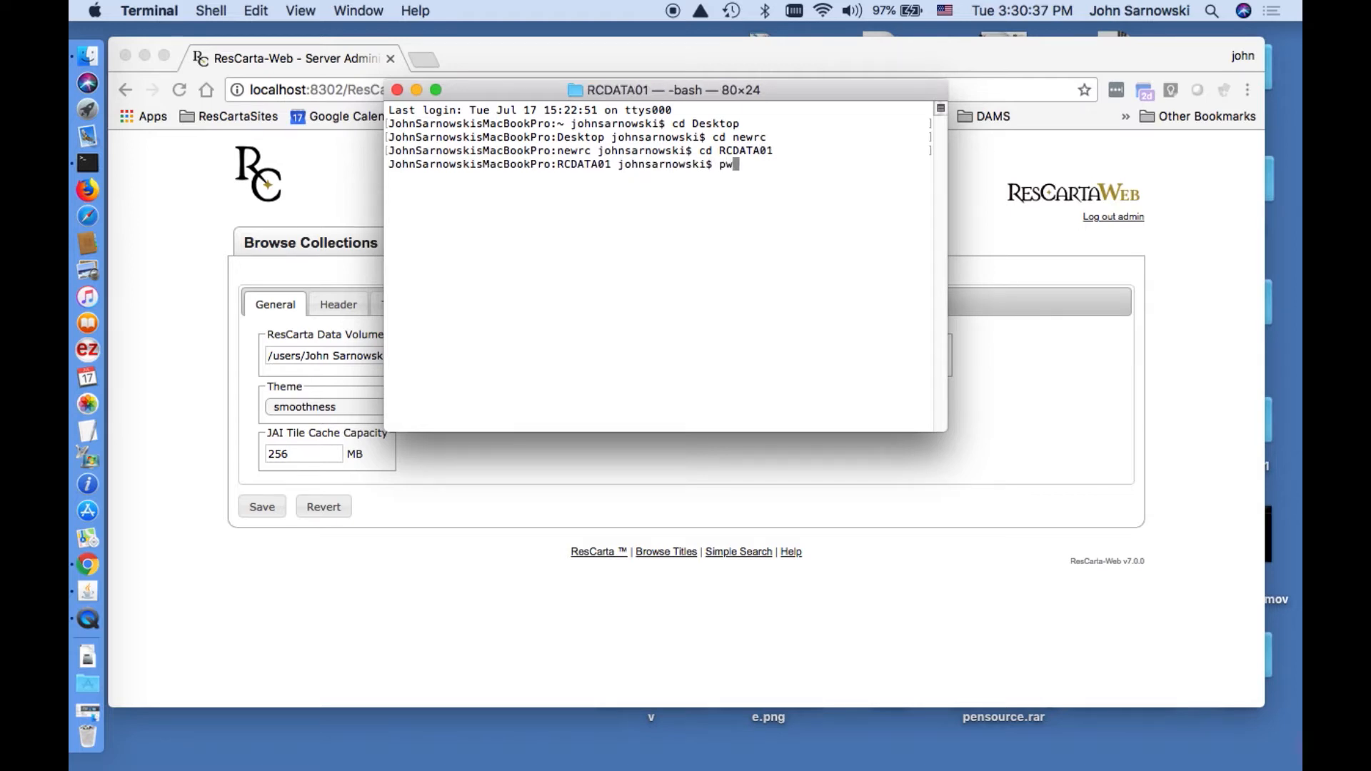
key("Return")
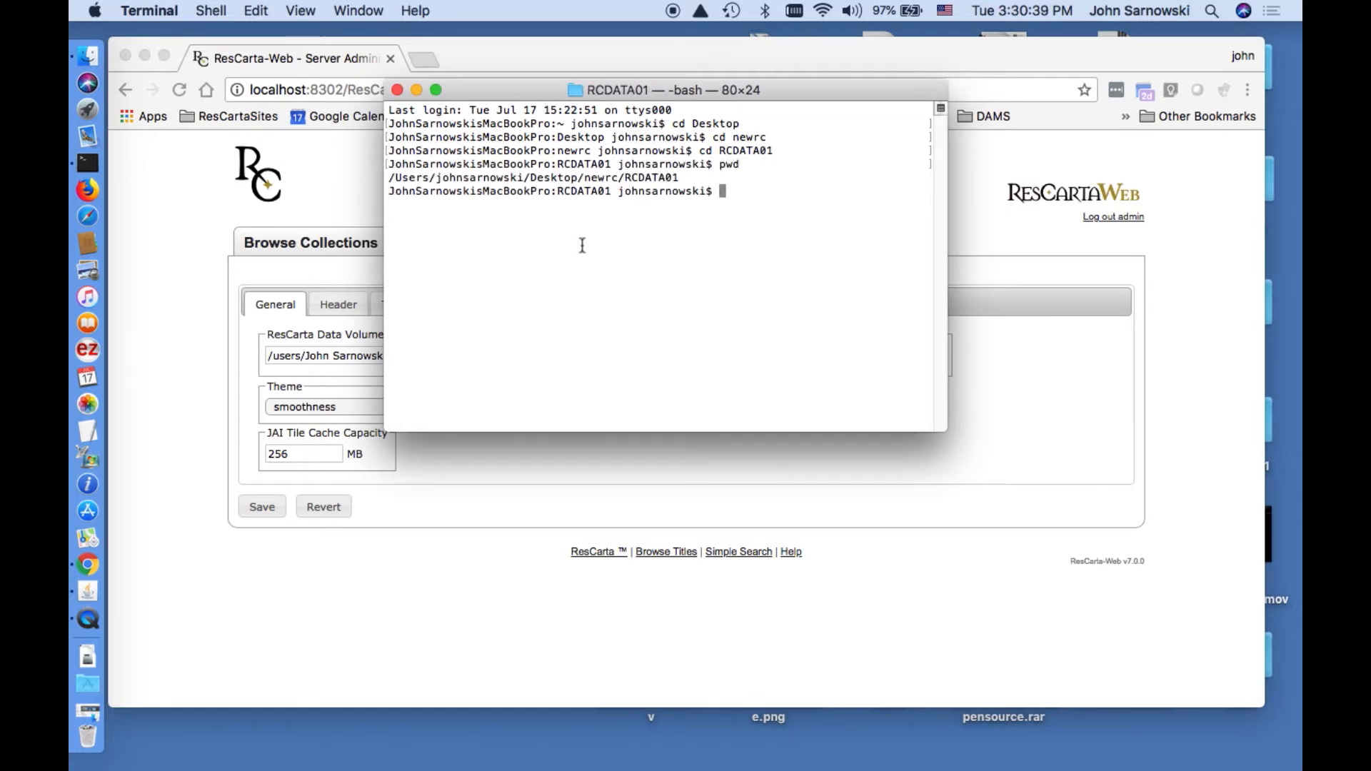
left_click_drag(390, 178, 681, 183)
key("super+c")
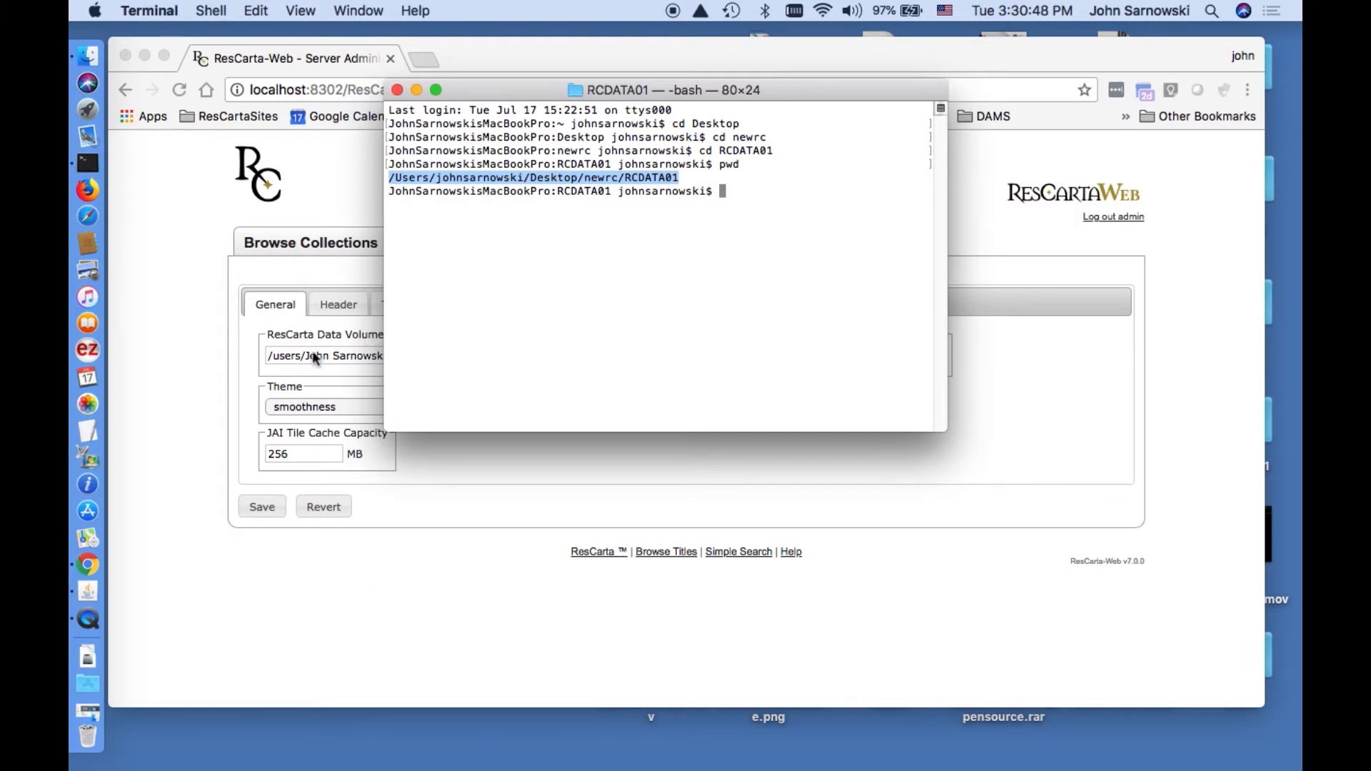
key("super+Tab")
Save the pasted RCDATA01 path as the data volume directory and confirm the four family-photo titles appear.
left_click_drag(528, 360, 259, 357)
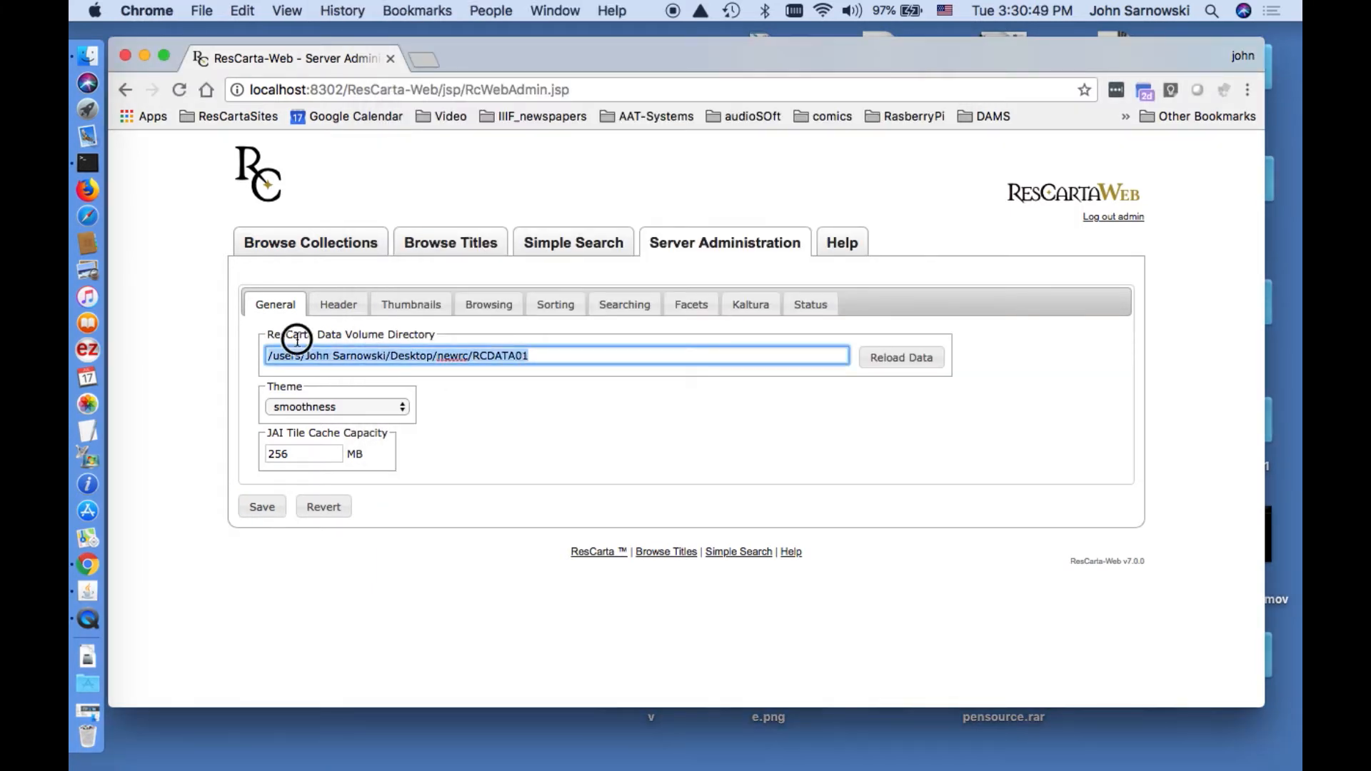
key("super+v")
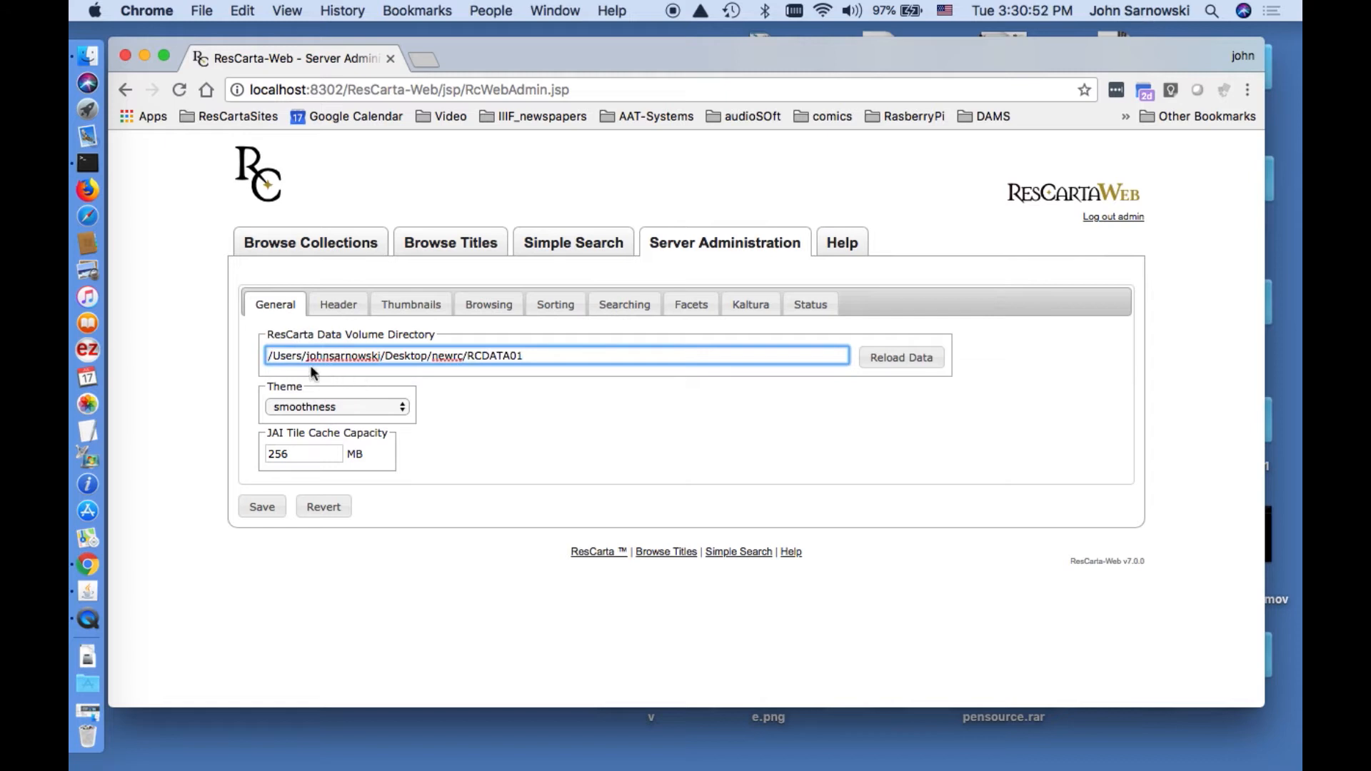
left_click(262, 507)
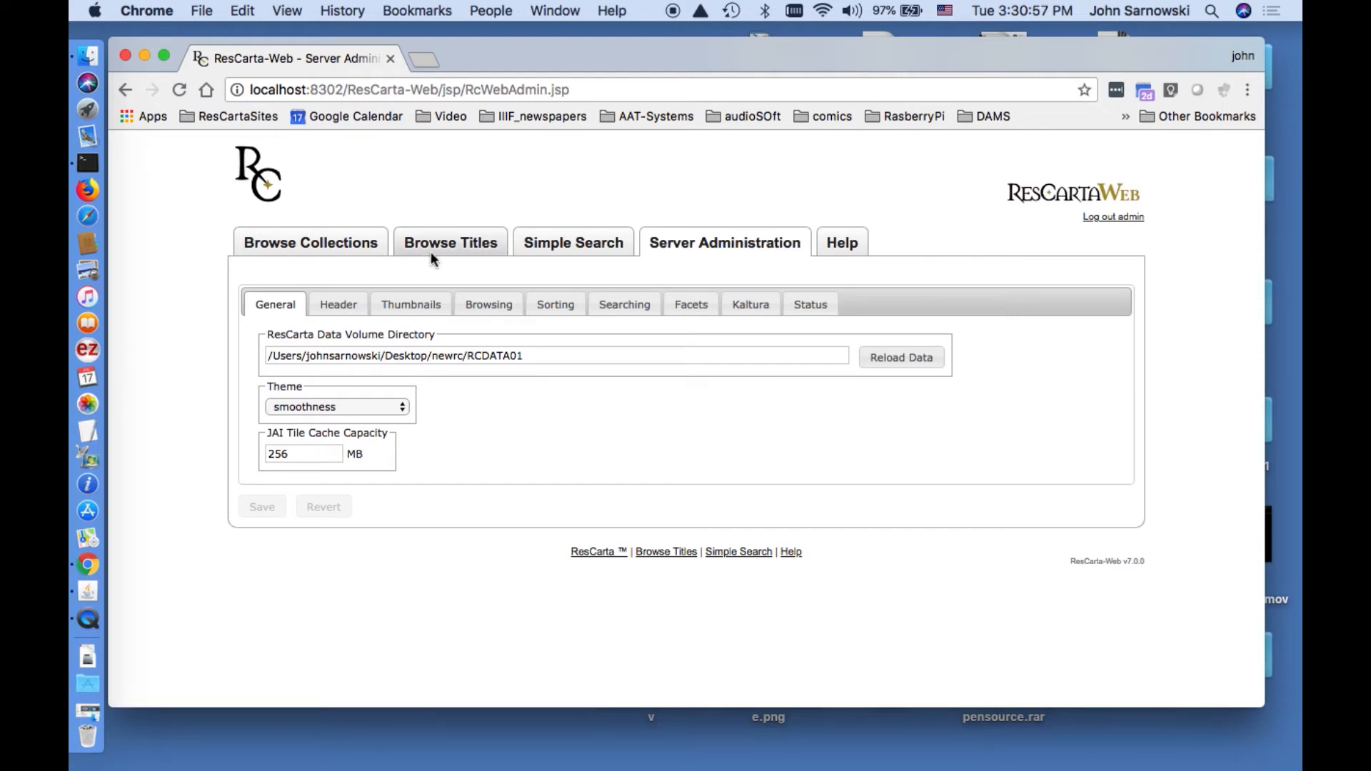
left_click(432, 256)
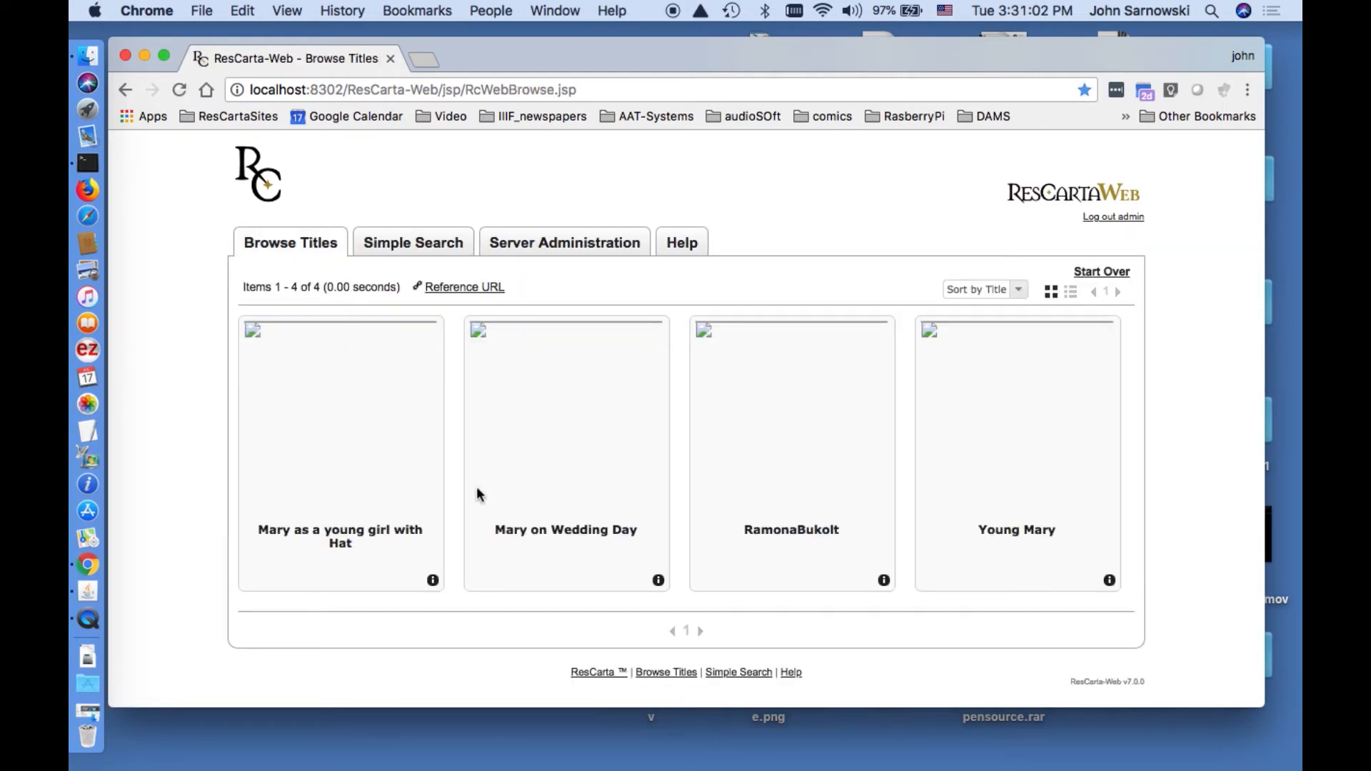
left_click(612, 249)
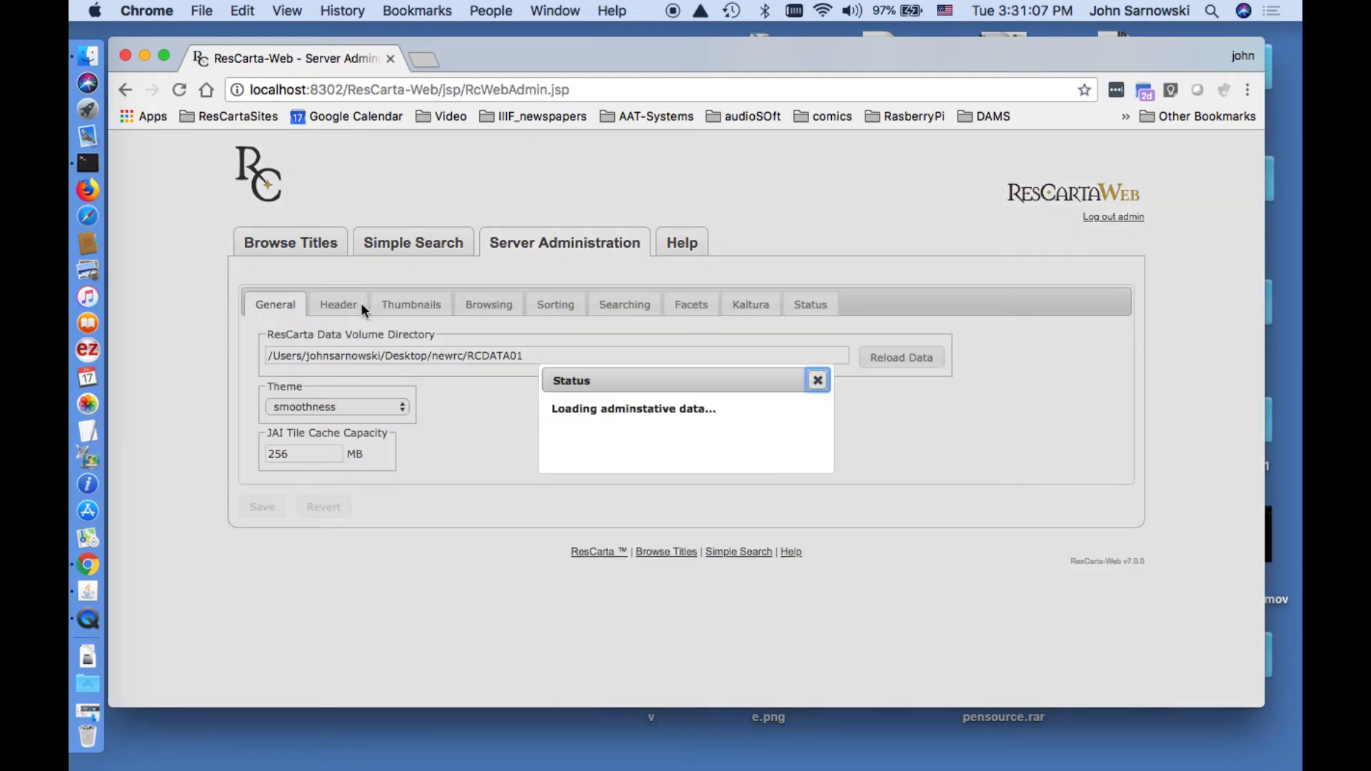
Generate thumbnails for the titles and save header-logo.png as the left header image.
left_click(407, 313)
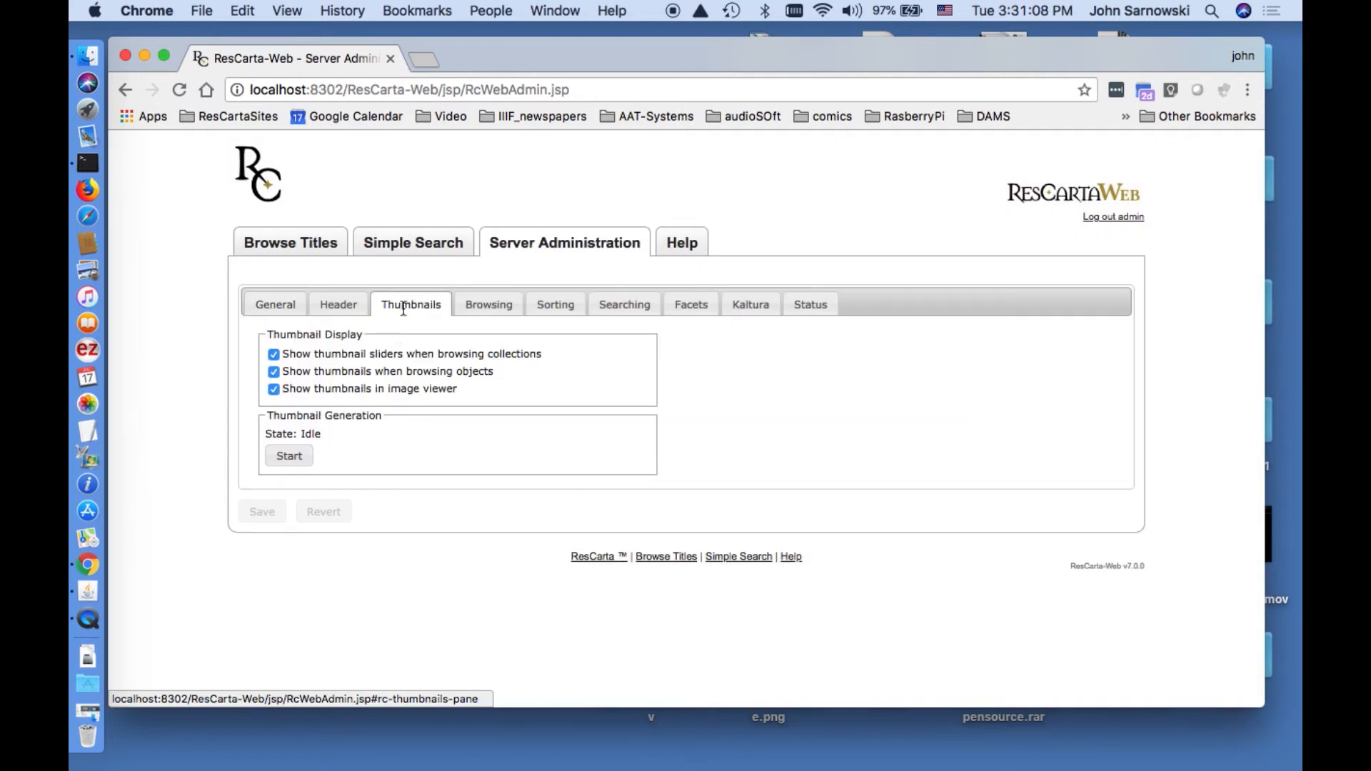
left_click(290, 456)
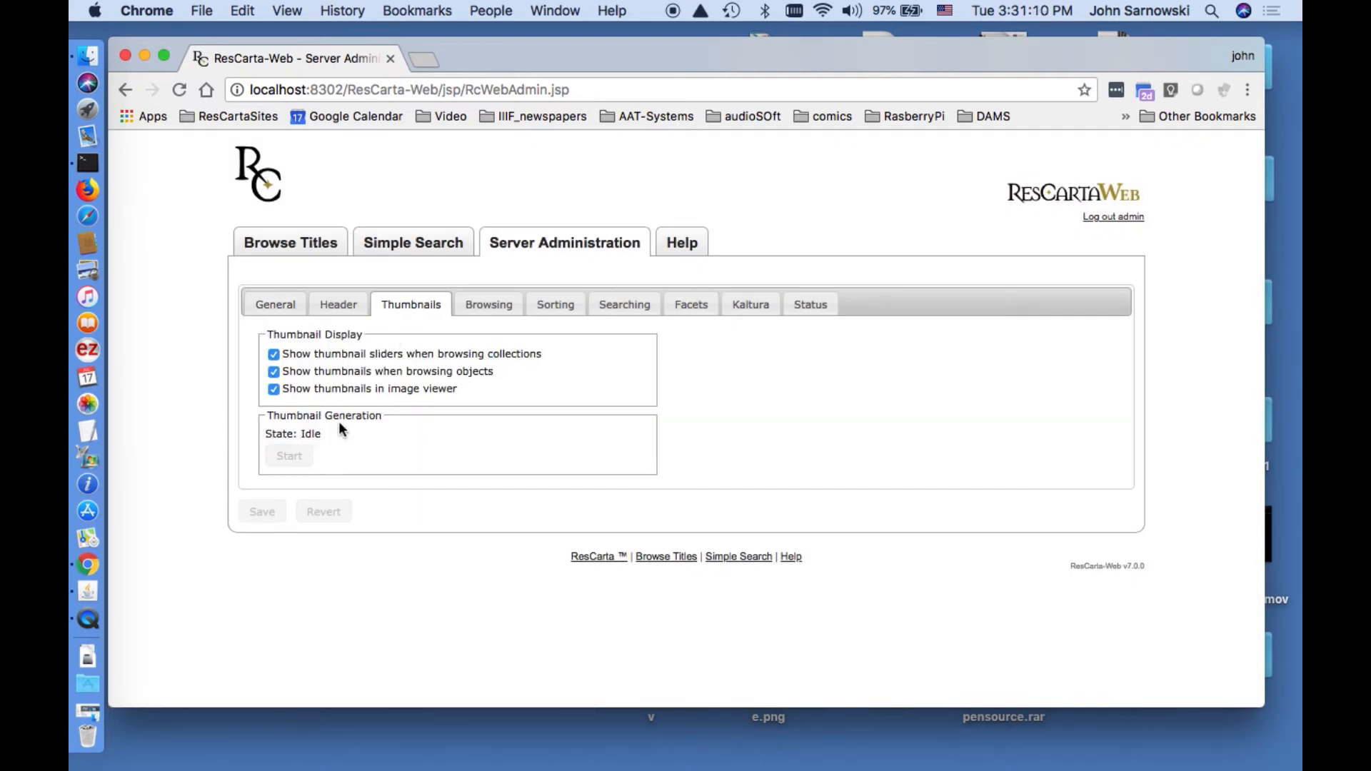
left_click(346, 308)
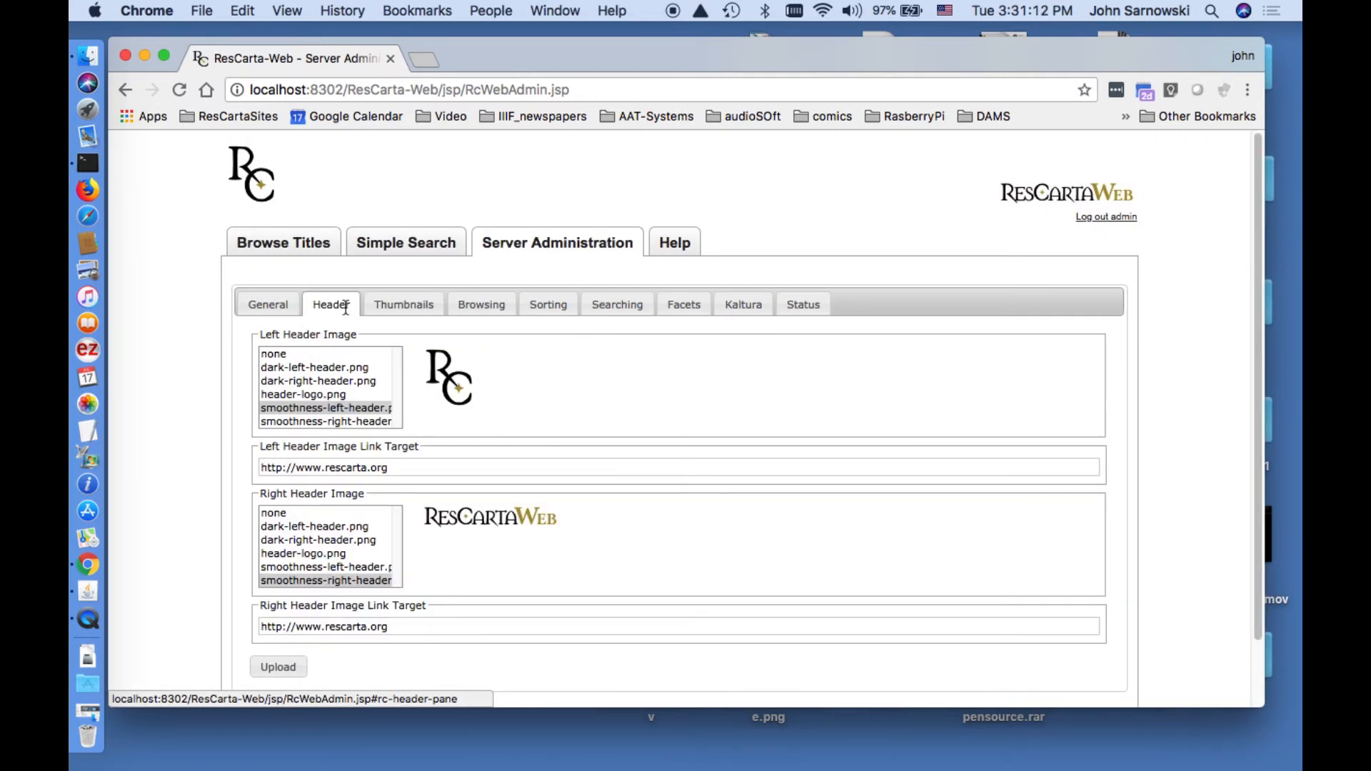
left_click(330, 396)
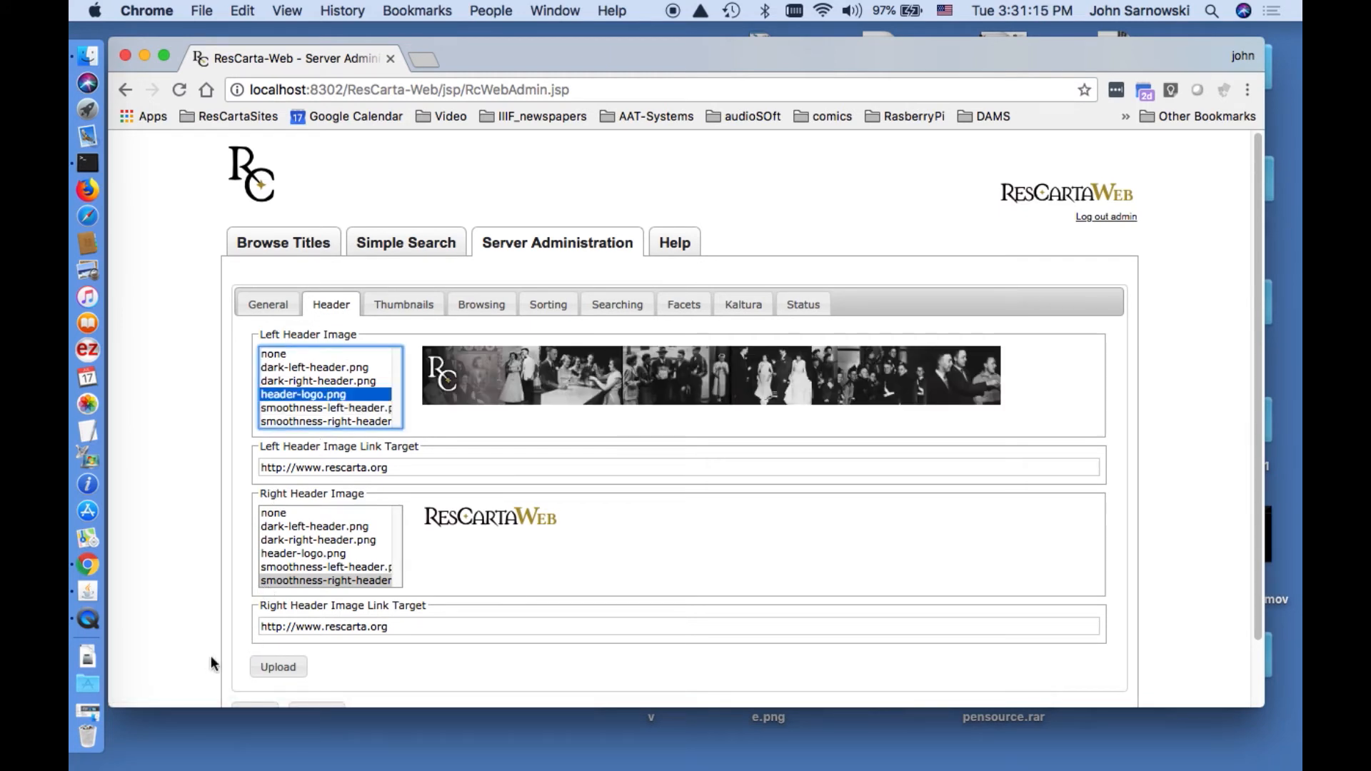
left_click(258, 705)
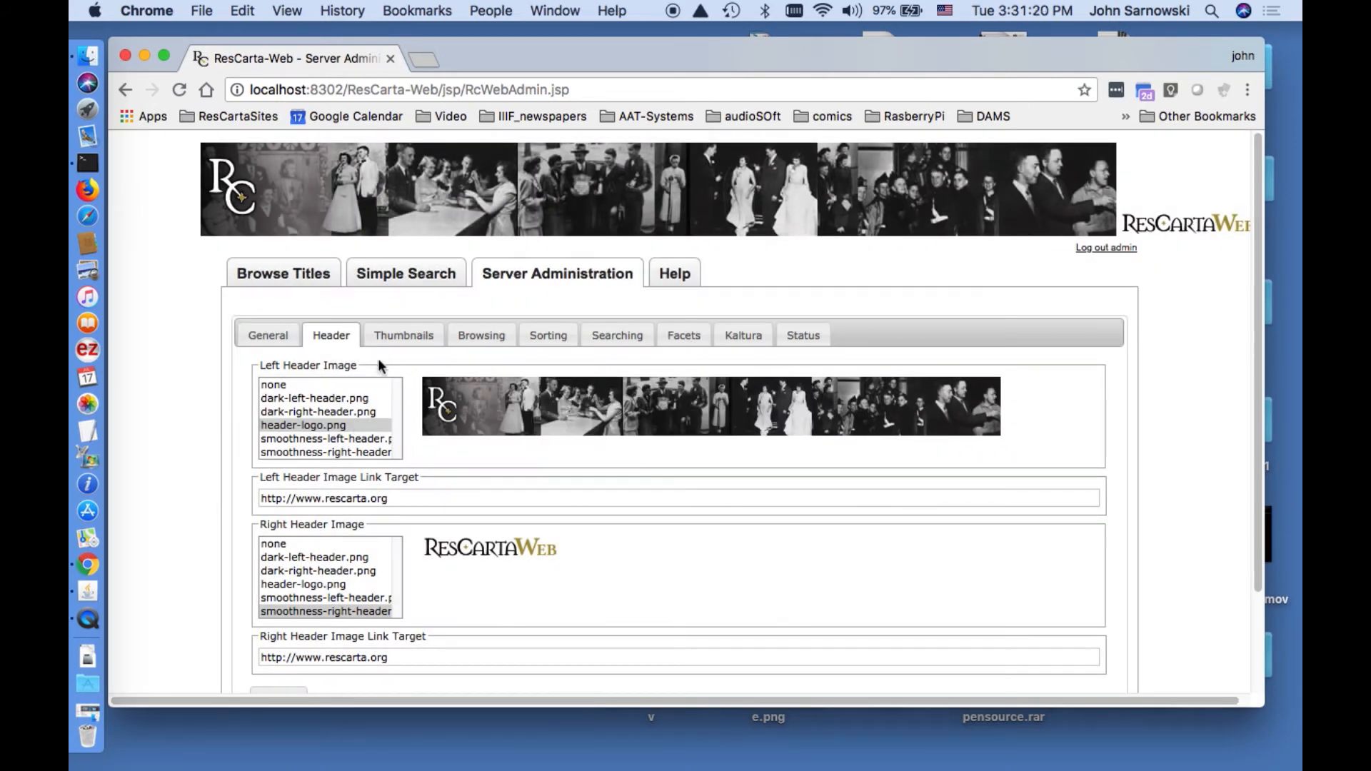
left_click(321, 274)
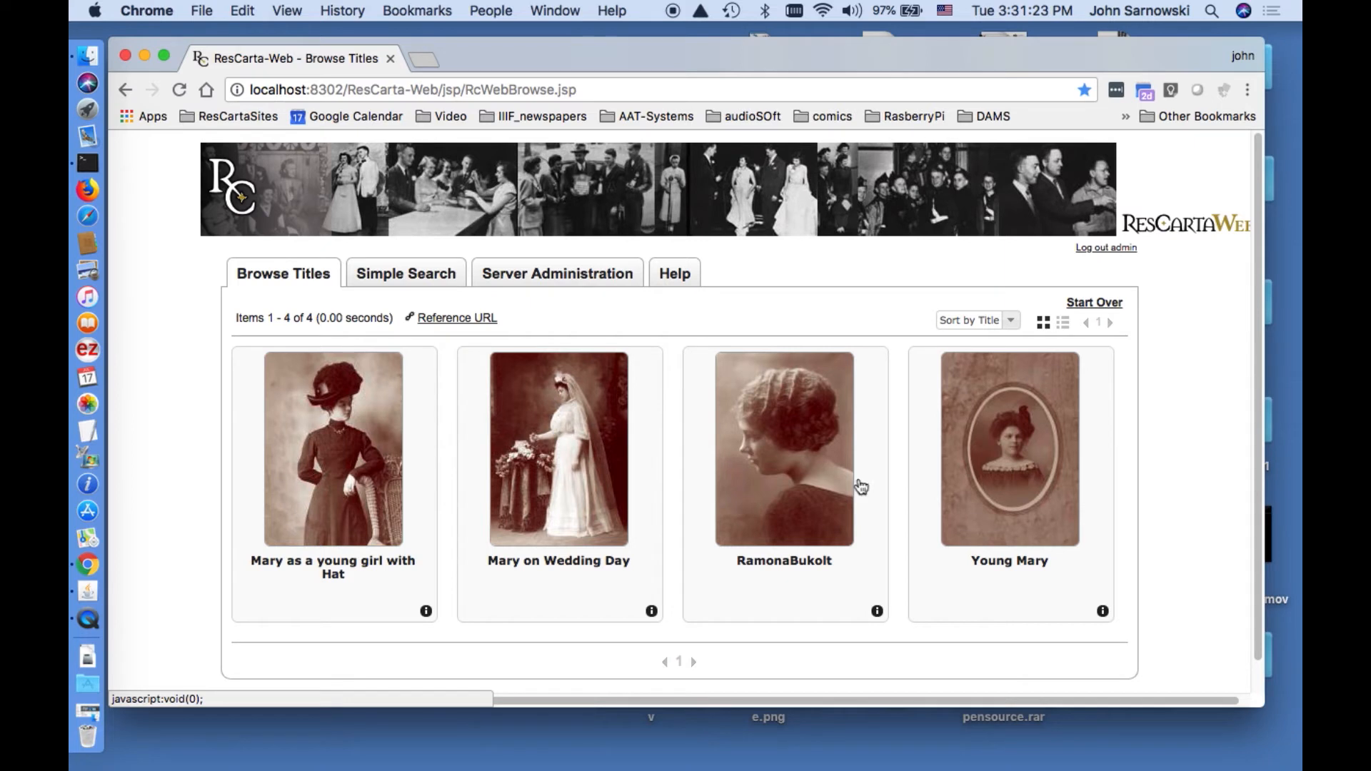
View Mary on Wedding Day at 100%, panned to the bride's hand and bouquet.
left_click(488, 471)
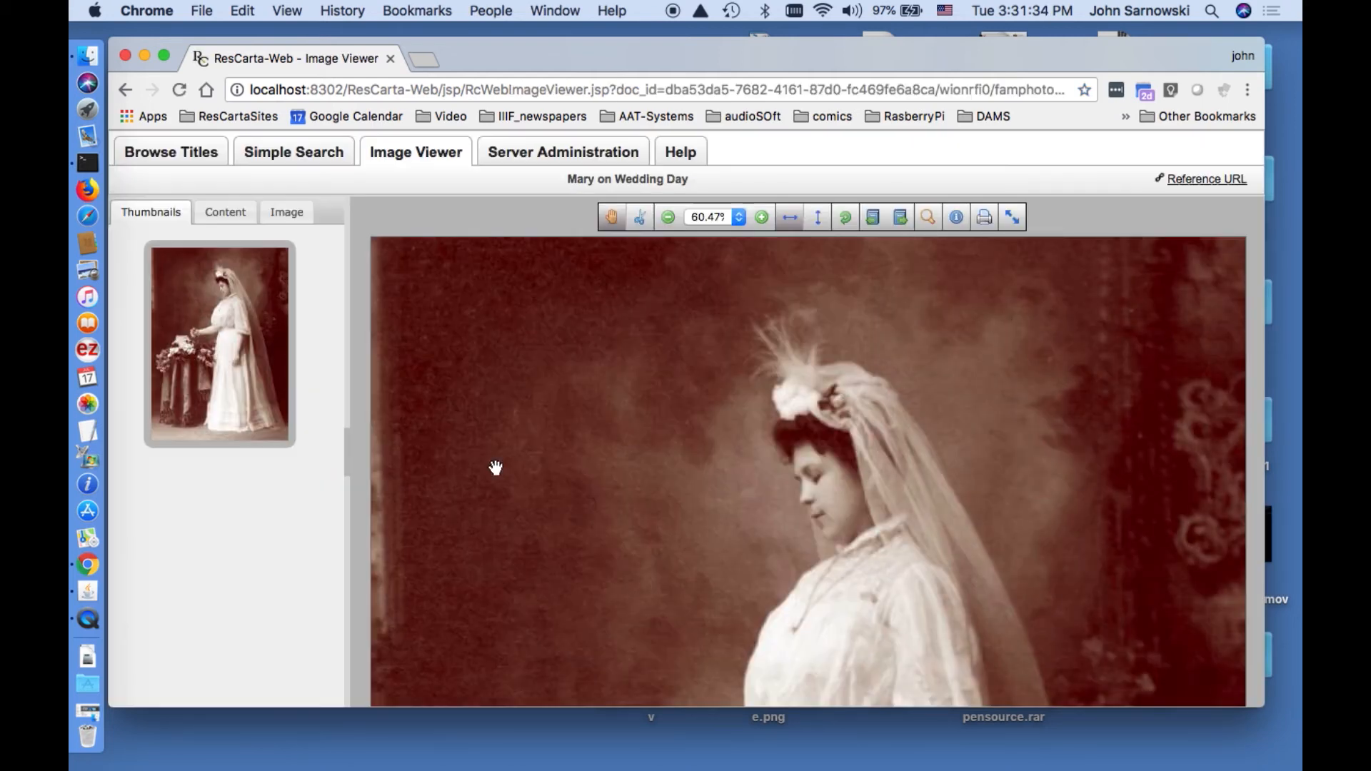
double_click(820, 485)
left_click_drag(834, 499, 746, 428)
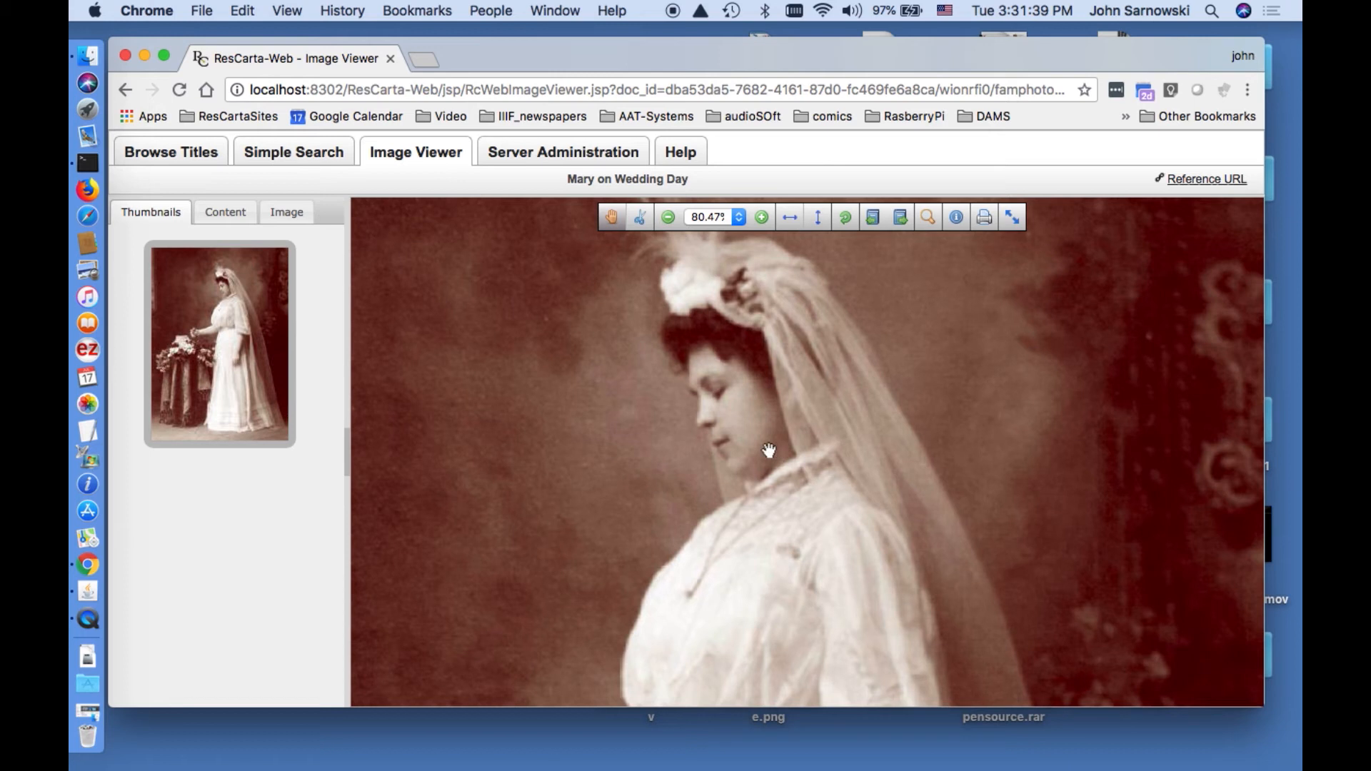
double_click(769, 450)
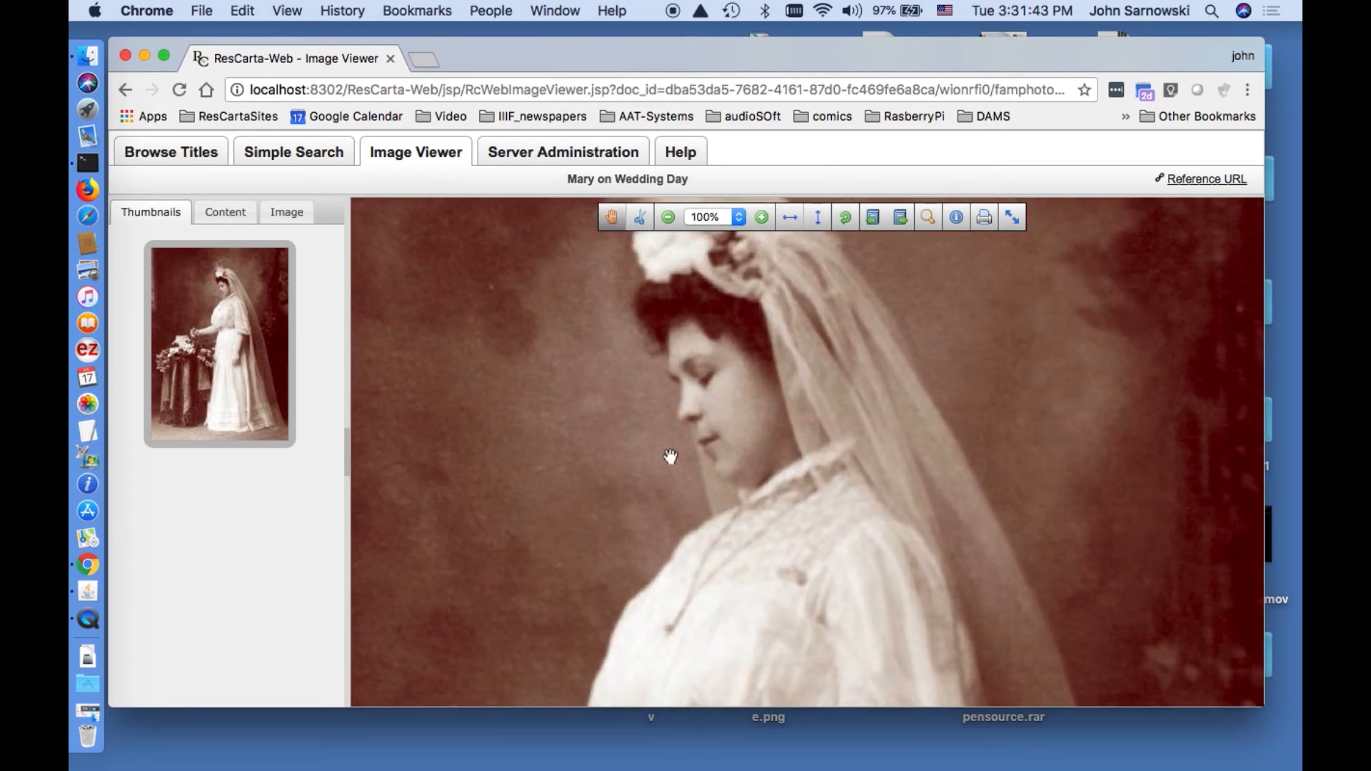
left_click_drag(710, 545, 678, 368)
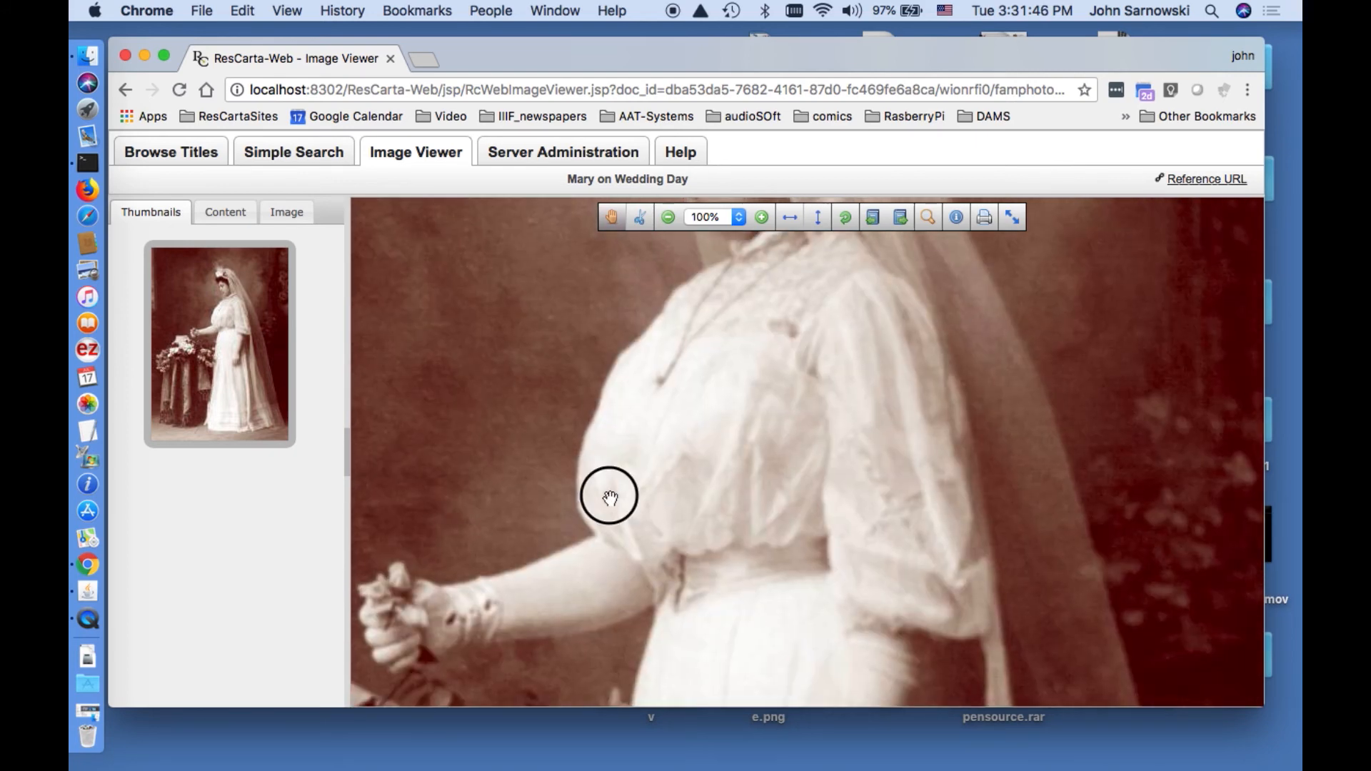
left_click_drag(597, 505, 738, 429)
left_click_drag(635, 499, 680, 408)
left_click_drag(650, 527, 655, 460)
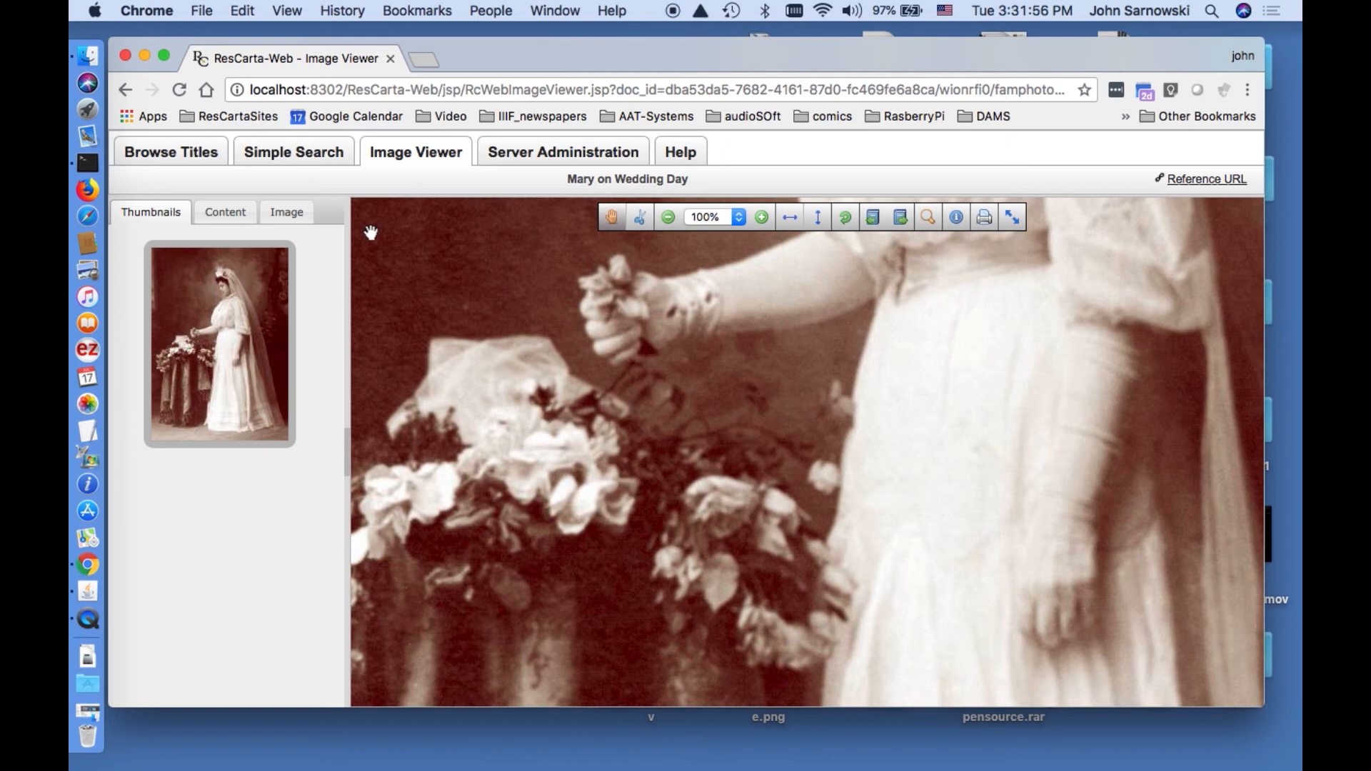
left_click(314, 166)
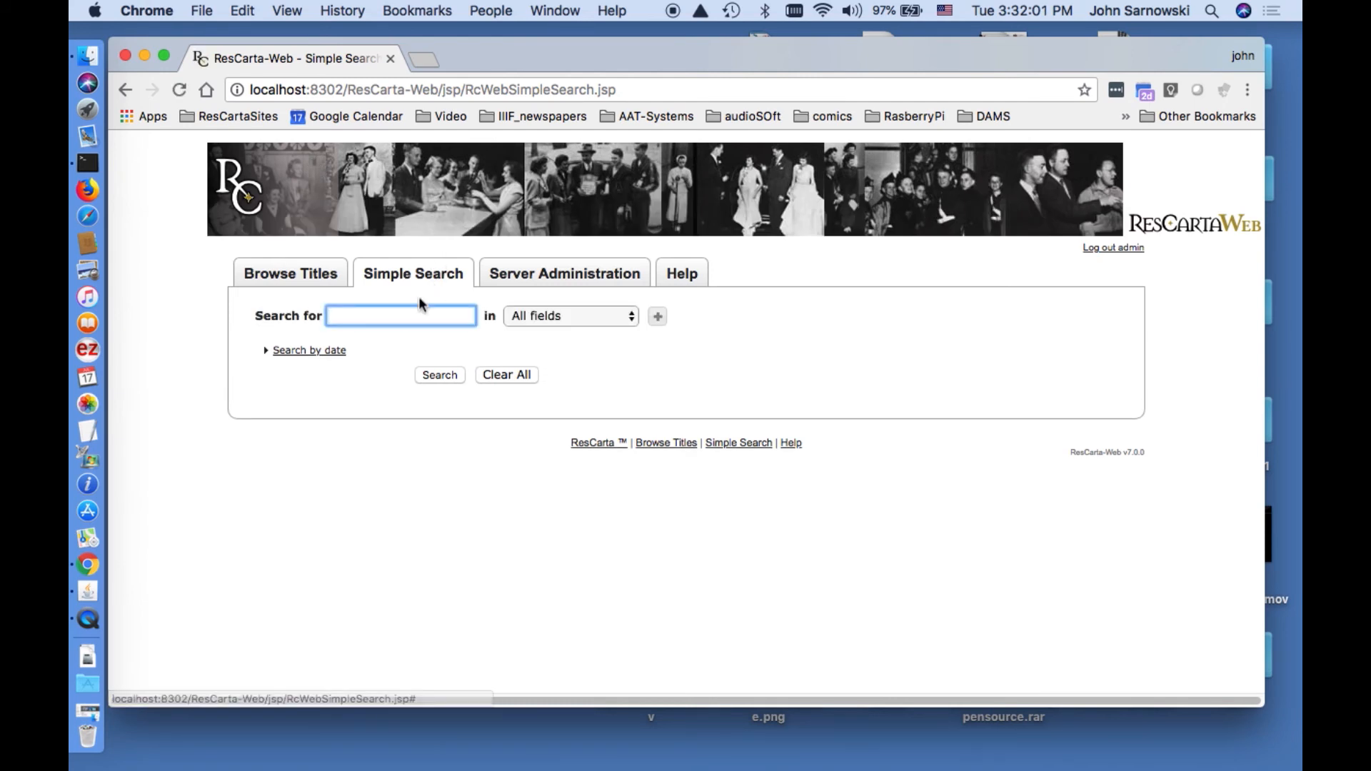
Search all fields for 'mary', returning three Mary photos.
type("mary")
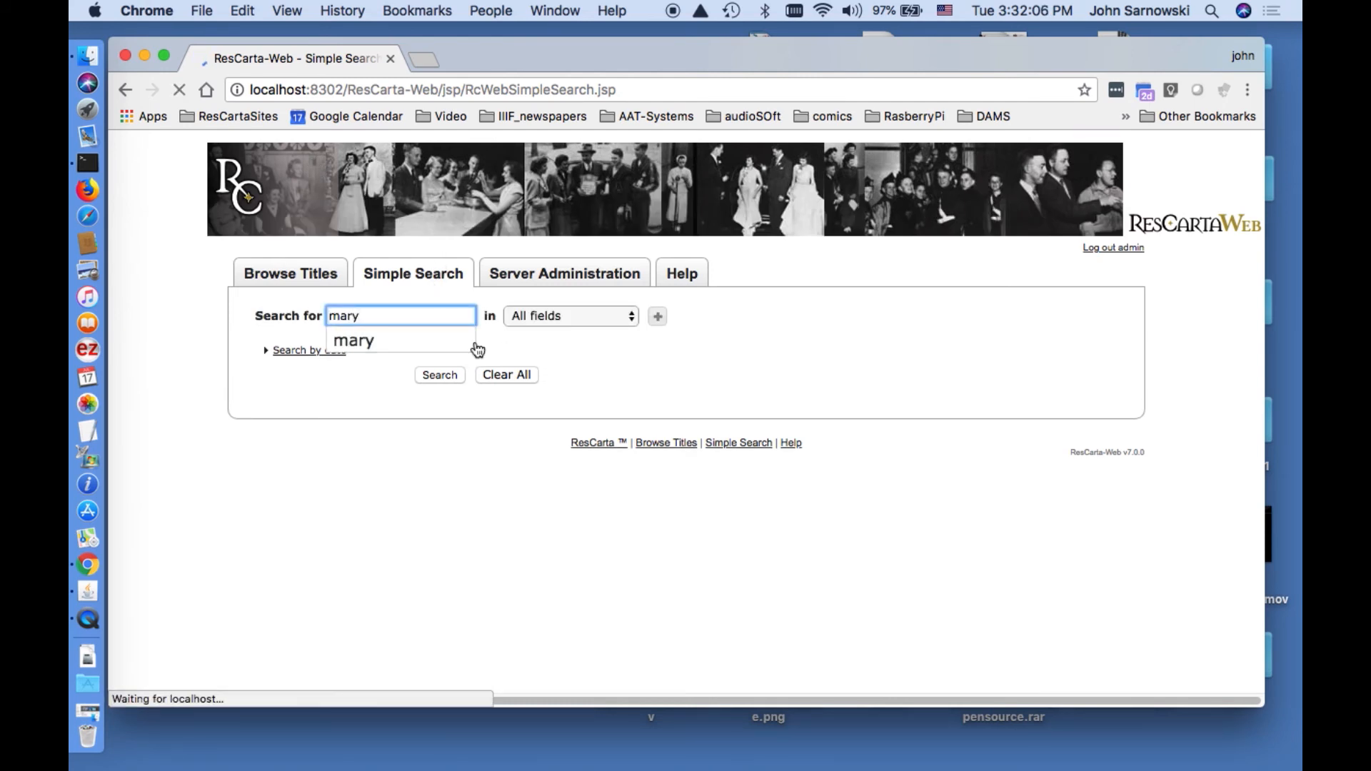
left_click(448, 376)
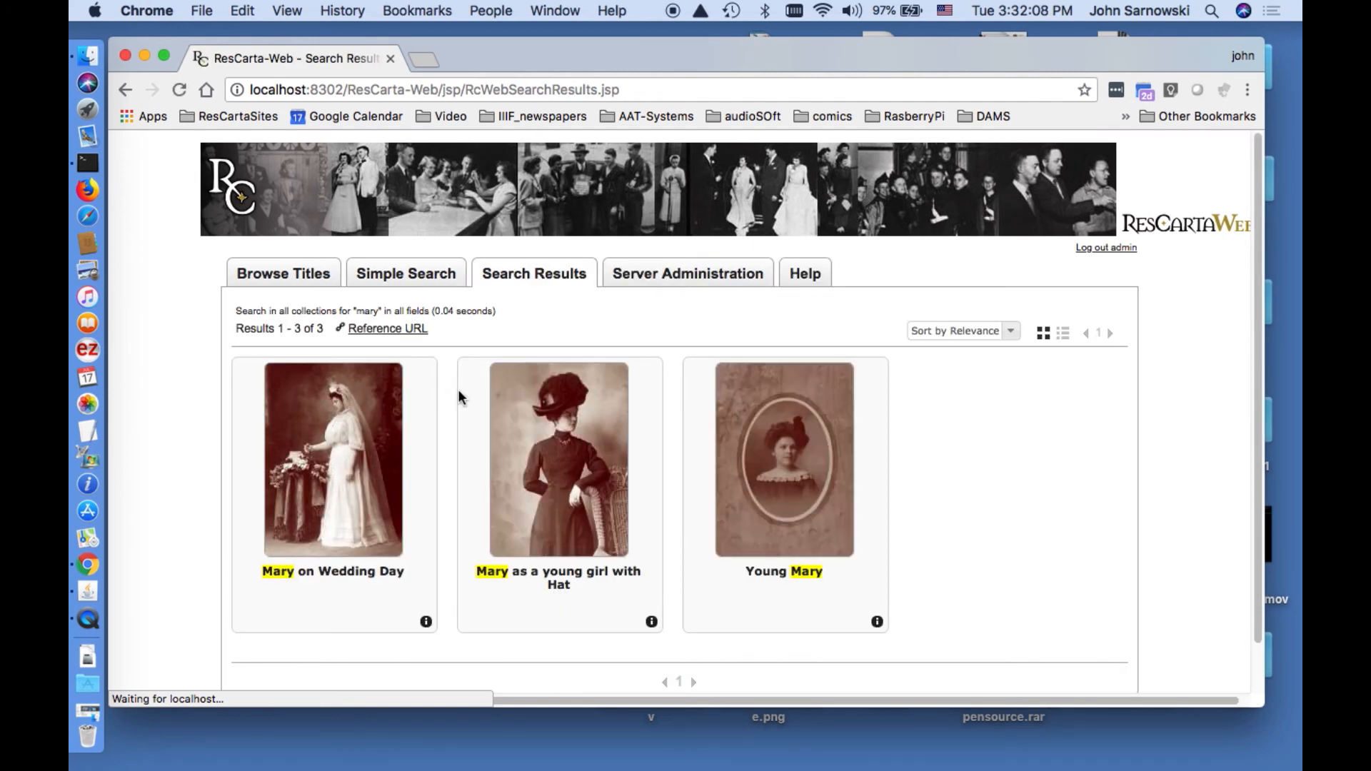